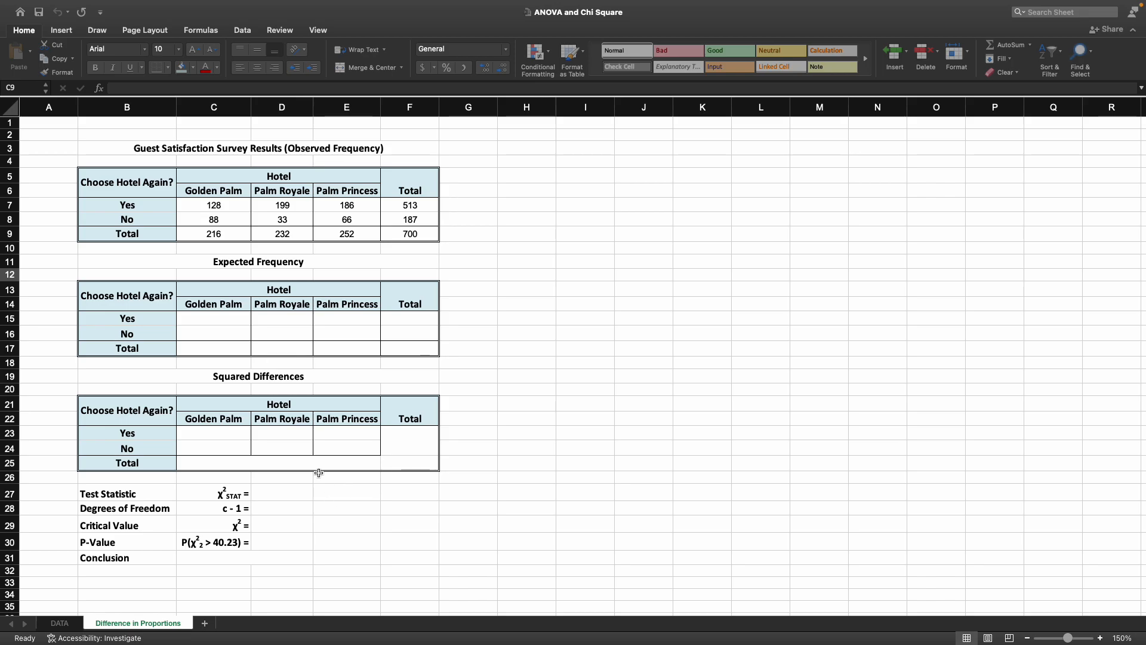
Step: Examine the observed frequency table's title, hotel headings, responses and counts, and the layout of the empty Expected Frequency table
{"action": "left_click", "coordinate": [222, 151]}
{"action": "left_click", "coordinate": [218, 150]}
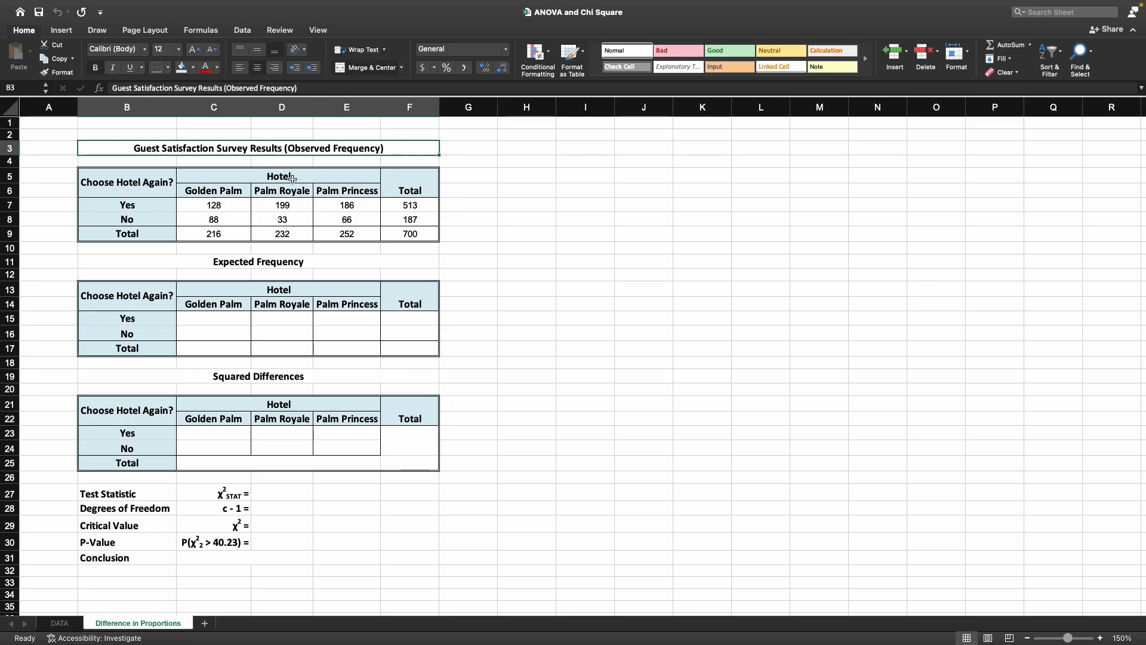
{"action": "left_click_drag", "start_coordinate": [231, 176], "coordinate": [335, 187]}
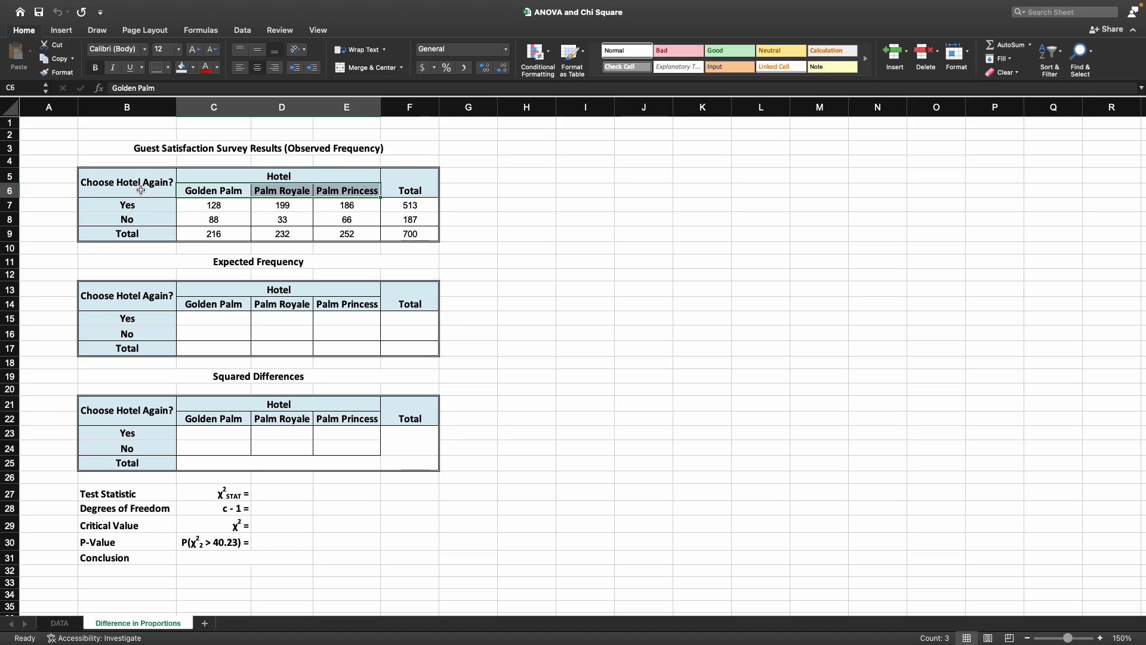
{"action": "left_click_drag", "start_coordinate": [141, 187], "coordinate": [406, 224]}
{"action": "left_click", "coordinate": [408, 191]}
{"action": "left_click_drag", "start_coordinate": [214, 208], "coordinate": [359, 242]}
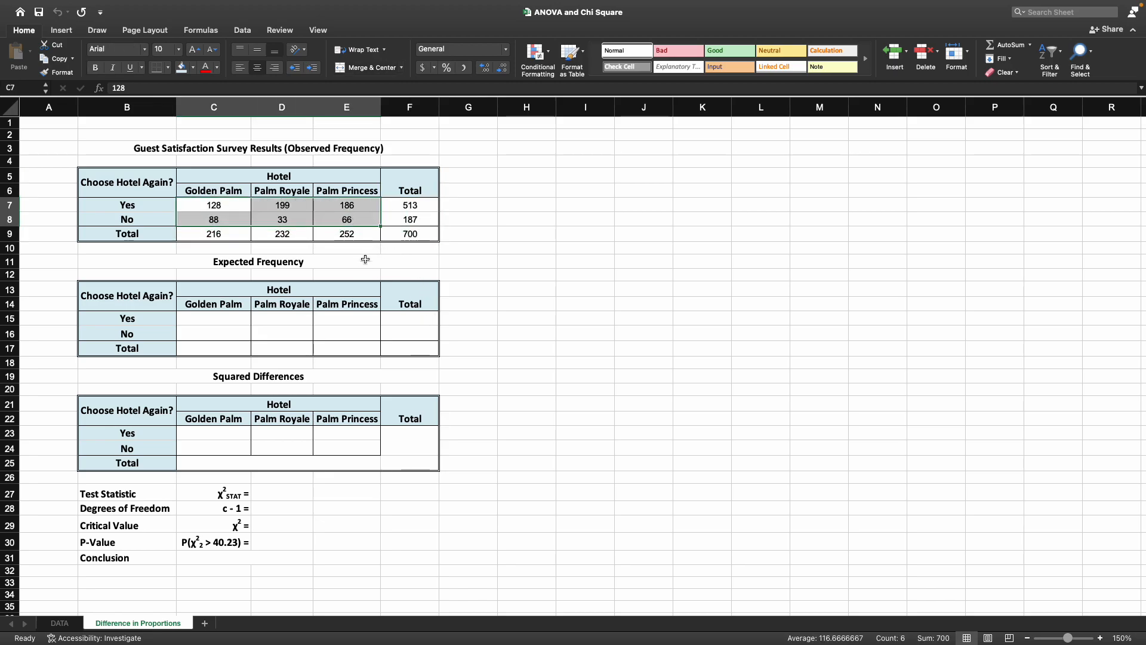
{"action": "left_click", "coordinate": [320, 264]}
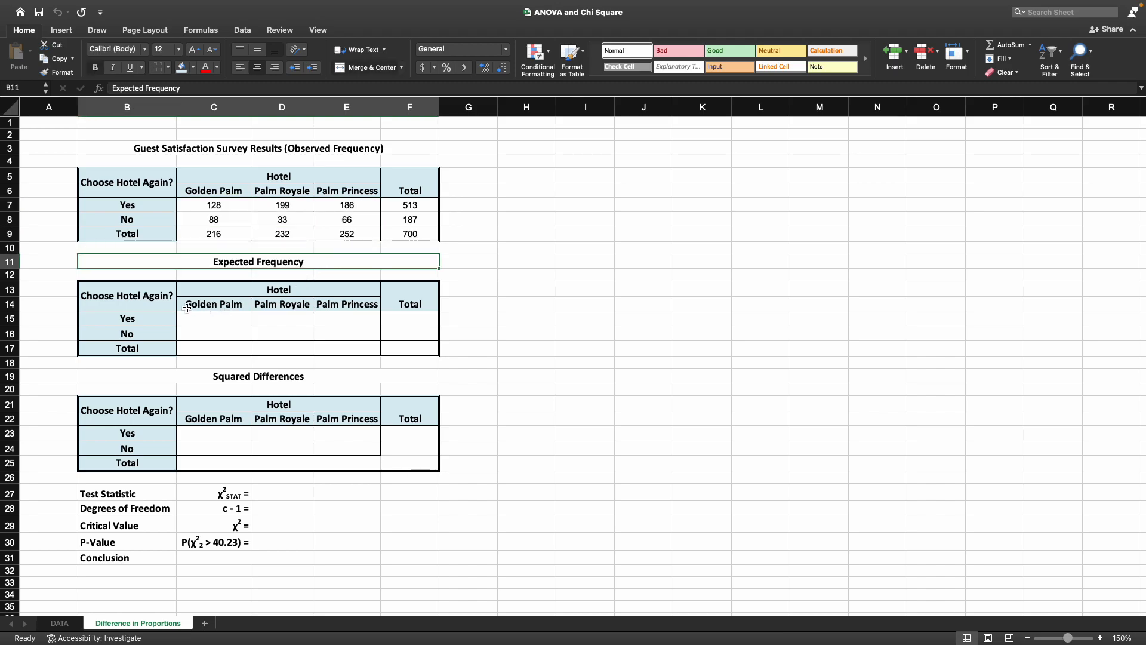
{"action": "left_click_drag", "start_coordinate": [145, 290], "coordinate": [425, 349]}
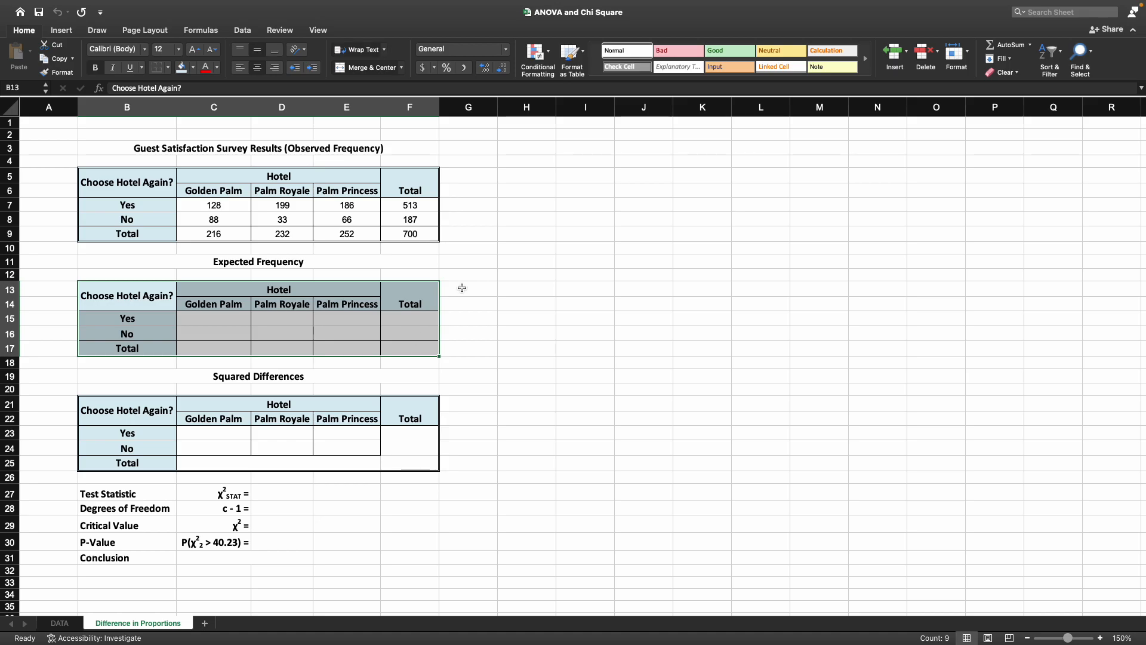
{"action": "left_click", "coordinate": [481, 303]}
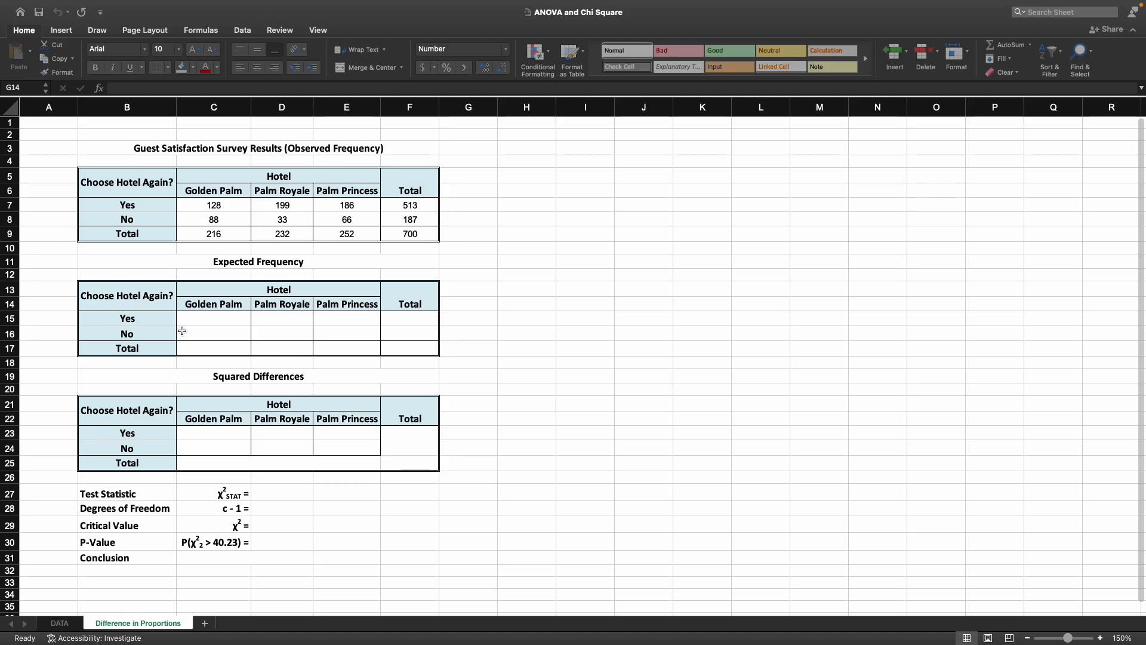
Step: Calculate the expected Yes frequency for Golden Palm in C15 with the formula =F7*C9/F9
{"action": "left_click", "coordinate": [209, 322]}
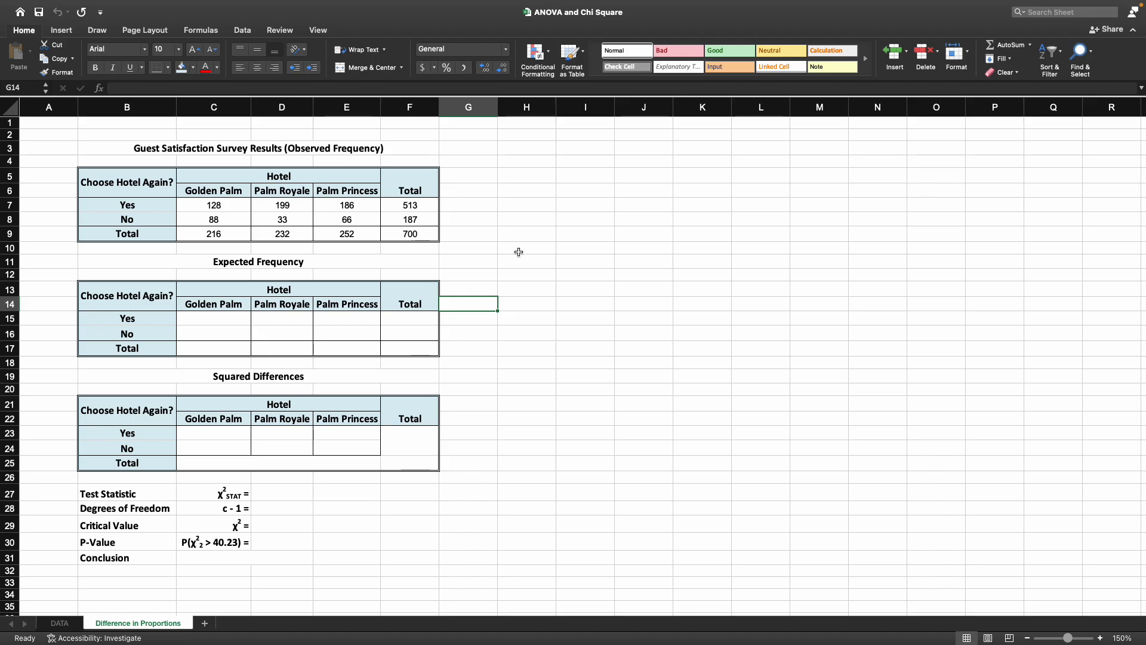
{"action": "left_click", "coordinate": [227, 324]}
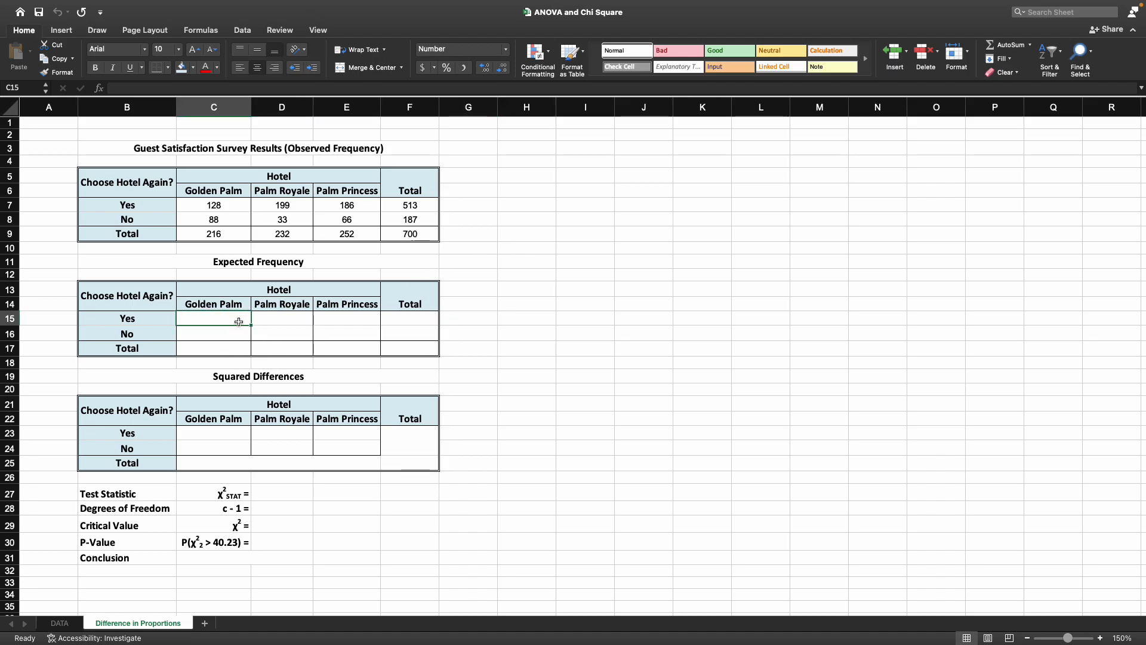
{"action": "type", "text": "="}
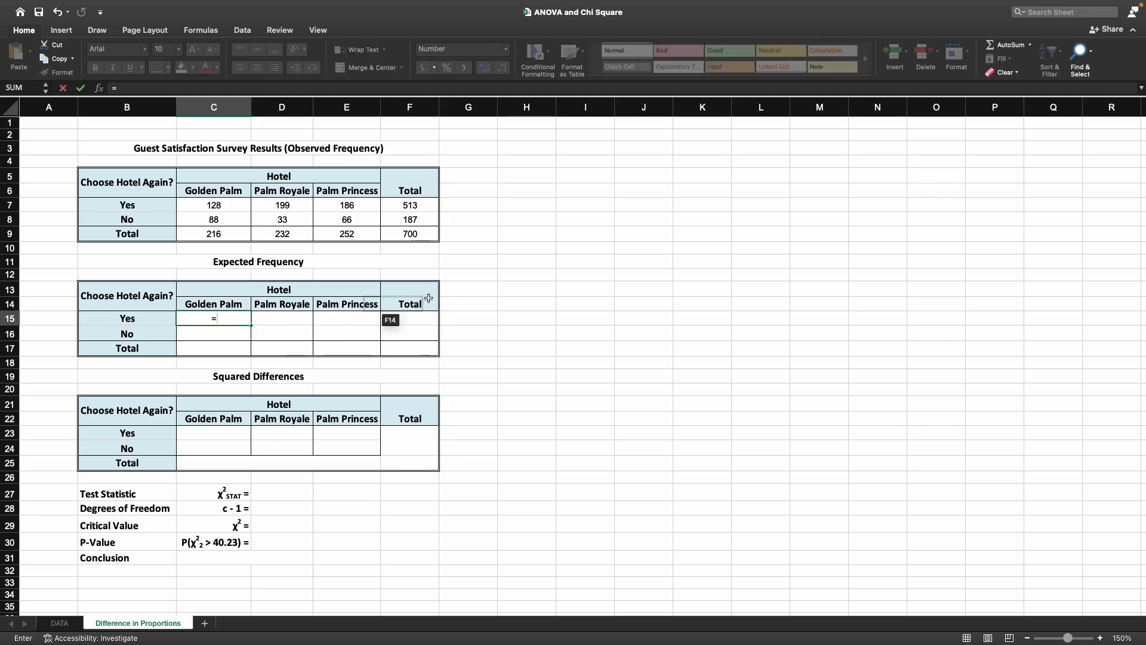
{"action": "left_click", "coordinate": [431, 206]}
{"action": "type", "text": "*"}
{"action": "left_click", "coordinate": [217, 234]}
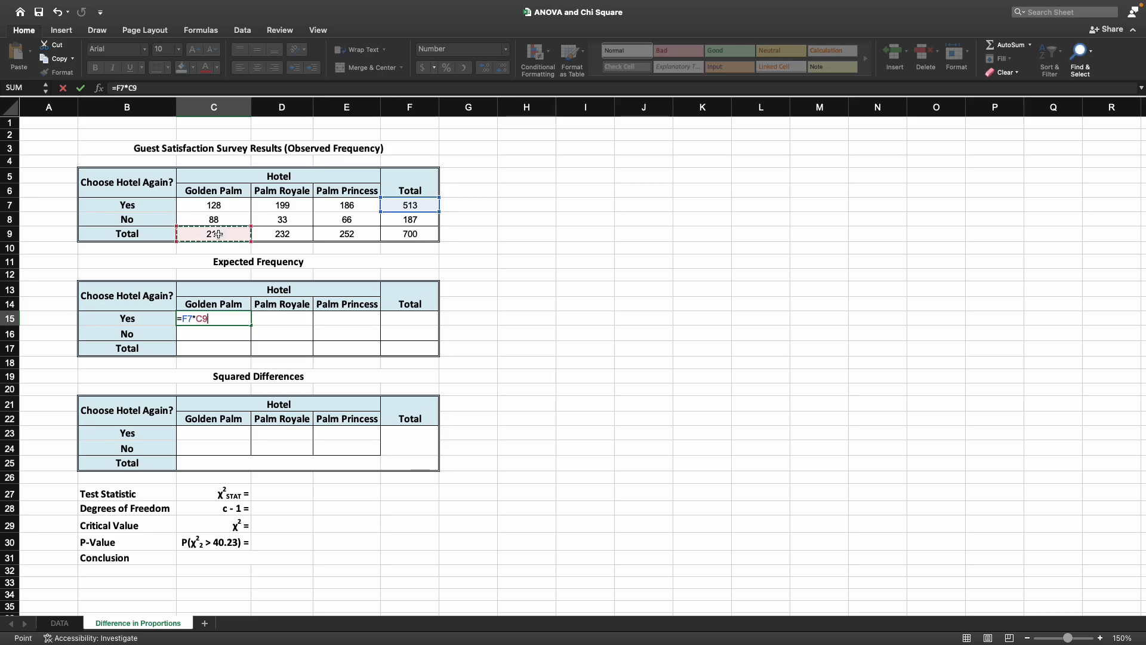
{"action": "type", "text": "/"}
{"action": "left_click", "coordinate": [409, 234]}
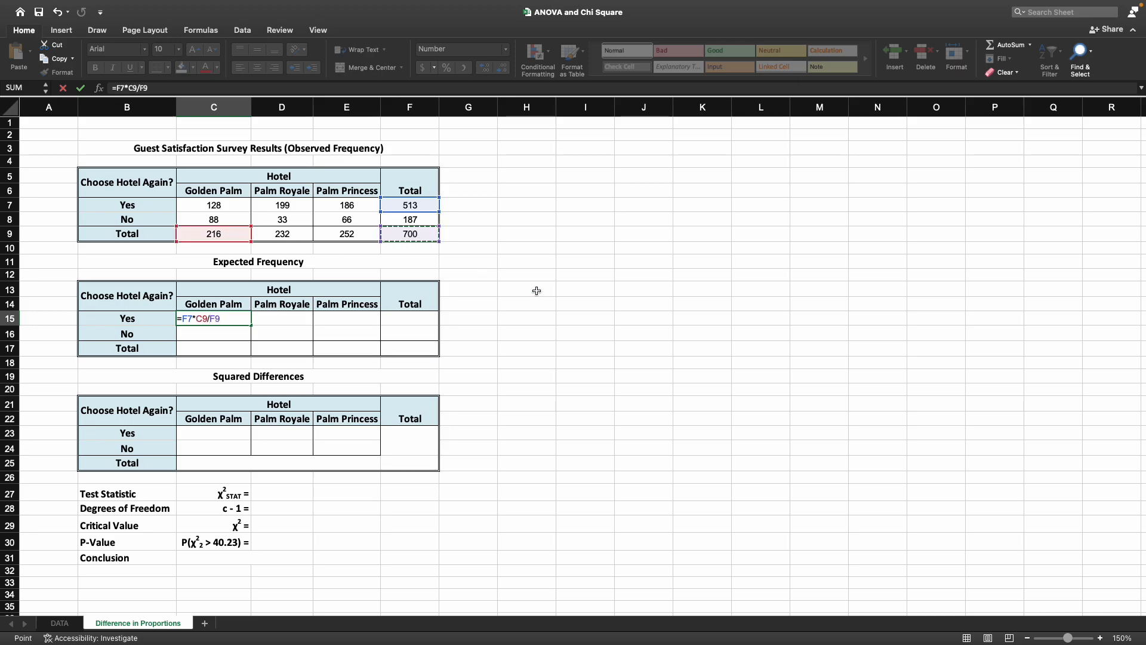
{"action": "key", "text": "Tab"}
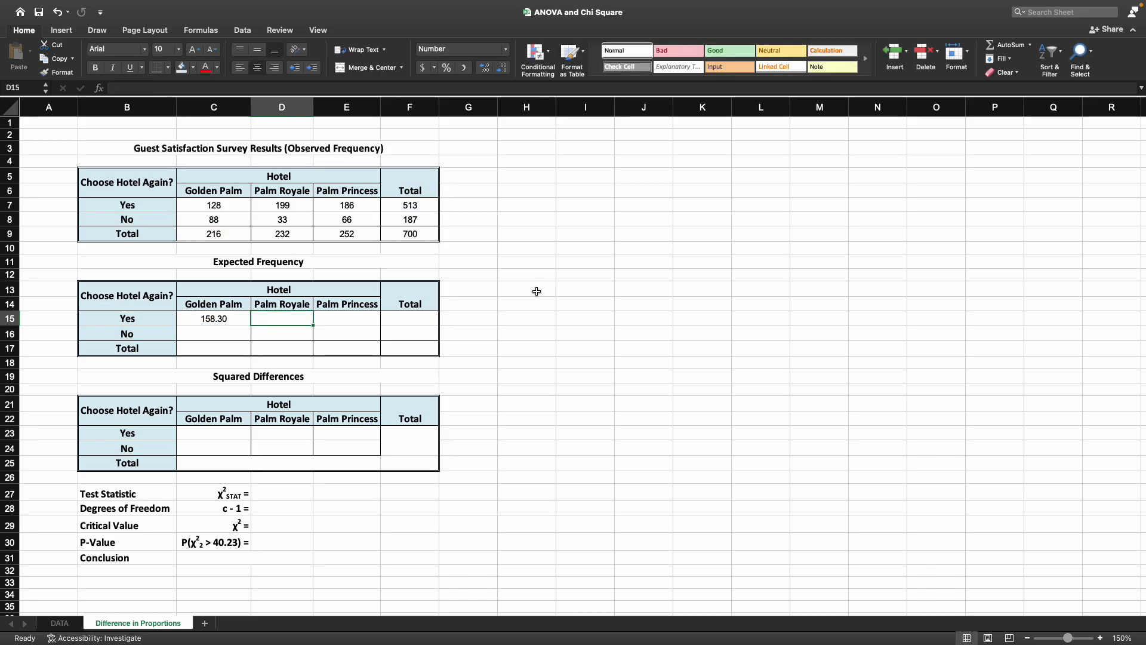
Step: Calculate the expected Yes frequency for Palm Royale in D15 with the formula =F7*D9/F9
{"action": "type", "text": "="}
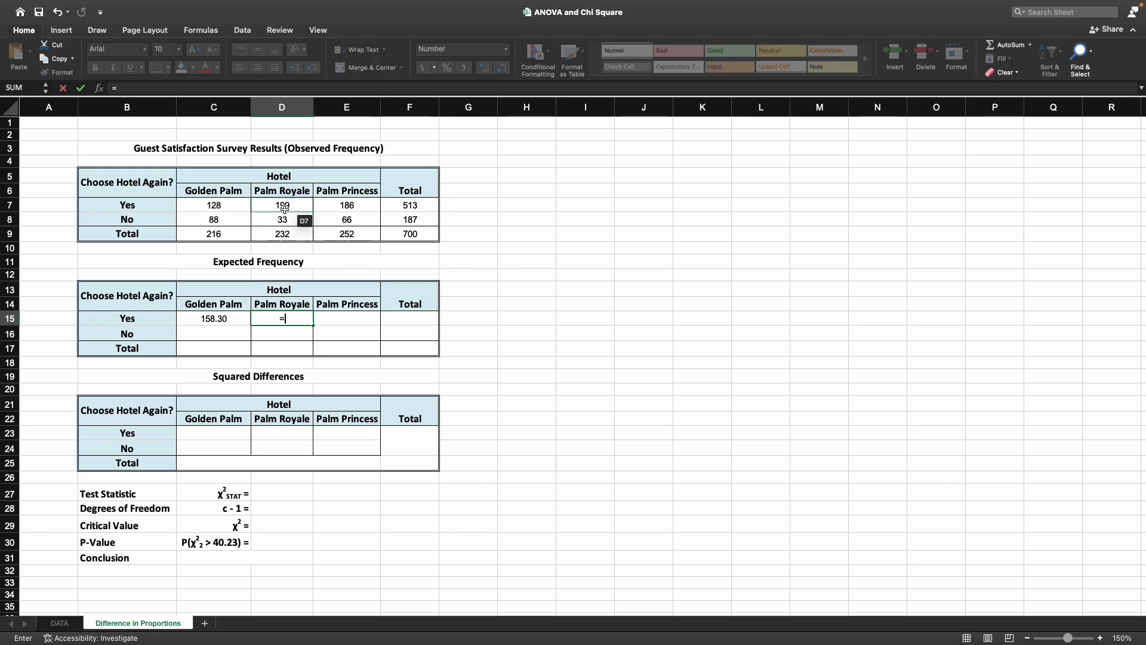
{"action": "left_click", "coordinate": [427, 207]}
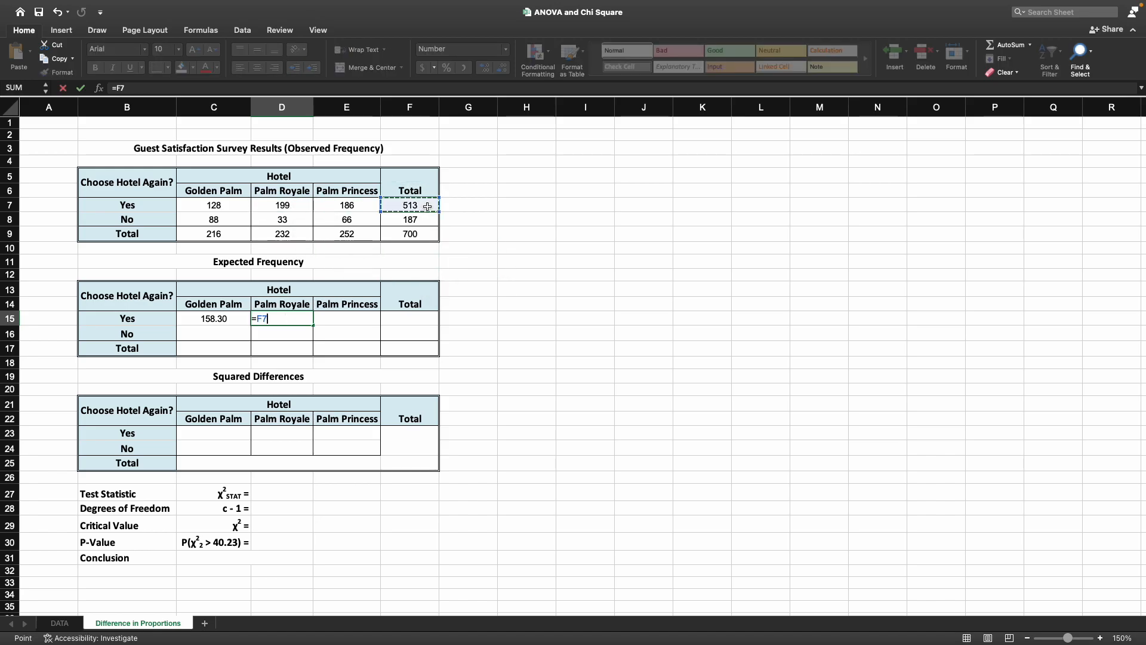
{"action": "type", "text": "*"}
{"action": "left_click", "coordinate": [298, 237]}
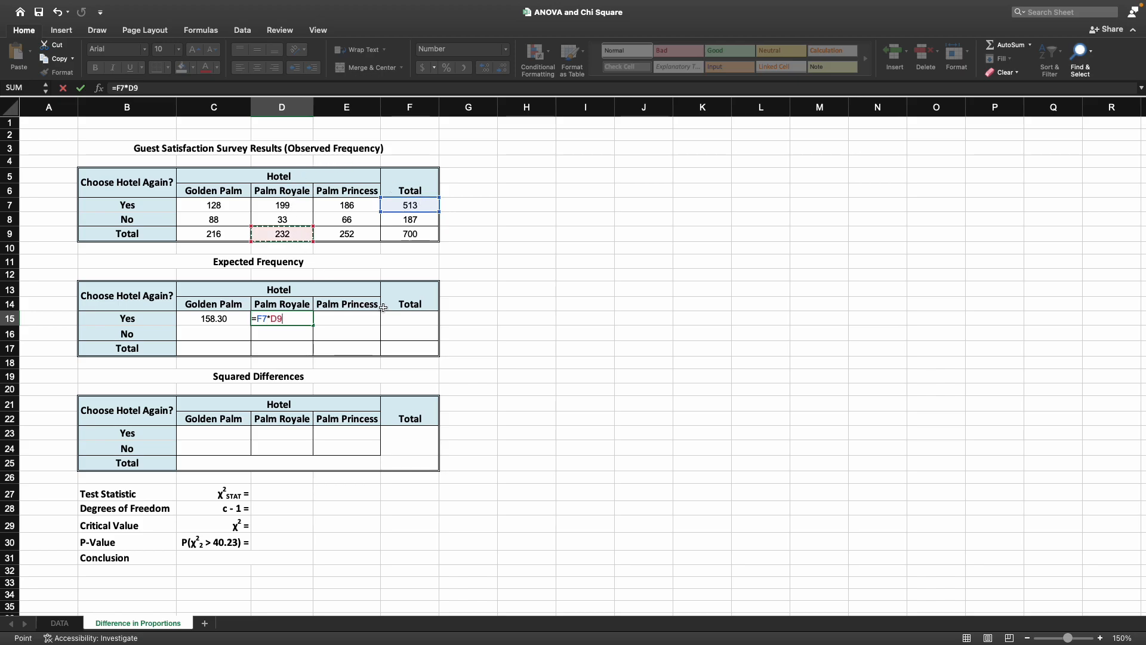
{"action": "type", "text": "/"}
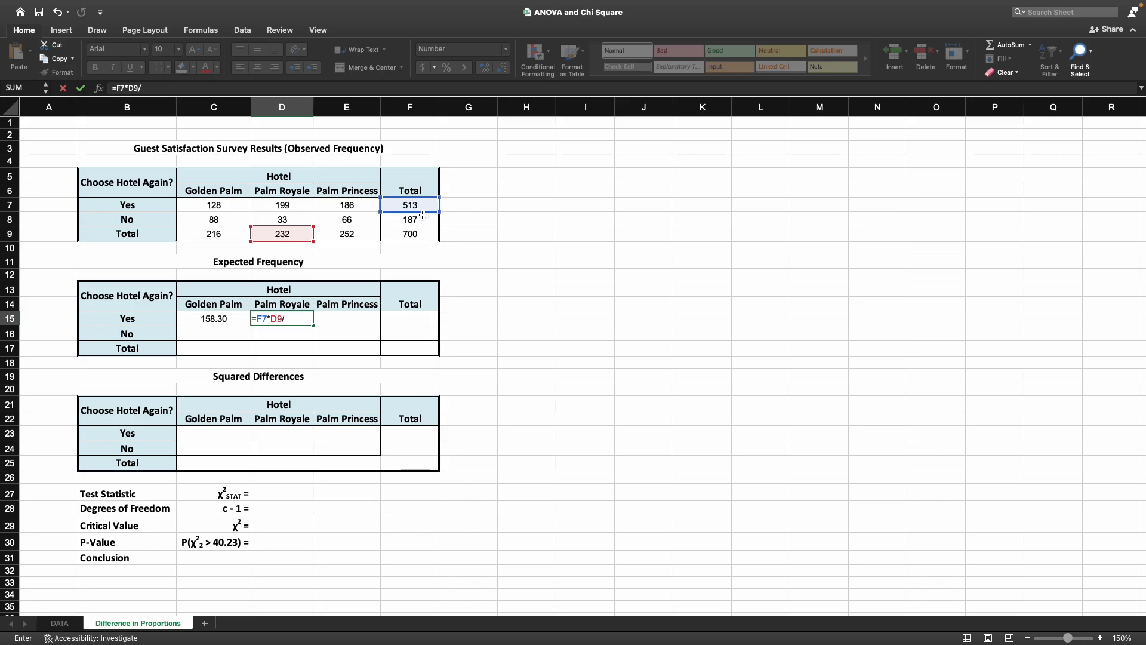
{"action": "left_click", "coordinate": [421, 238]}
{"action": "key", "text": "Tab"}
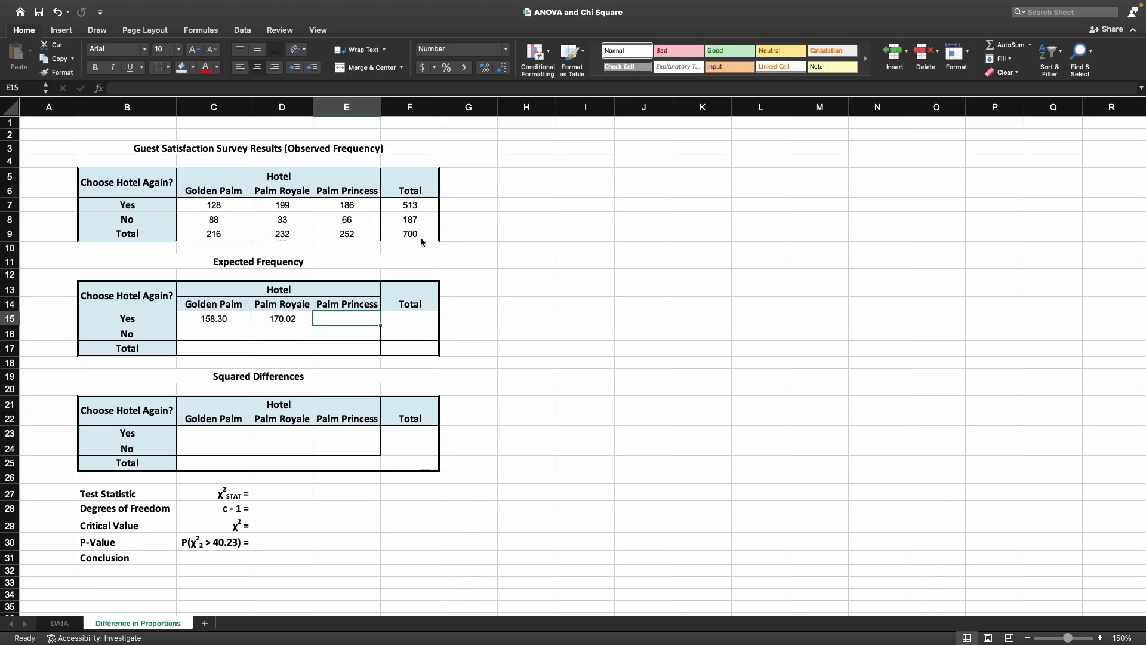
Step: Calculate the expected Yes frequency for Palm Princess in E15 with the formula =F7*E9/F9
{"action": "type", "text": "="}
{"action": "left_click", "coordinate": [426, 205]}
{"action": "type", "text": "*"}
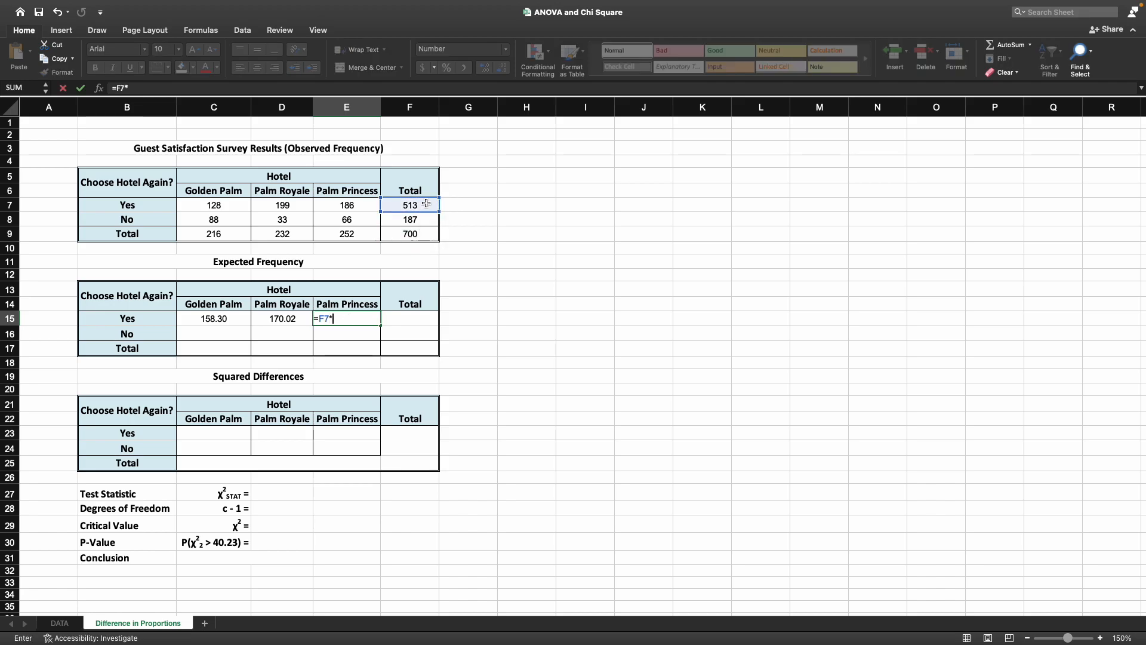
{"action": "left_click", "coordinate": [367, 237]}
{"action": "type", "text": "/"}
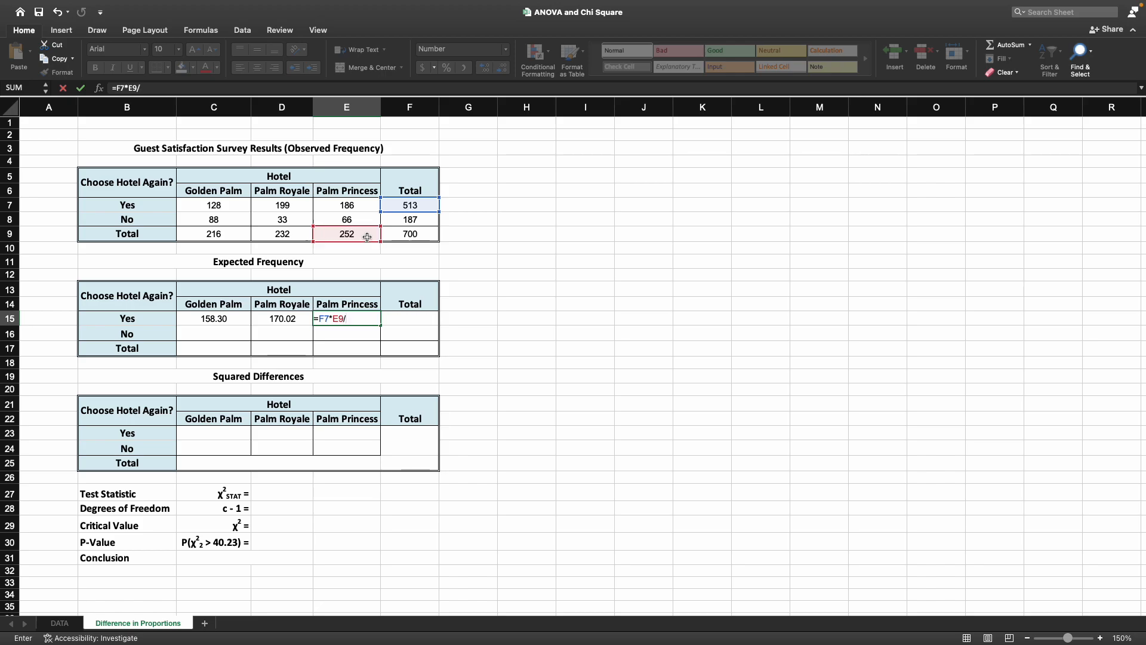
{"action": "left_click", "coordinate": [415, 235]}
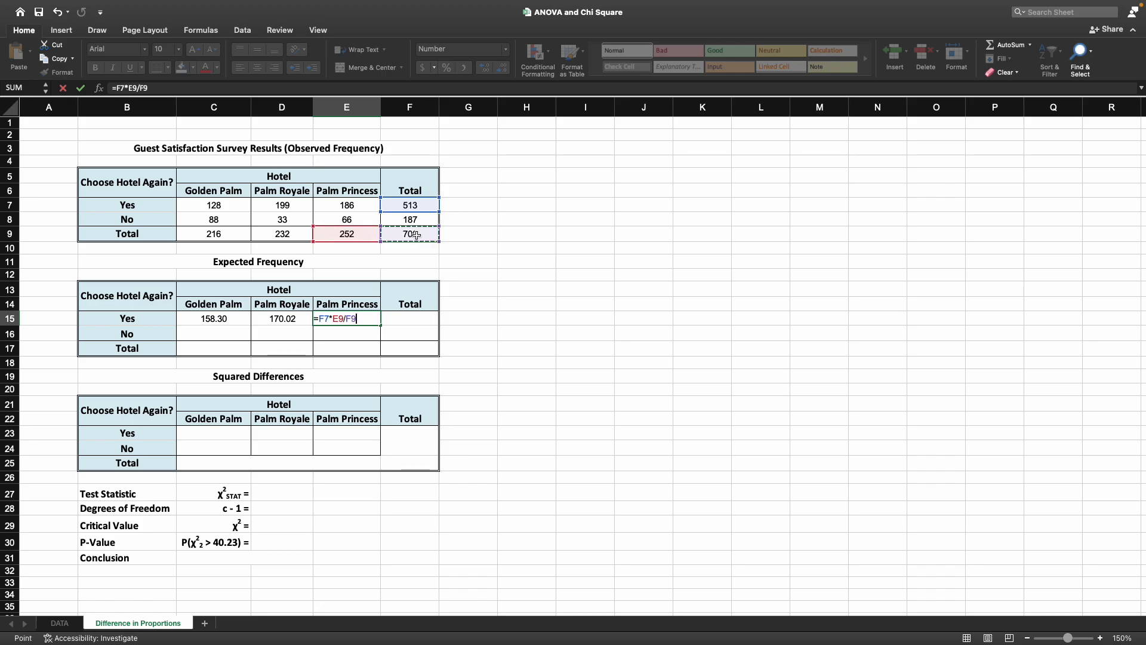
{"action": "key", "text": "Return"}
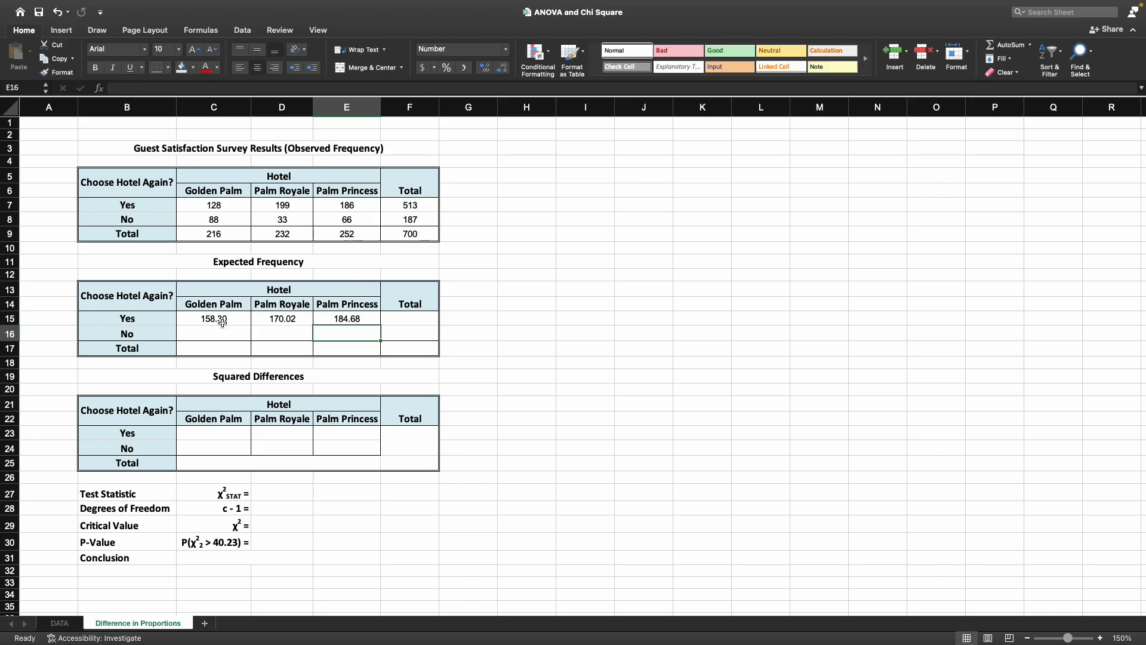
Step: Calculate the expected No frequency for Golden Palm in C16 with the formula =F8*C9/F9
{"action": "left_click", "coordinate": [229, 334]}
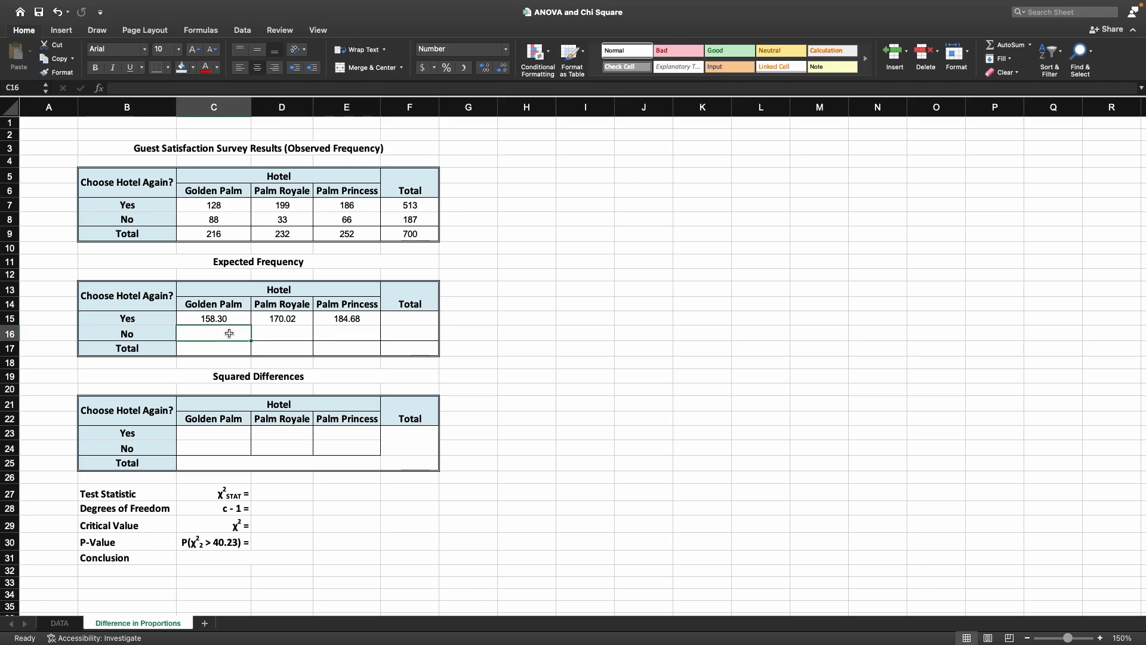
{"action": "type", "text": "="}
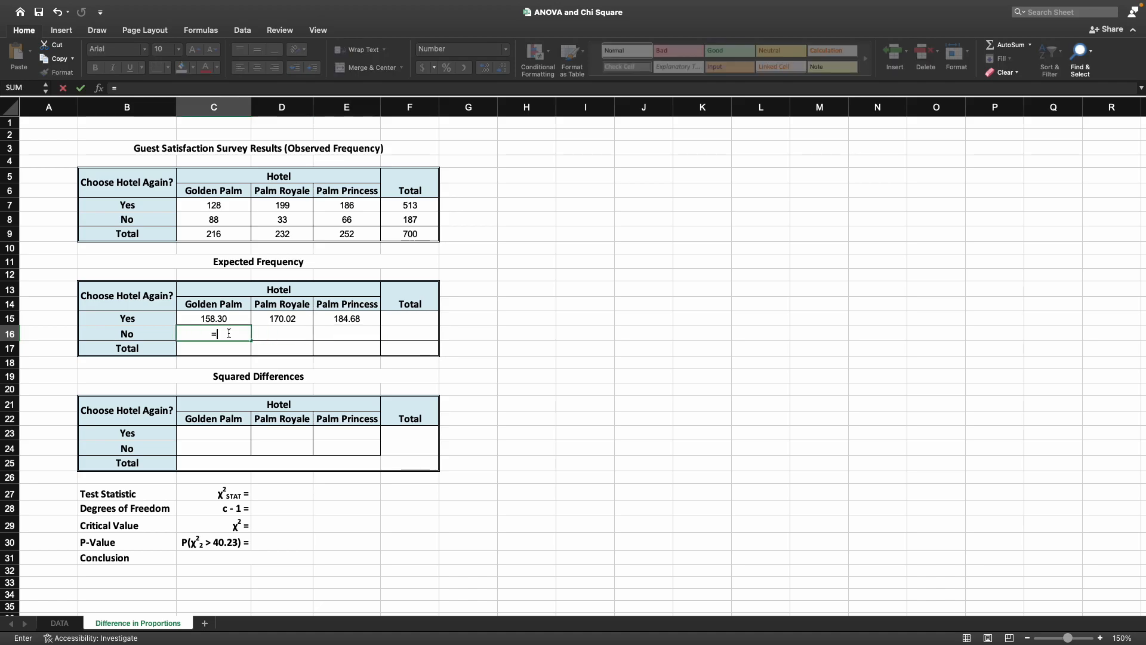
{"action": "left_click", "coordinate": [432, 225]}
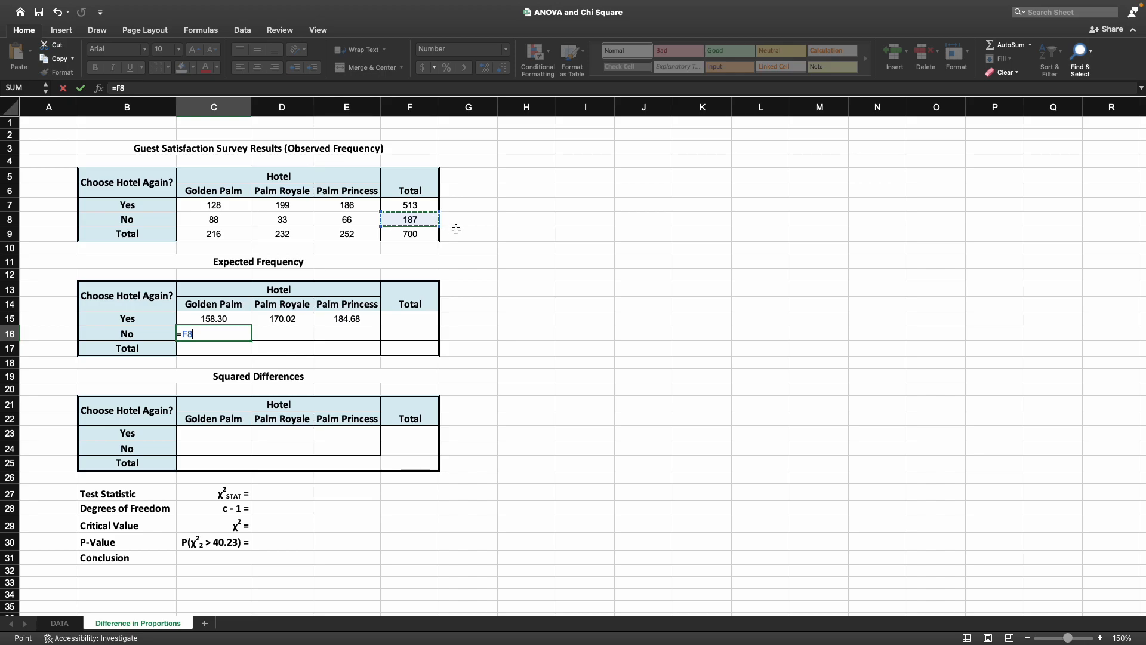
{"action": "type", "text": "*"}
{"action": "left_click", "coordinate": [238, 235]}
{"action": "type", "text": "/"}
{"action": "left_click", "coordinate": [403, 237]}
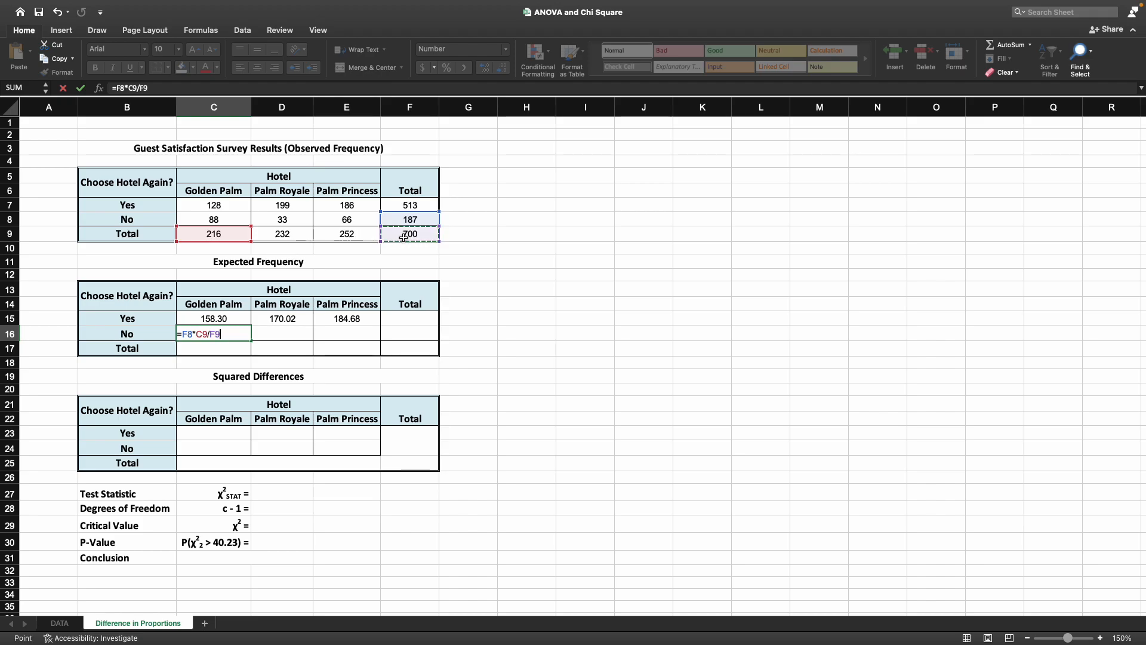
{"action": "key", "text": "Return"}
Step: Calculate the expected No frequency for Palm Royale in D16 with the formula =F8*D9/F9
{"action": "key", "text": "Up"}
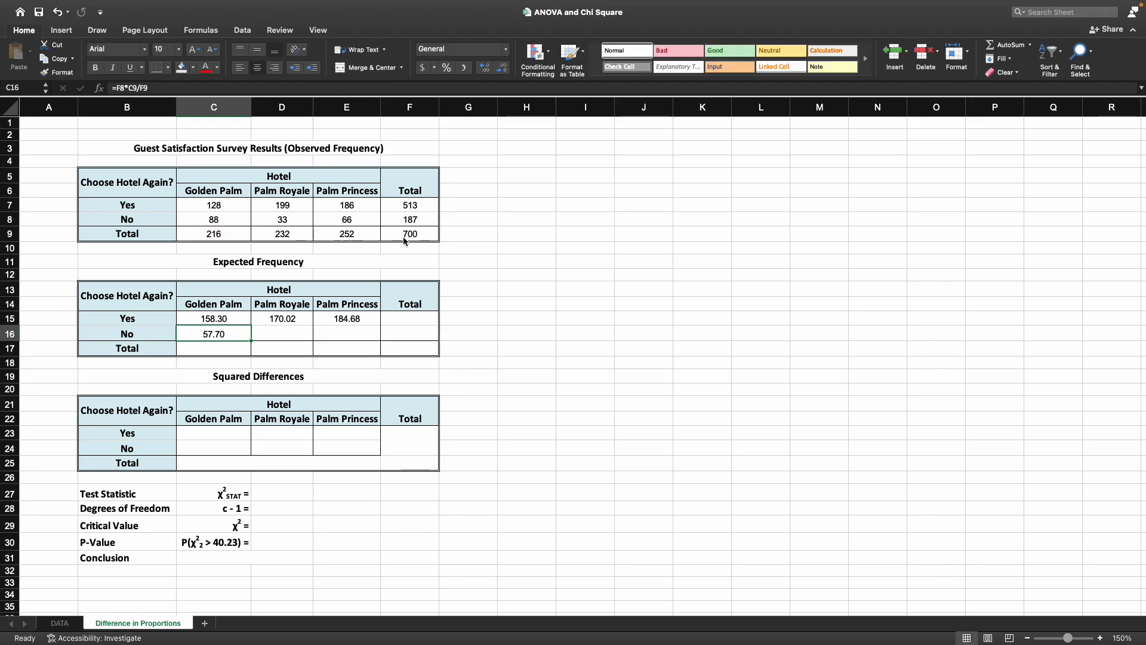
{"action": "key", "text": "Right"}
{"action": "type", "text": "="}
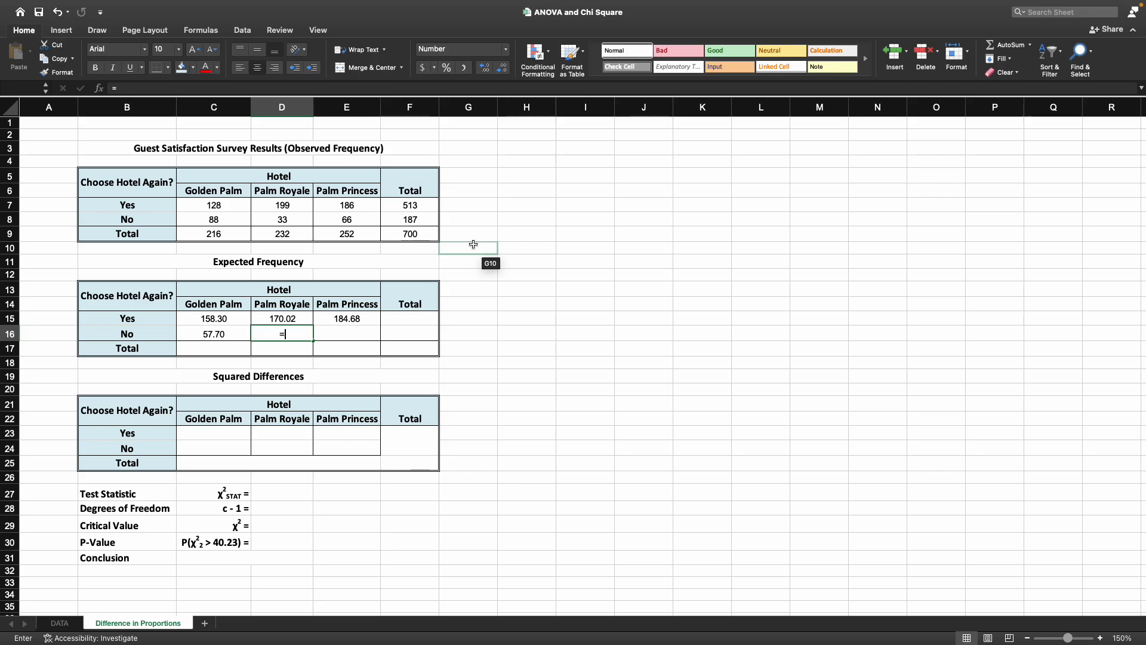
{"action": "left_click", "coordinate": [430, 225]}
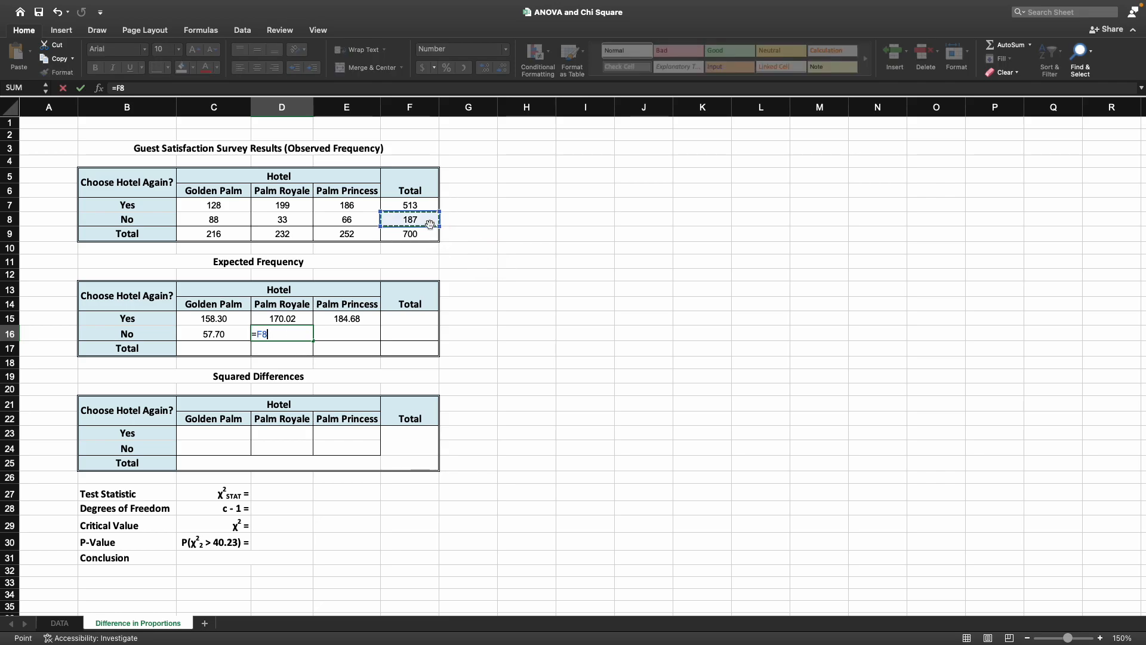
{"action": "type", "text": "*"}
{"action": "left_click", "coordinate": [304, 236]}
{"action": "type", "text": "/"}
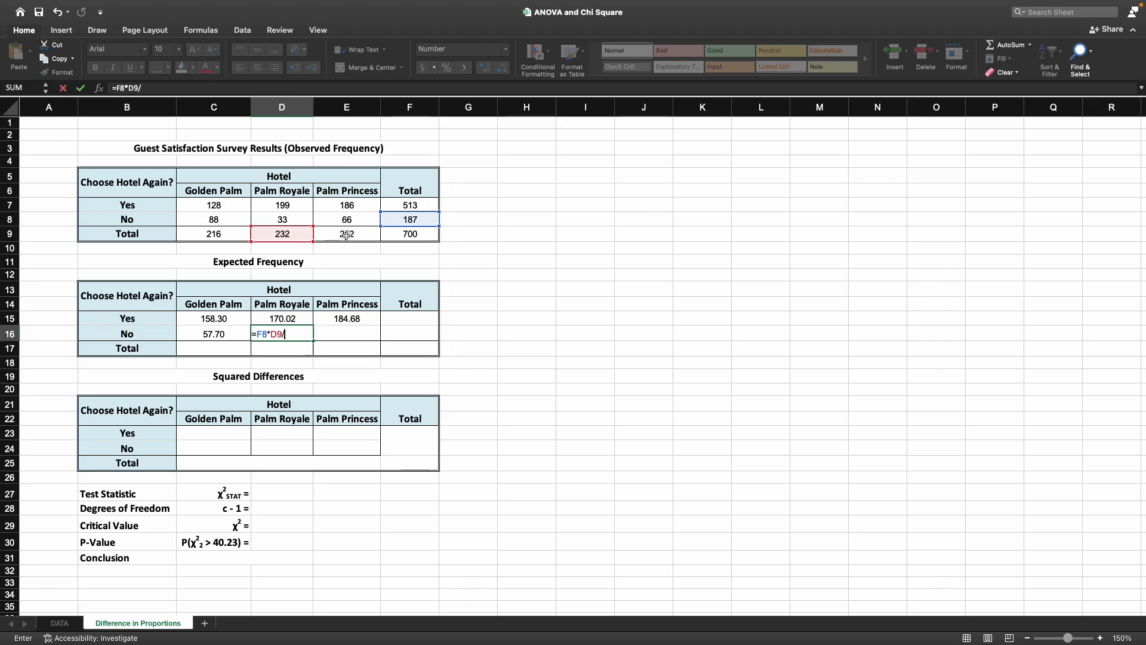
{"action": "left_click", "coordinate": [396, 236]}
{"action": "key", "text": "Tab"}
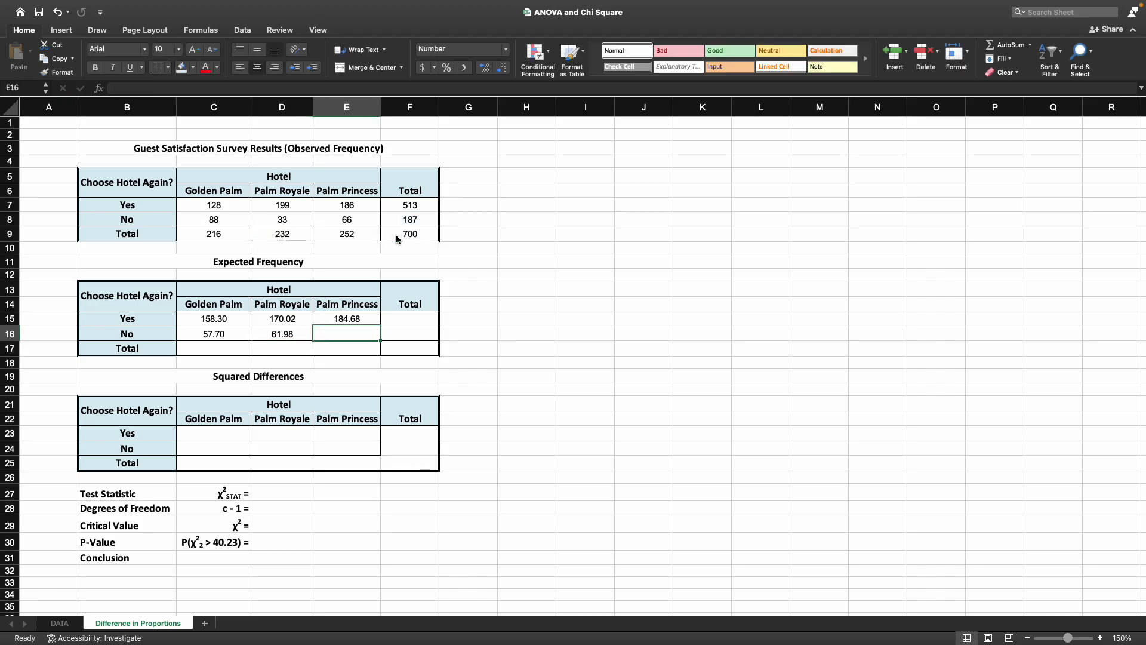
Step: Calculate the expected No frequency for Palm Princess in E16 with the formula =F8*E9/F9
{"action": "type", "text": "="}
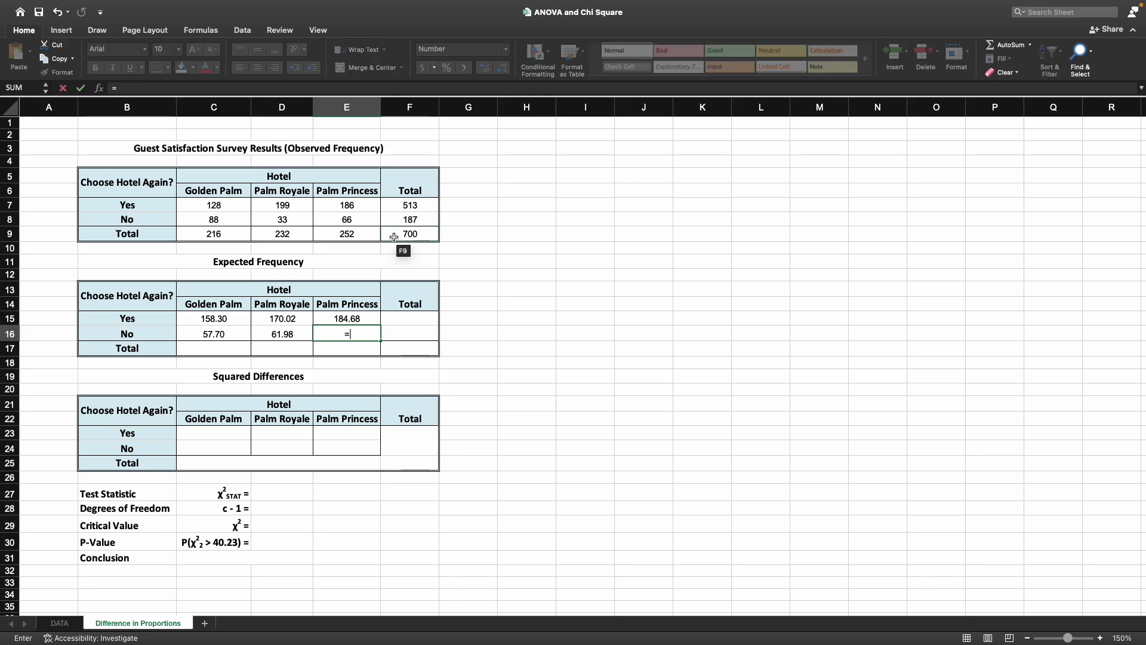
{"action": "left_click", "coordinate": [426, 222]}
{"action": "type", "text": "*"}
{"action": "left_click", "coordinate": [363, 231]}
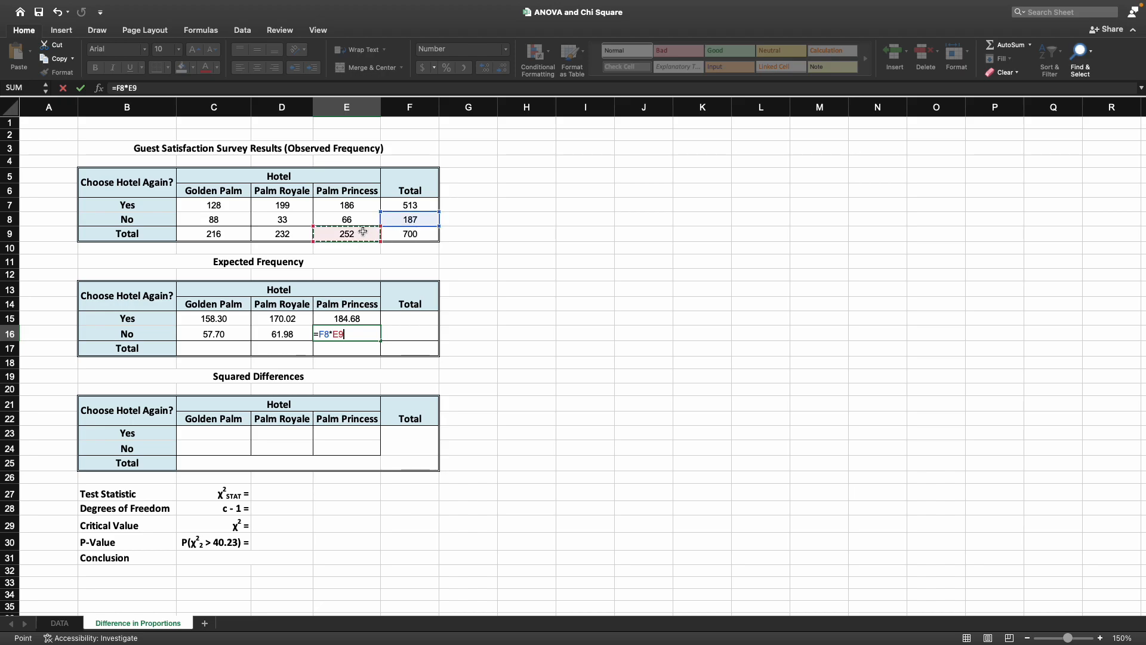
{"action": "type", "text": "/"}
{"action": "left_click", "coordinate": [396, 232]}
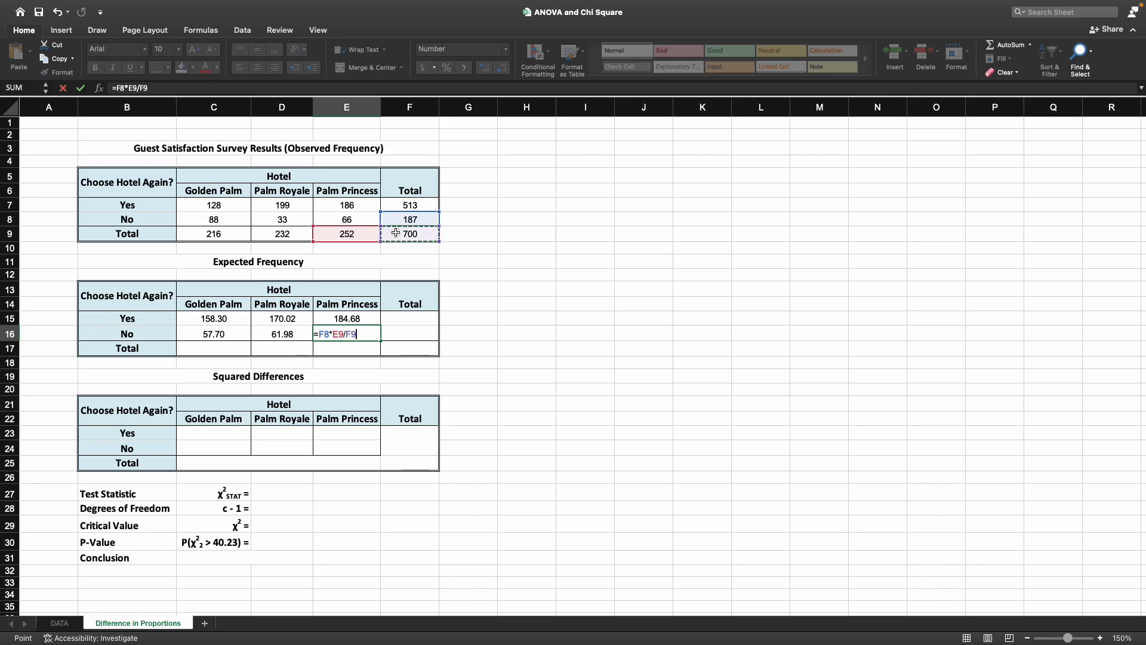
{"action": "key", "text": "Return"}
Step: Total Golden Palm's expected frequencies in C17 with =SUM(C15:C16) and fill the formula across to E17
{"action": "left_click", "coordinate": [225, 355]}
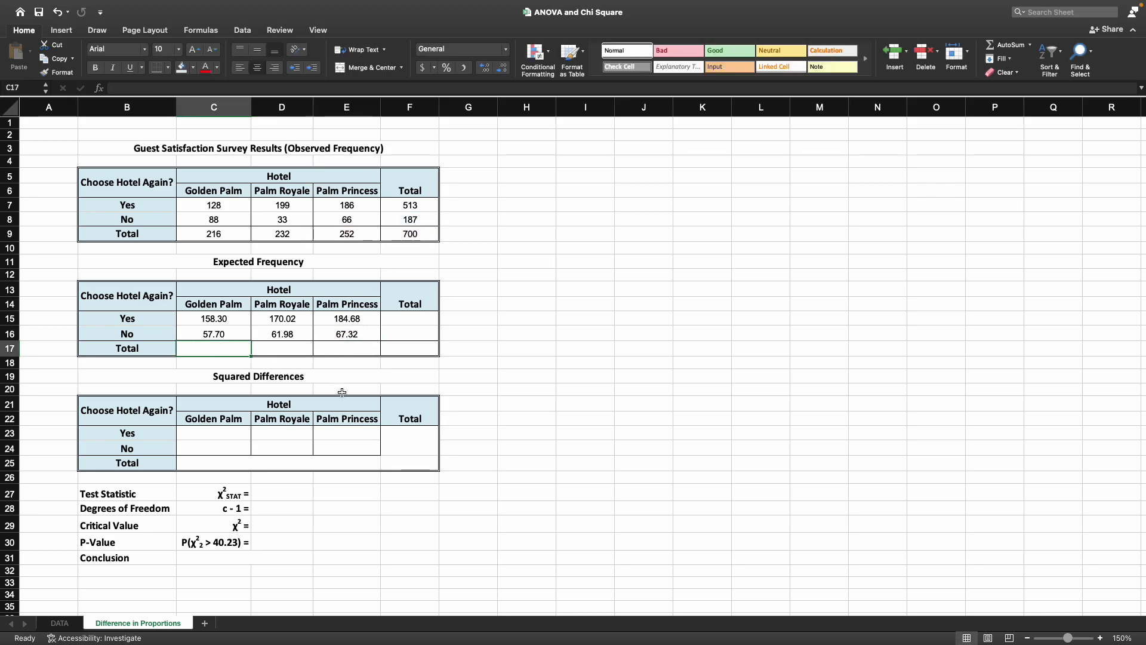
{"action": "type", "text": "=sum("}
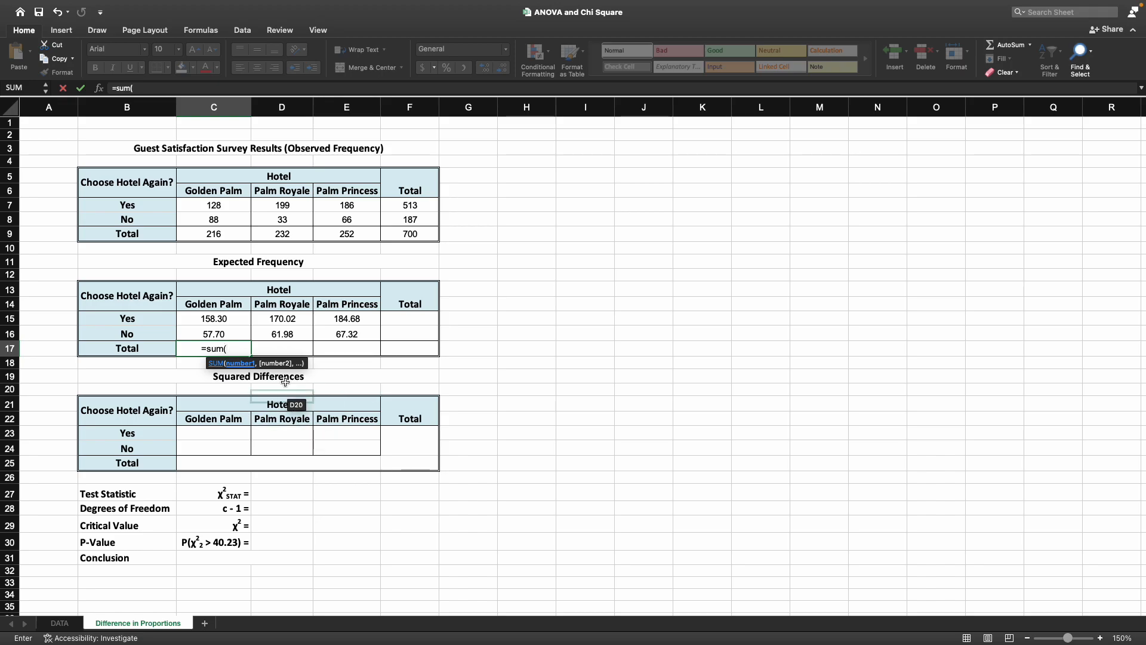
{"action": "left_click_drag", "start_coordinate": [224, 319], "coordinate": [236, 330]}
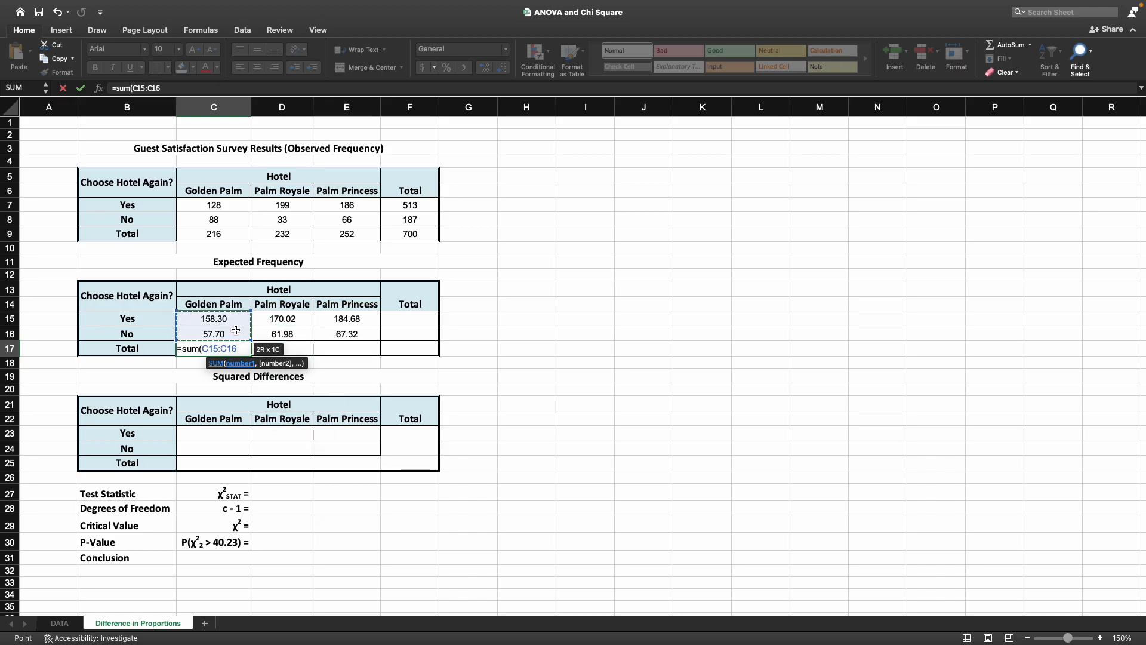
{"action": "key", "text": "Return"}
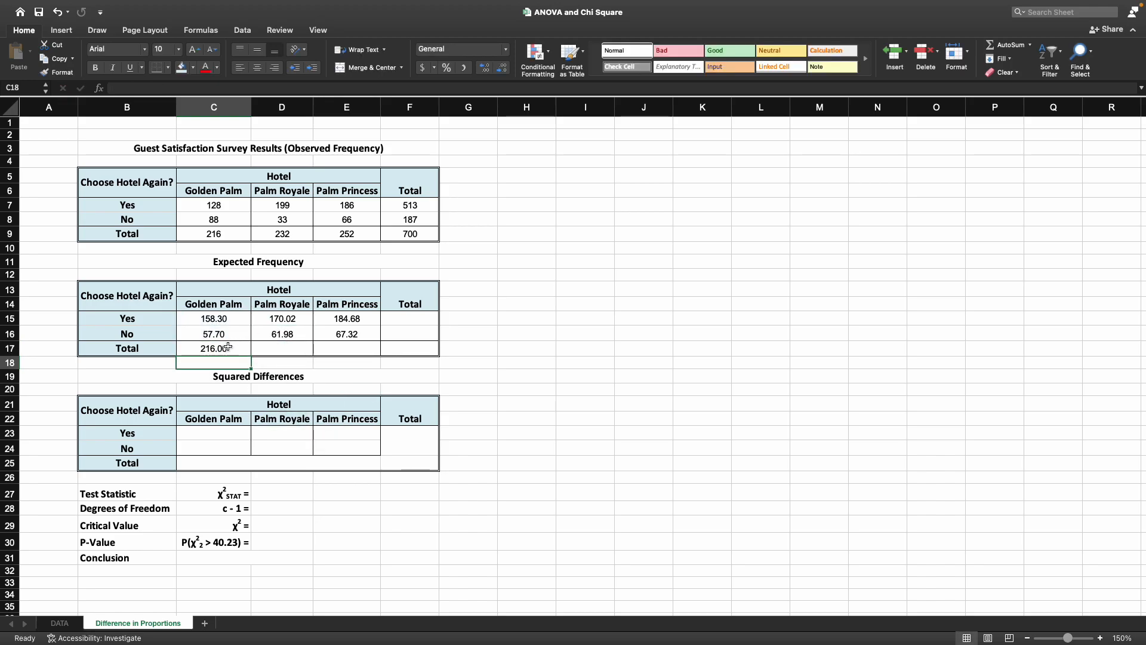
{"action": "left_click", "coordinate": [227, 347]}
{"action": "left_click_drag", "start_coordinate": [251, 356], "coordinate": [361, 356]}
{"action": "left_click", "coordinate": [363, 363]}
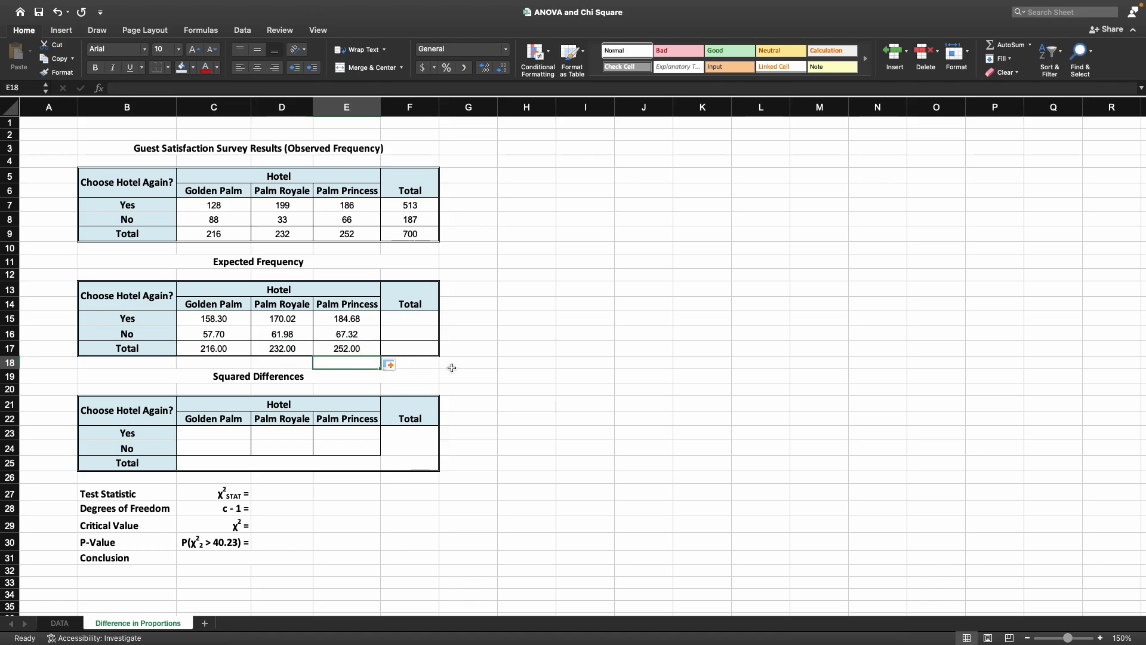
Step: Total the expected Yes frequencies in F15 with =SUM(C15:E15) and fill the formula down to F16 without its formatting
{"action": "left_click", "coordinate": [430, 320]}
{"action": "type", "text": "="}
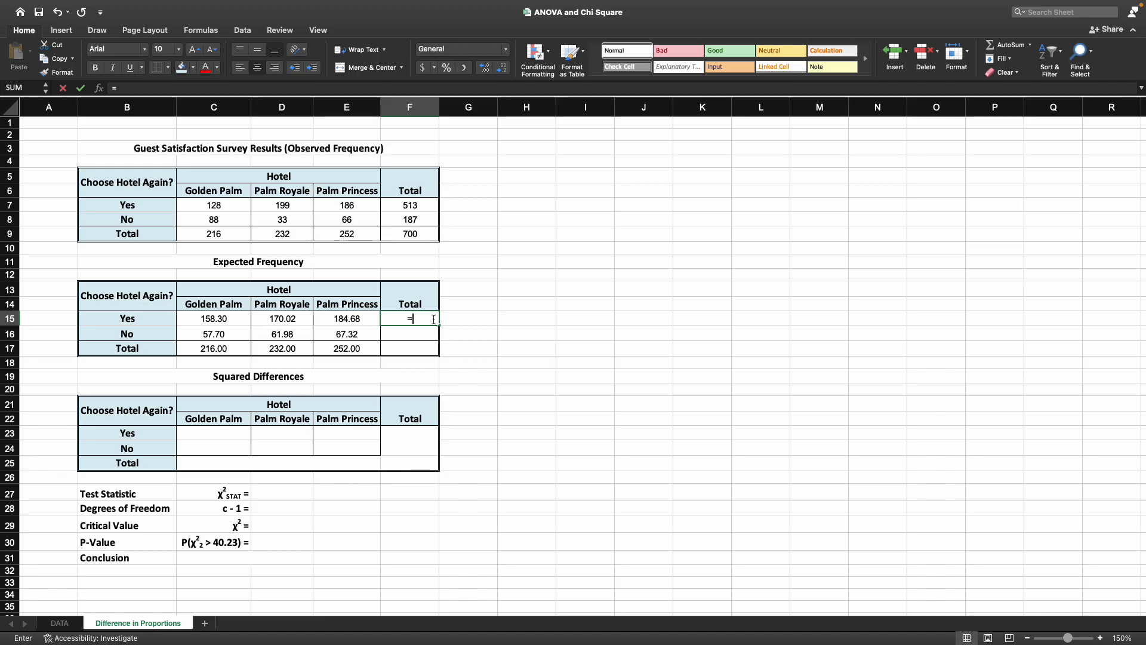
{"action": "type", "text": "sum("}
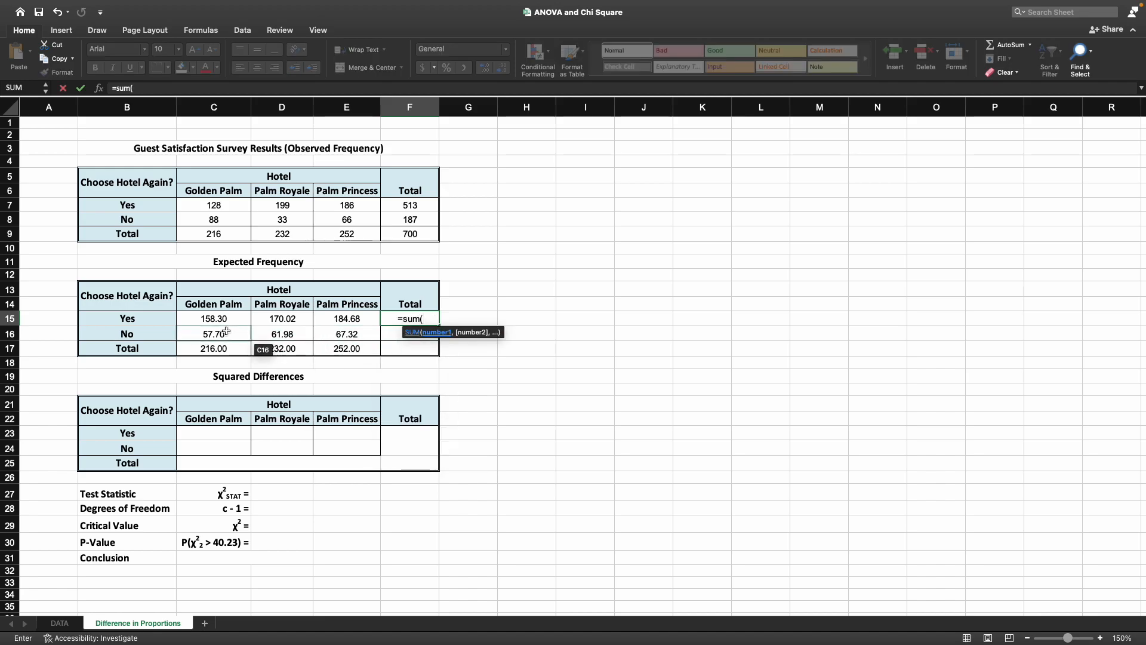
{"action": "left_click_drag", "start_coordinate": [227, 320], "coordinate": [327, 318]}
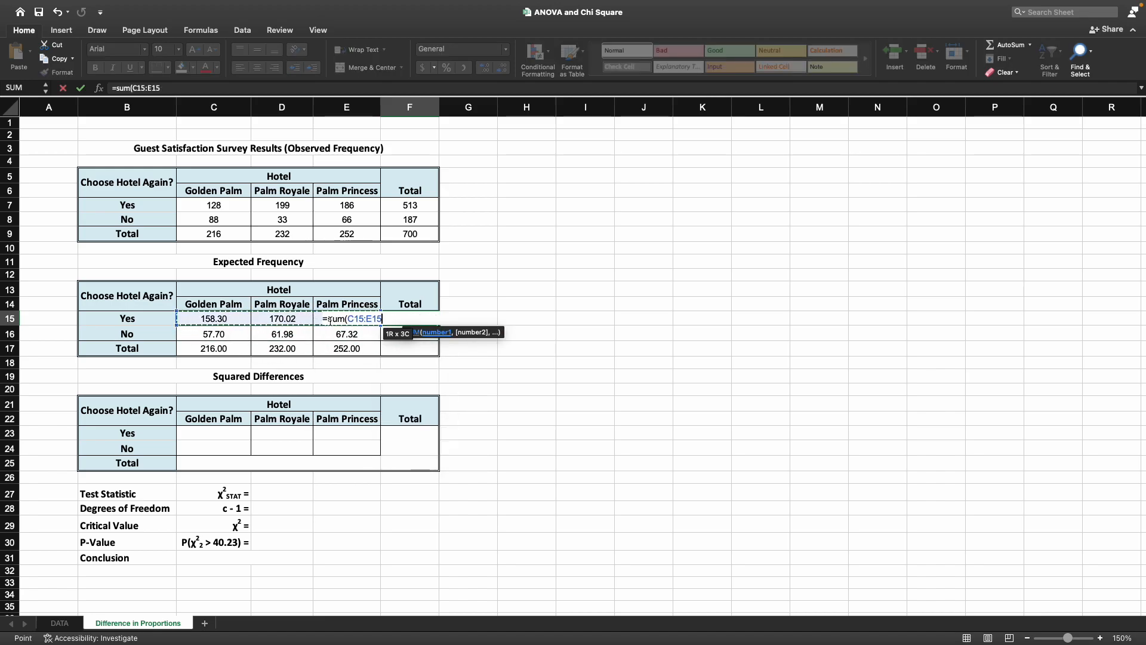
{"action": "key", "text": "Return"}
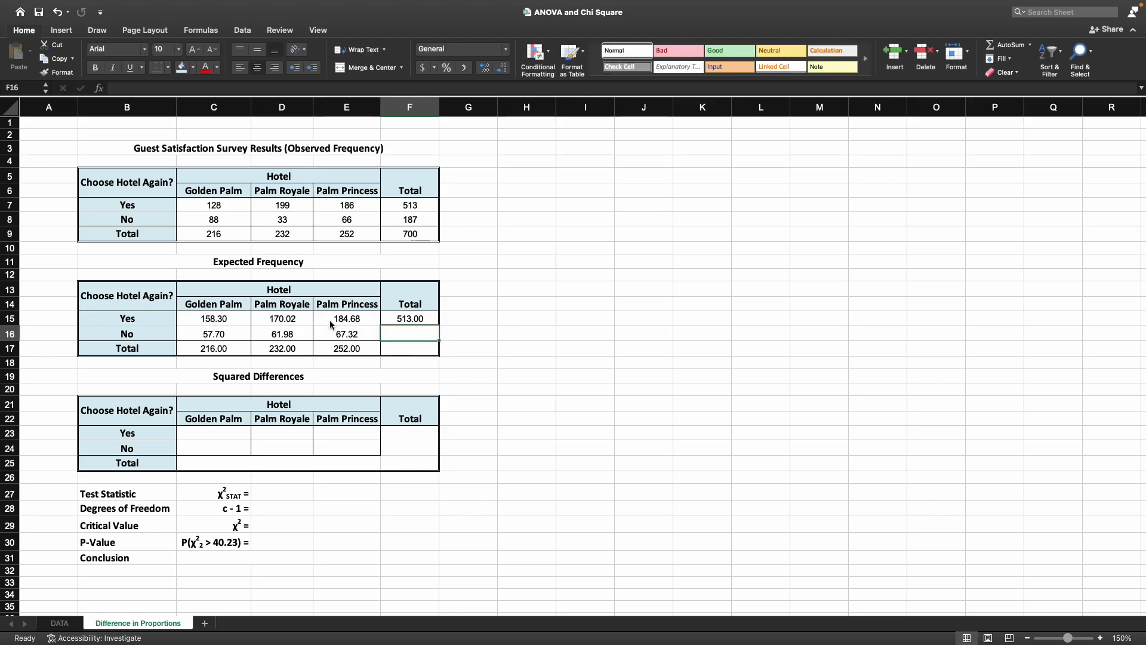
{"action": "left_click", "coordinate": [406, 320]}
{"action": "left_click_drag", "start_coordinate": [440, 332], "coordinate": [446, 344]}
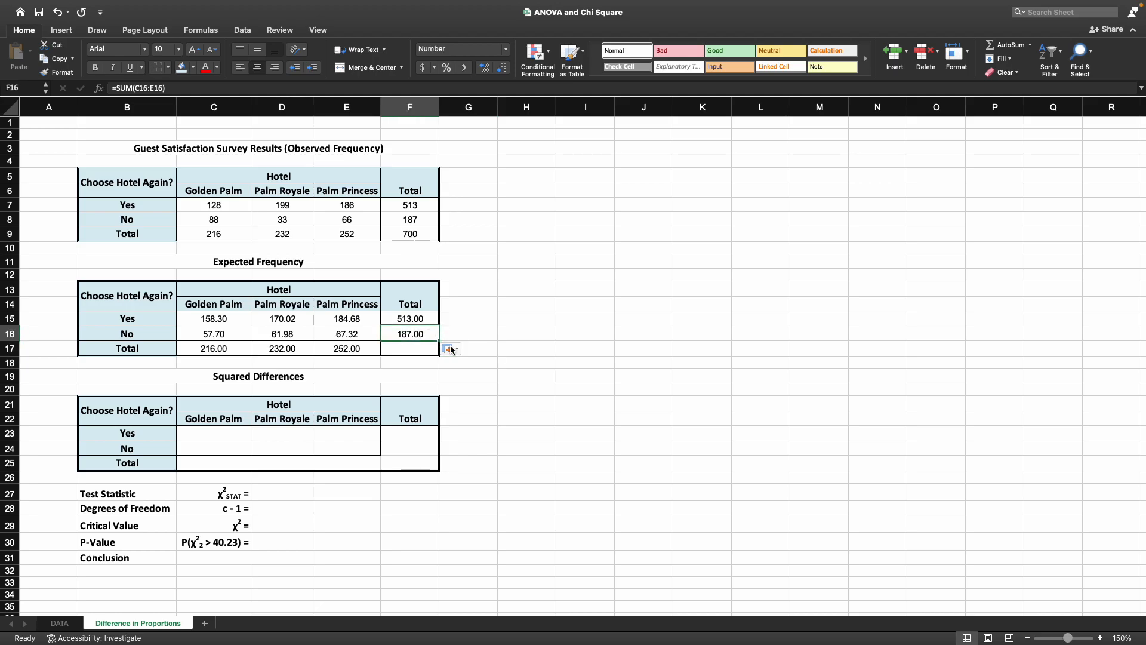
{"action": "left_click", "coordinate": [450, 349]}
{"action": "left_click", "coordinate": [477, 385]}
Step: Calculate the grand total of the expected frequencies in F17 with the formula =SUM(C15:E16)
{"action": "left_click", "coordinate": [413, 345]}
{"action": "type", "text": "=sum("}
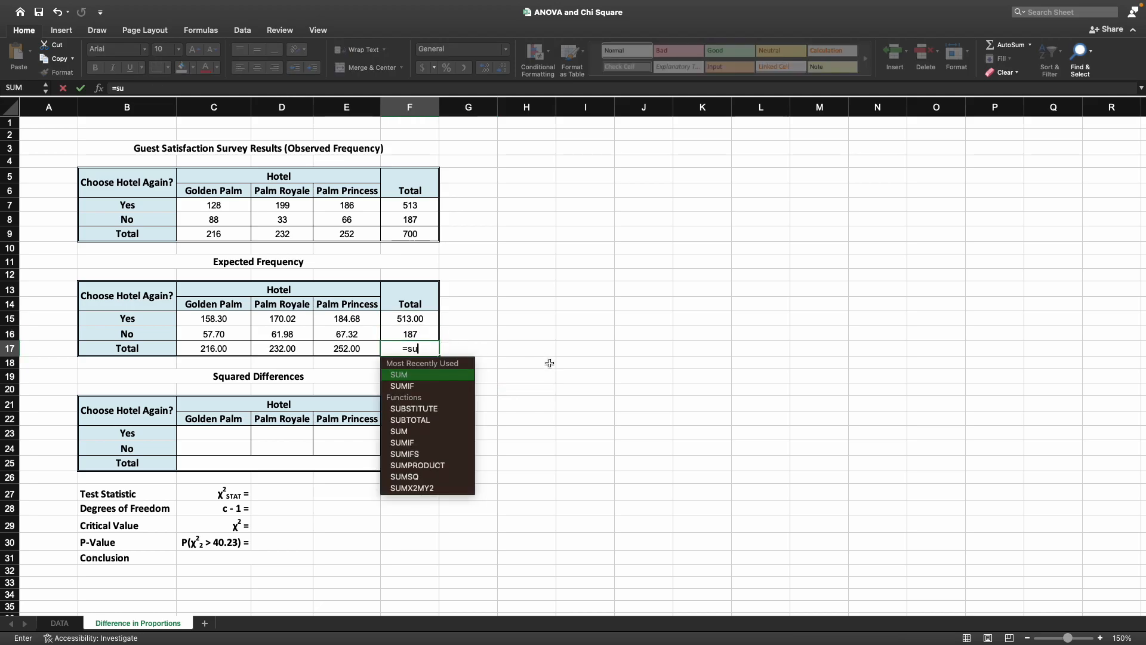
{"action": "left_click_drag", "start_coordinate": [214, 321], "coordinate": [346, 328]}
{"action": "type", "text": ")"}
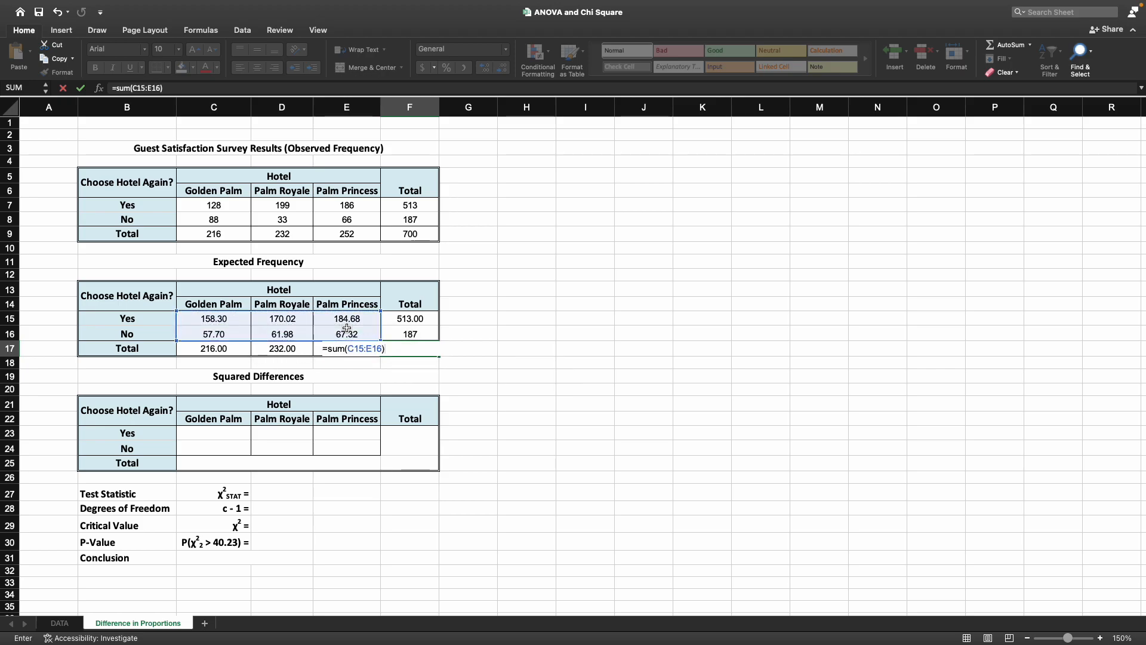
{"action": "key", "text": "Return"}
Step: Format the expected frequency totals in C17:F17 and F15 to show no decimal places
{"action": "left_click_drag", "start_coordinate": [238, 353], "coordinate": [410, 349]}
{"action": "left_click", "coordinate": [483, 67]}
{"action": "left_click", "coordinate": [479, 69]}
{"action": "left_click", "coordinate": [500, 69]}
{"action": "left_click", "coordinate": [500, 69]}
{"action": "left_click", "coordinate": [500, 69]}
{"action": "left_click", "coordinate": [500, 69]}
{"action": "left_click", "coordinate": [438, 319]}
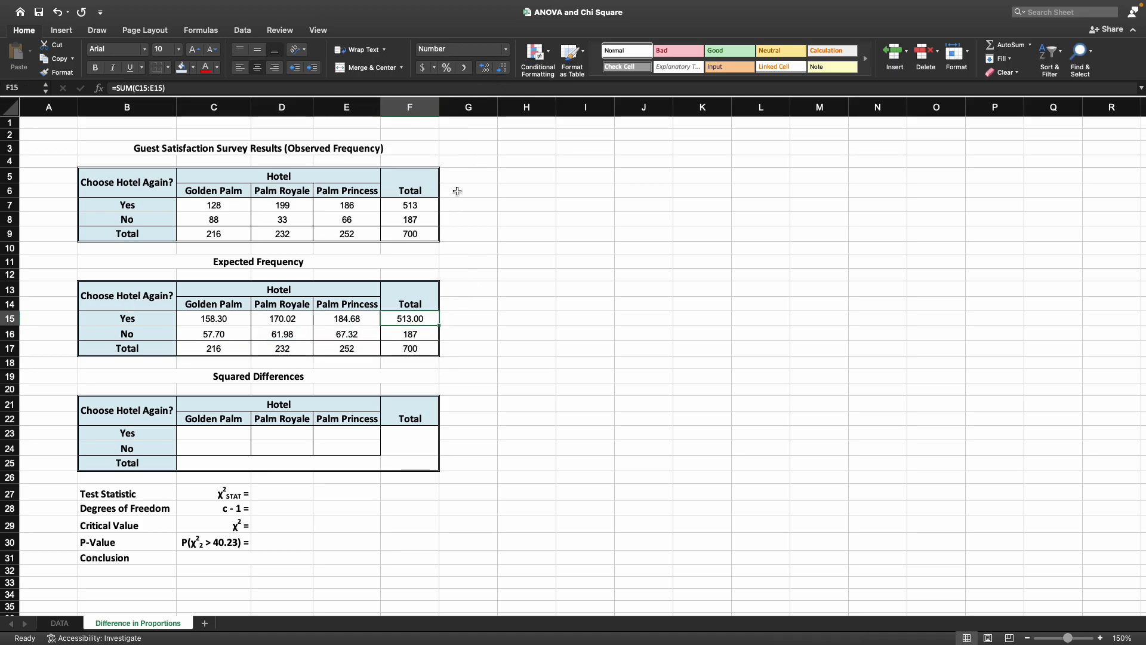
{"action": "left_click", "coordinate": [502, 71]}
{"action": "left_click", "coordinate": [501, 71]}
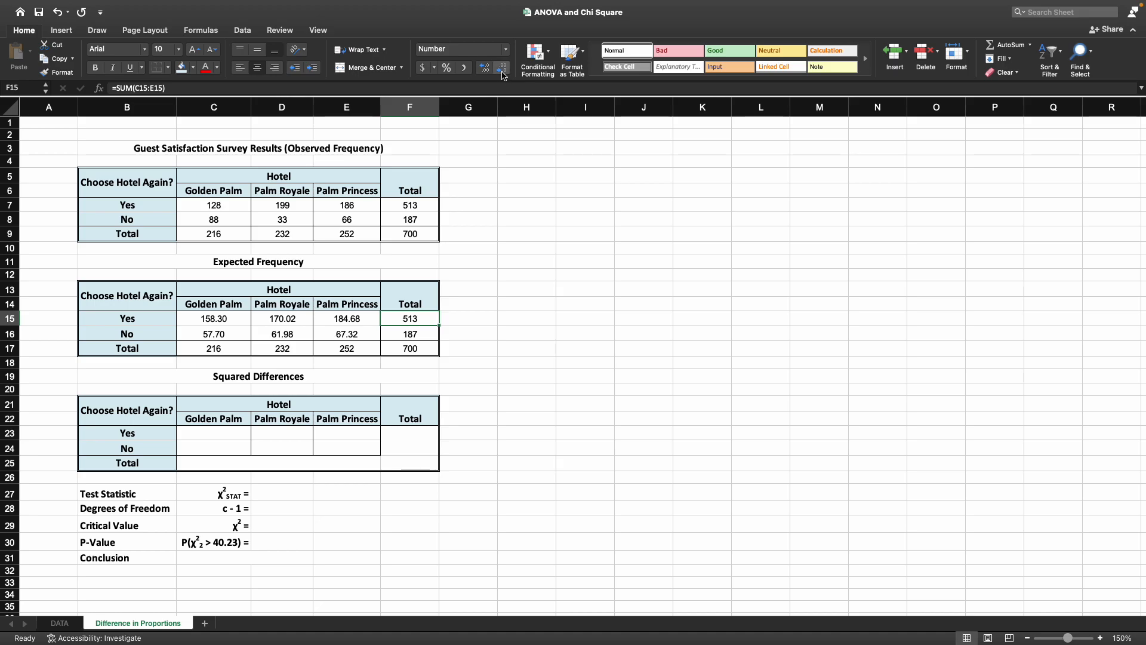
Step: Compare the row and column totals of the expected frequency table with those of the observed frequency table
{"action": "key", "text": "shift+Down"}
{"action": "key", "text": "shift+Down"}
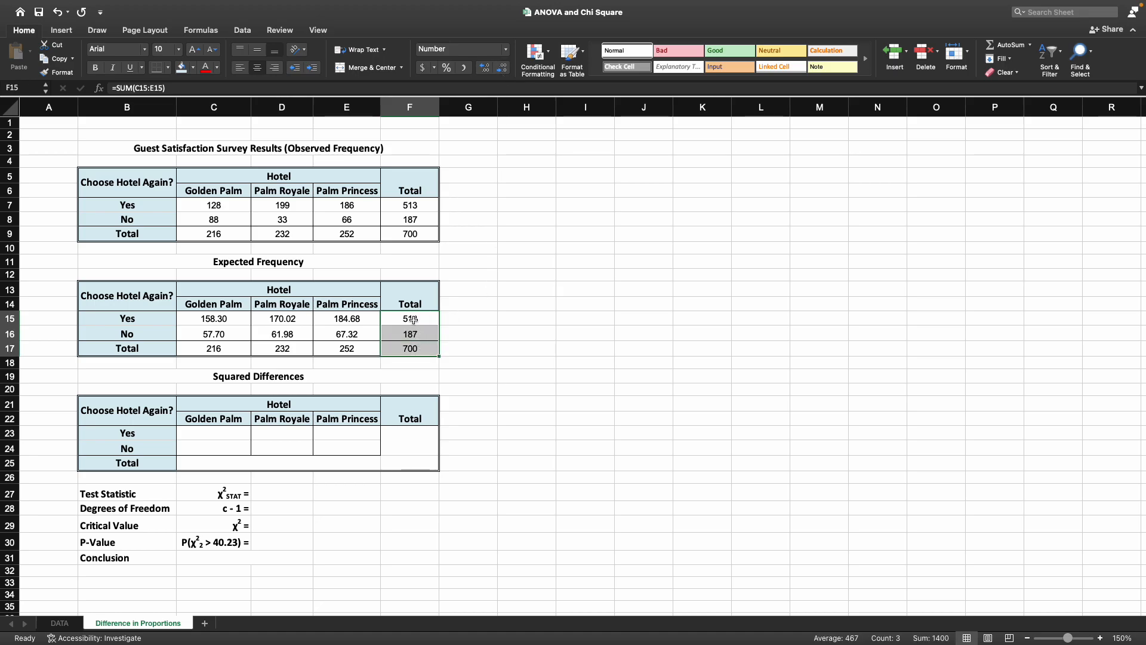
{"action": "left_click_drag", "start_coordinate": [412, 219], "coordinate": [412, 233]}
{"action": "left_click_drag", "start_coordinate": [203, 233], "coordinate": [385, 233]}
{"action": "left_click_drag", "start_coordinate": [234, 350], "coordinate": [390, 348]}
{"action": "left_click", "coordinate": [468, 364]}
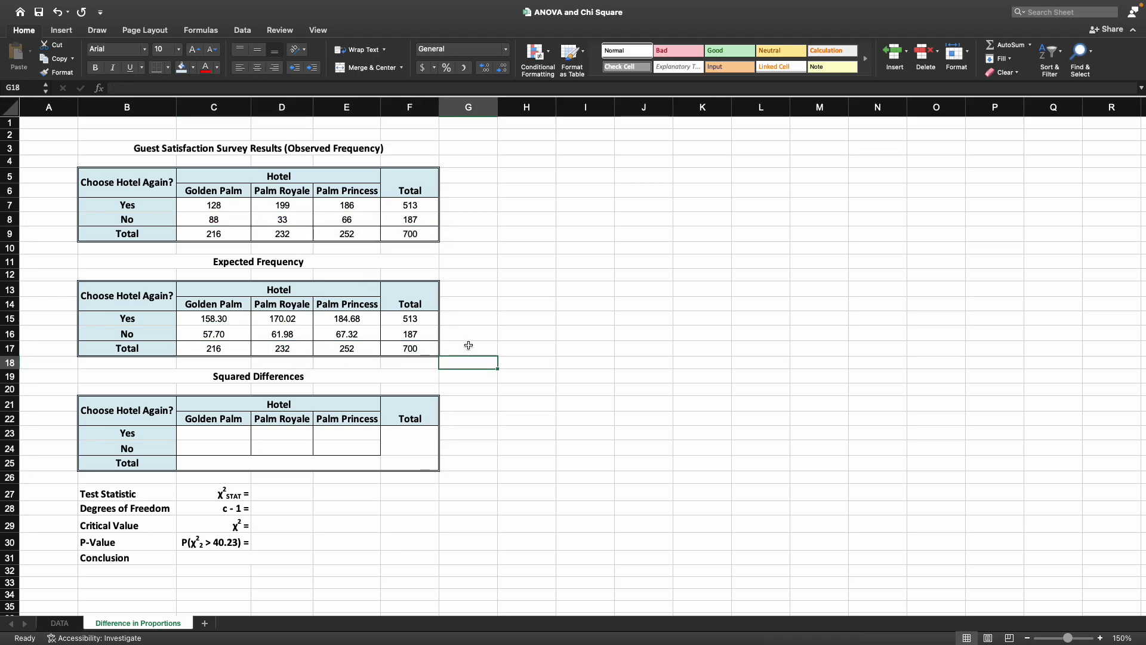
Step: Review the observed and expected frequency tables, the test statistic label and the empty squared differences cells they feed
{"action": "left_click", "coordinate": [327, 150]}
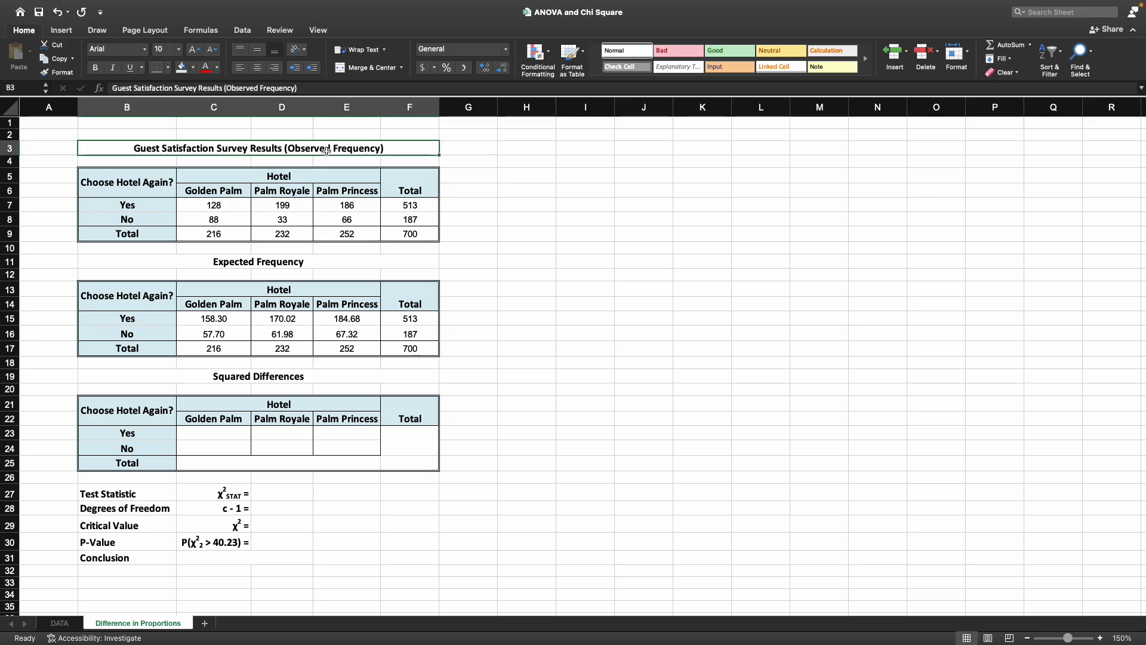
{"action": "left_click", "coordinate": [332, 252]}
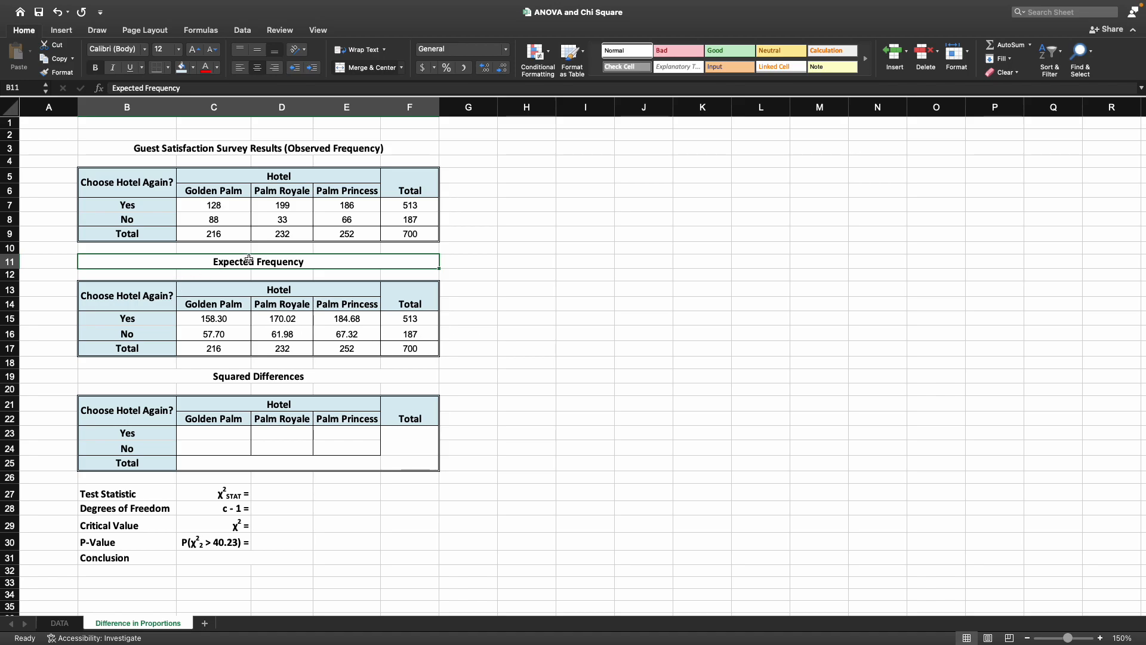
{"action": "left_click_drag", "start_coordinate": [280, 148], "coordinate": [365, 449]}
{"action": "scroll", "coordinate": [504, 384], "scroll_direction": "down", "scroll_amount": 1}
{"action": "left_click", "coordinate": [362, 465]}
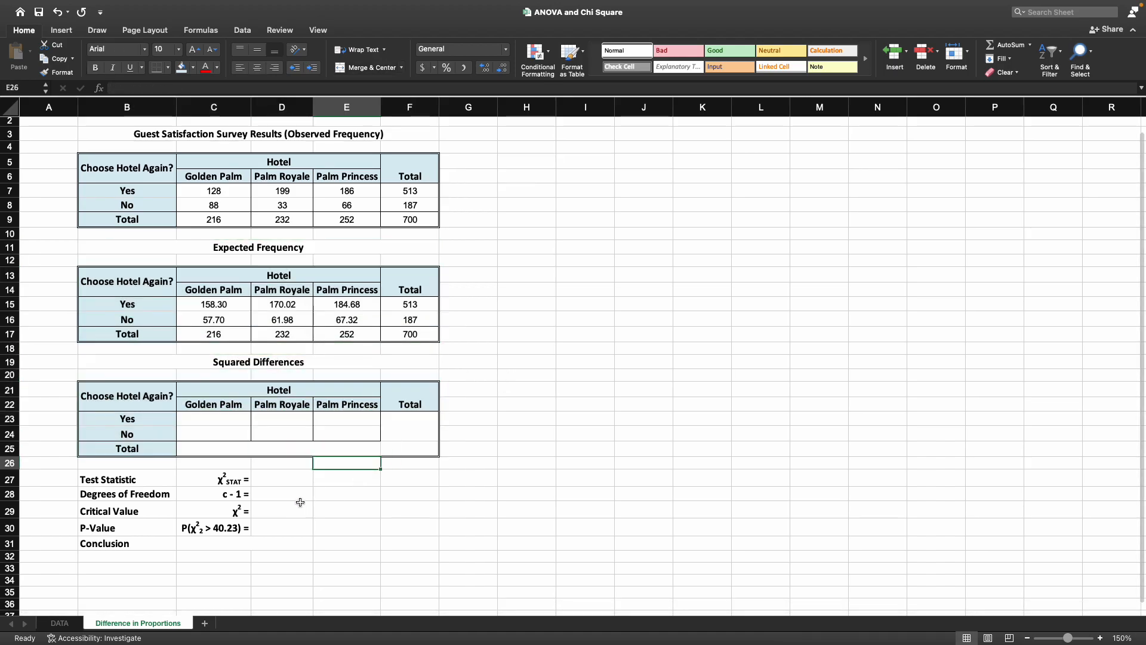
{"action": "left_click", "coordinate": [235, 484]}
{"action": "left_click_drag", "start_coordinate": [235, 483], "coordinate": [133, 479]}
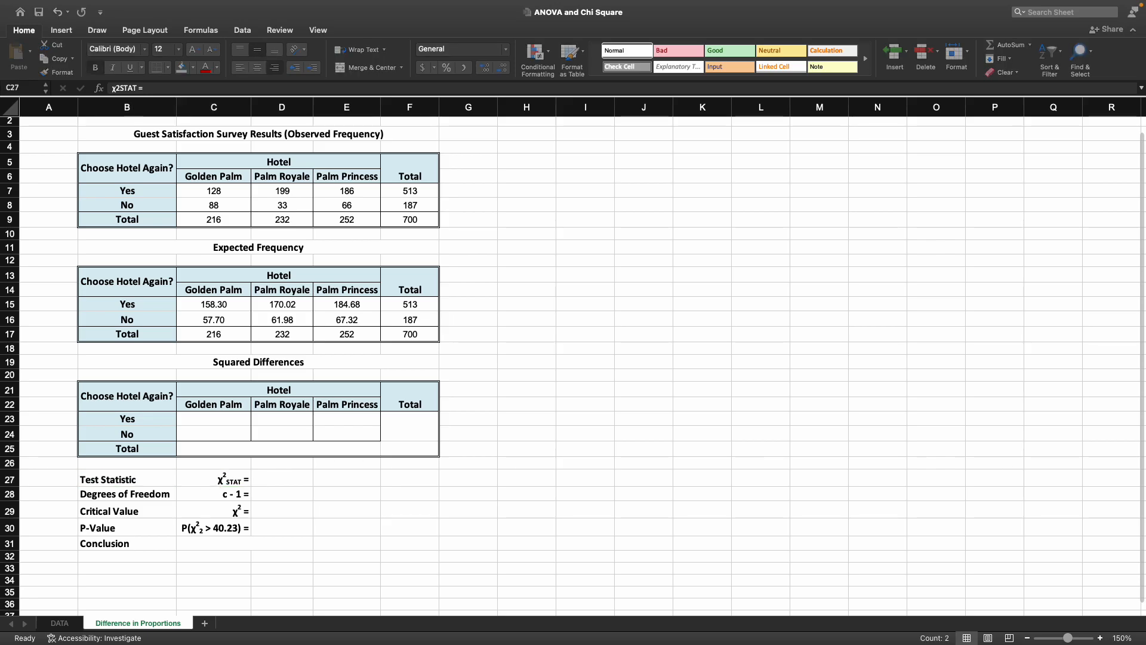
{"action": "left_click", "coordinate": [227, 418]}
{"action": "double_click", "coordinate": [227, 417]}
{"action": "left_click", "coordinate": [328, 376]}
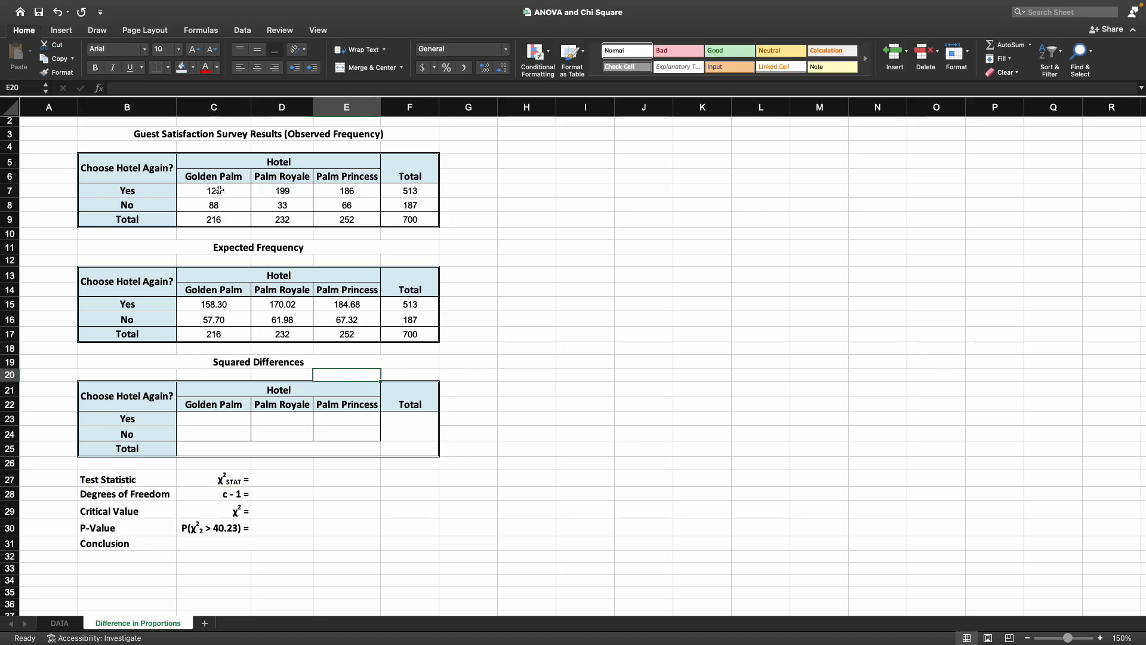
{"action": "left_click", "coordinate": [221, 190]}
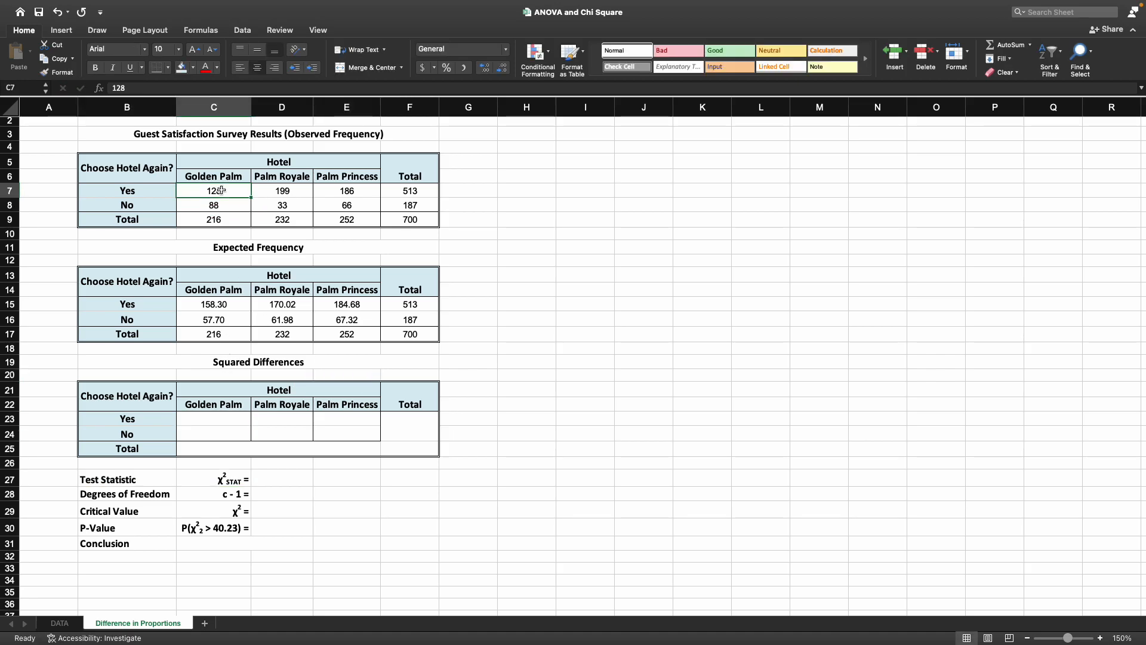
{"action": "left_click", "coordinate": [237, 305]}
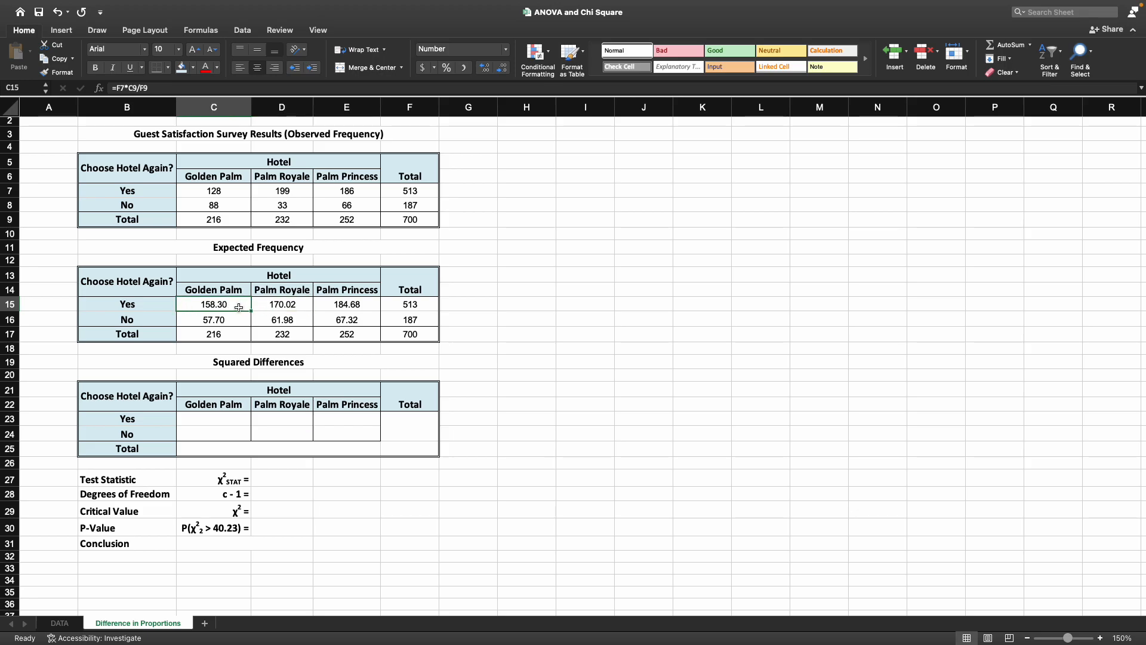
{"action": "left_click_drag", "start_coordinate": [227, 423], "coordinate": [335, 435]}
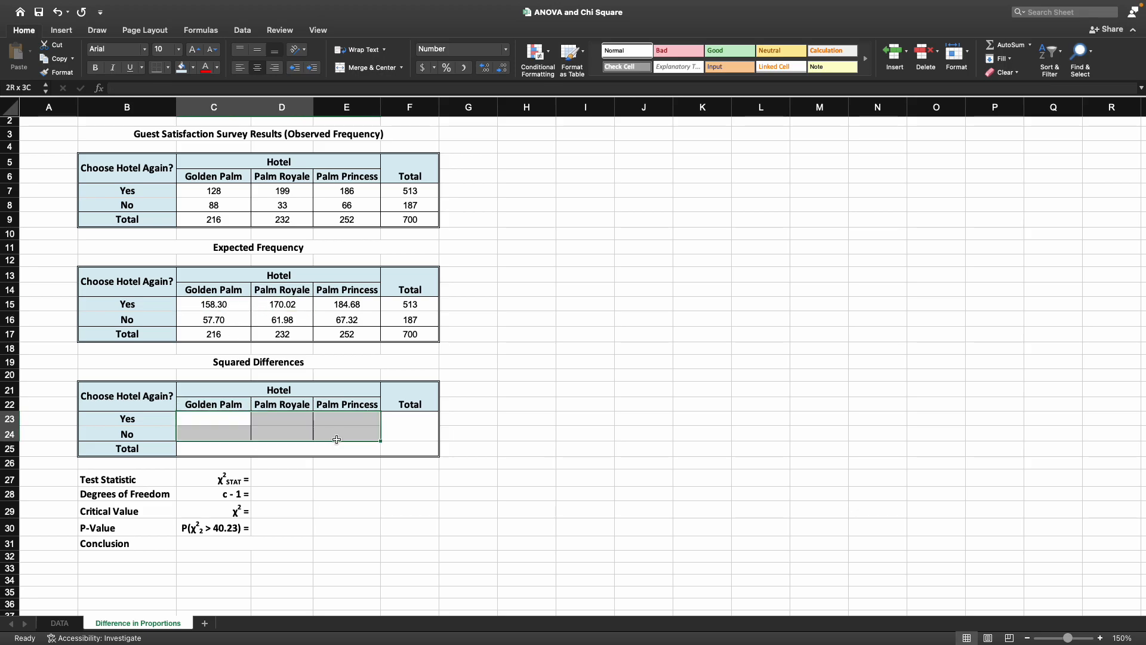
Step: Calculate the Yes squared difference for Golden Palm in C23 with =((C7-C15)^2)/C15 and check the formula's references
{"action": "left_click", "coordinate": [215, 419]}
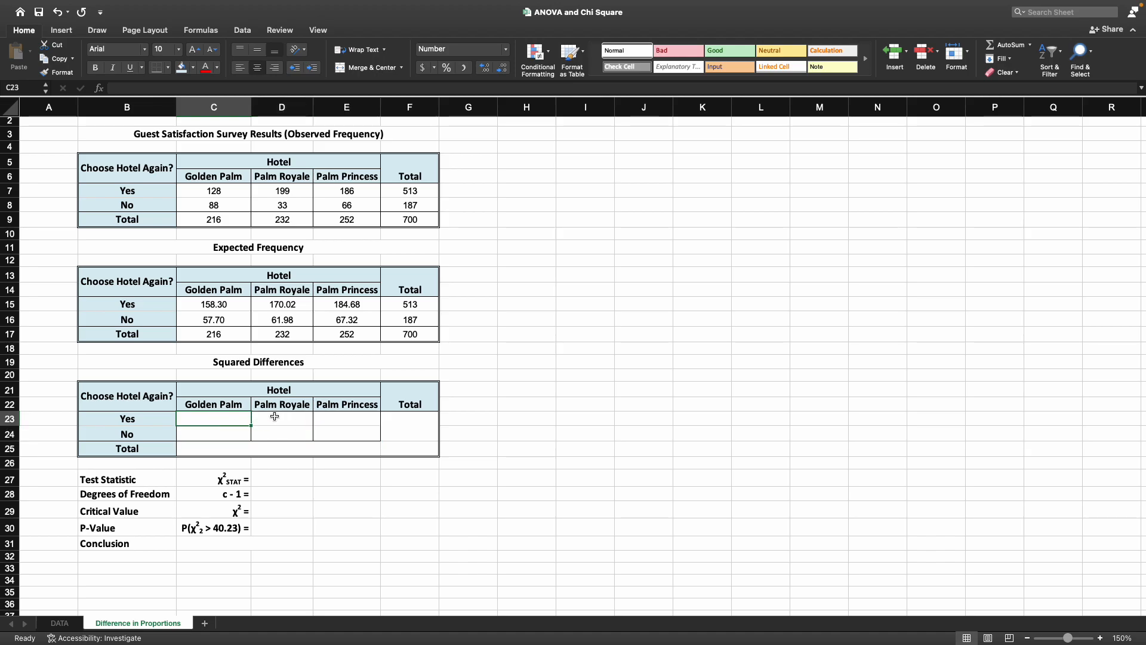
{"action": "type", "text": "=(("}
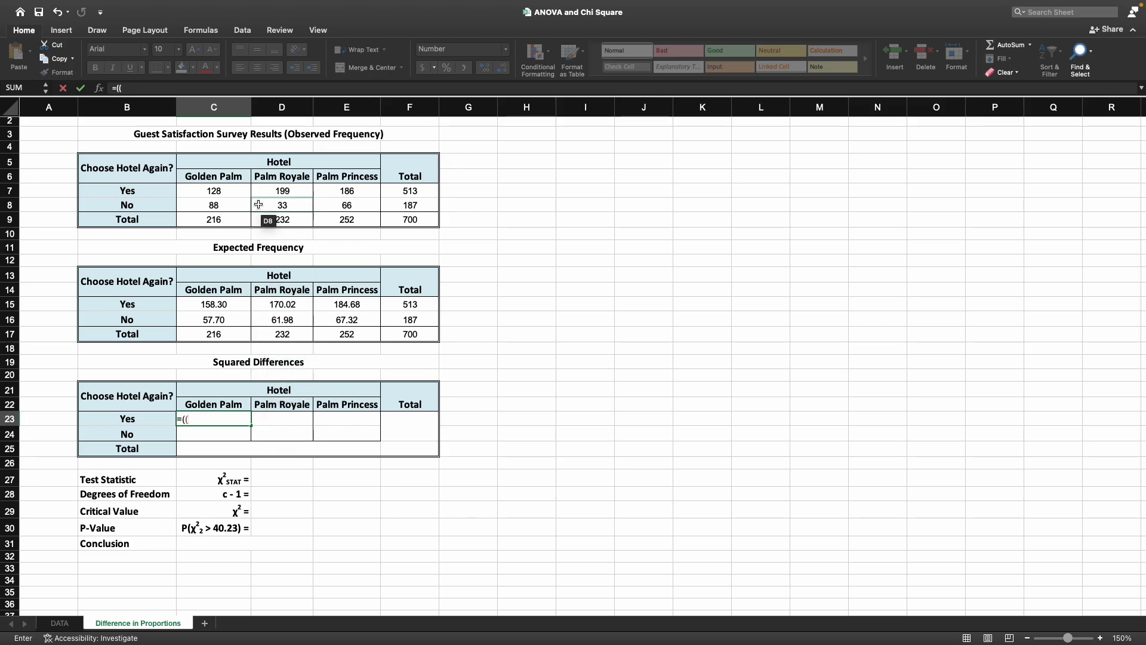
{"action": "left_click", "coordinate": [227, 193]}
{"action": "type", "text": "-"}
{"action": "left_click", "coordinate": [214, 305]}
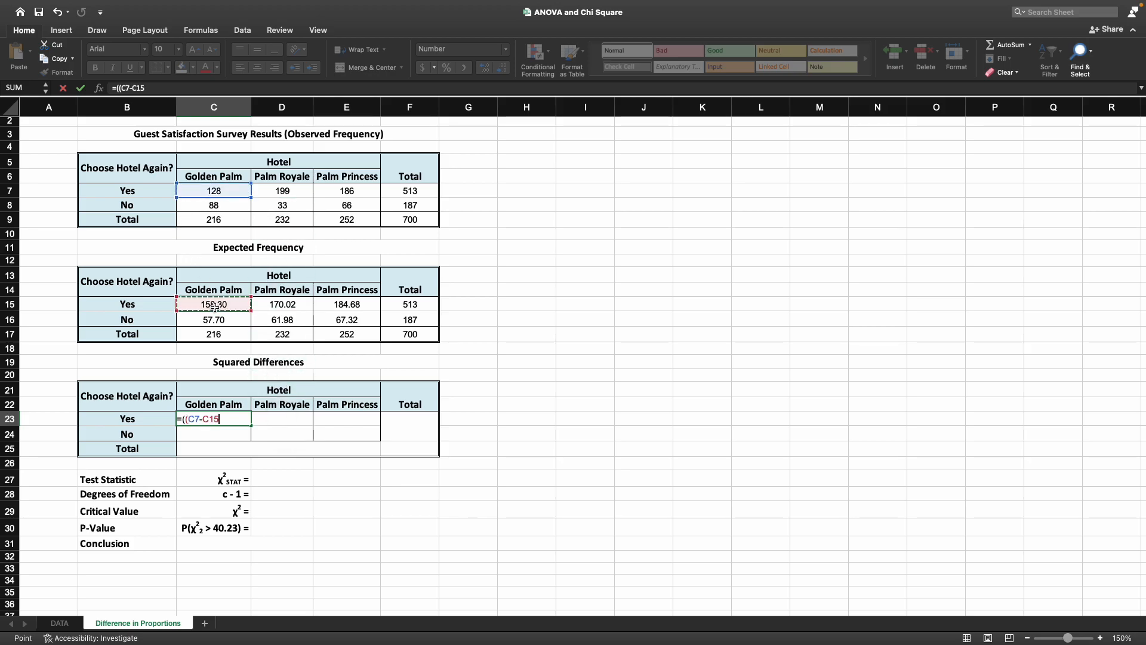
{"action": "type", "text": ")^2)/"}
{"action": "left_click", "coordinate": [214, 306]}
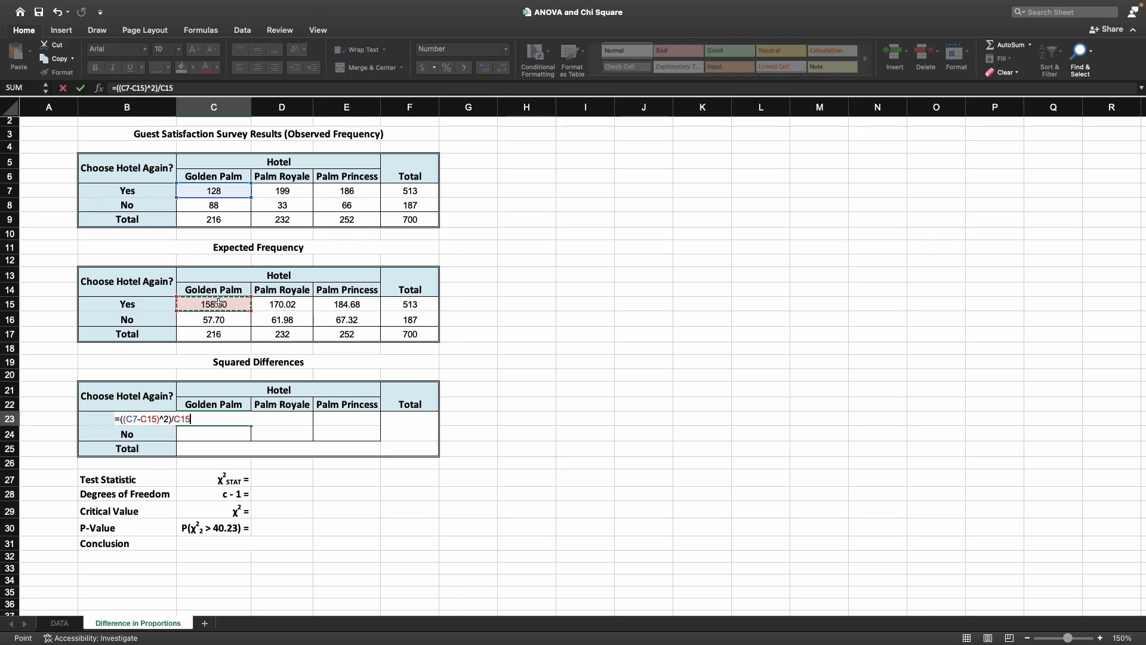
{"action": "key", "text": "Return"}
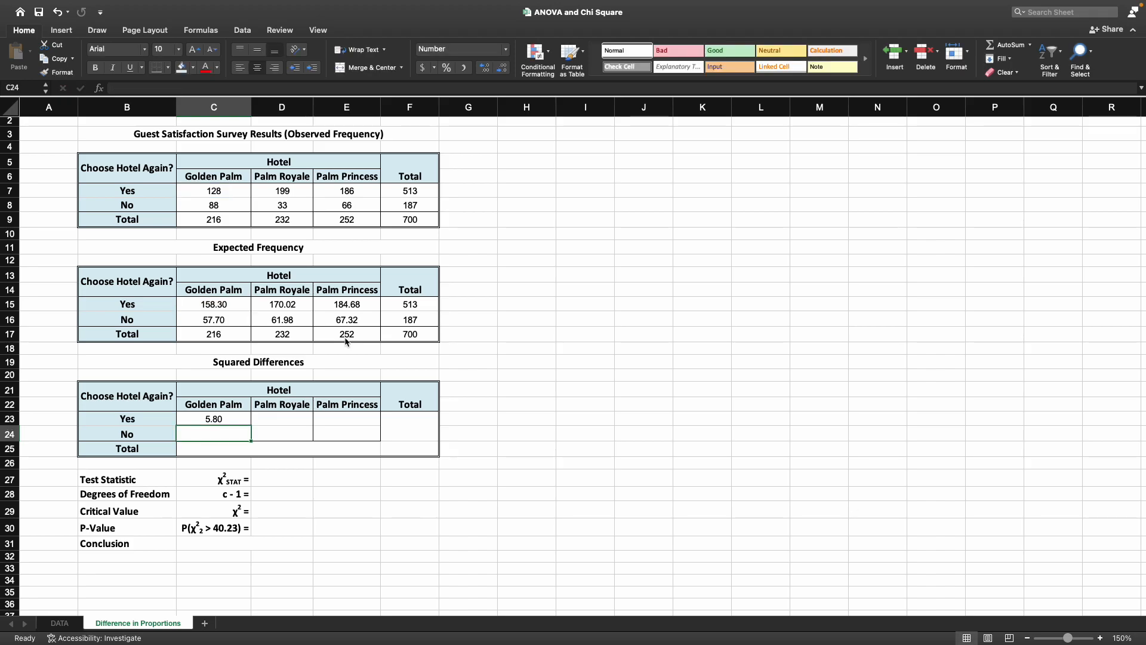
{"action": "key", "text": "Up"}
{"action": "key", "text": "F2"}
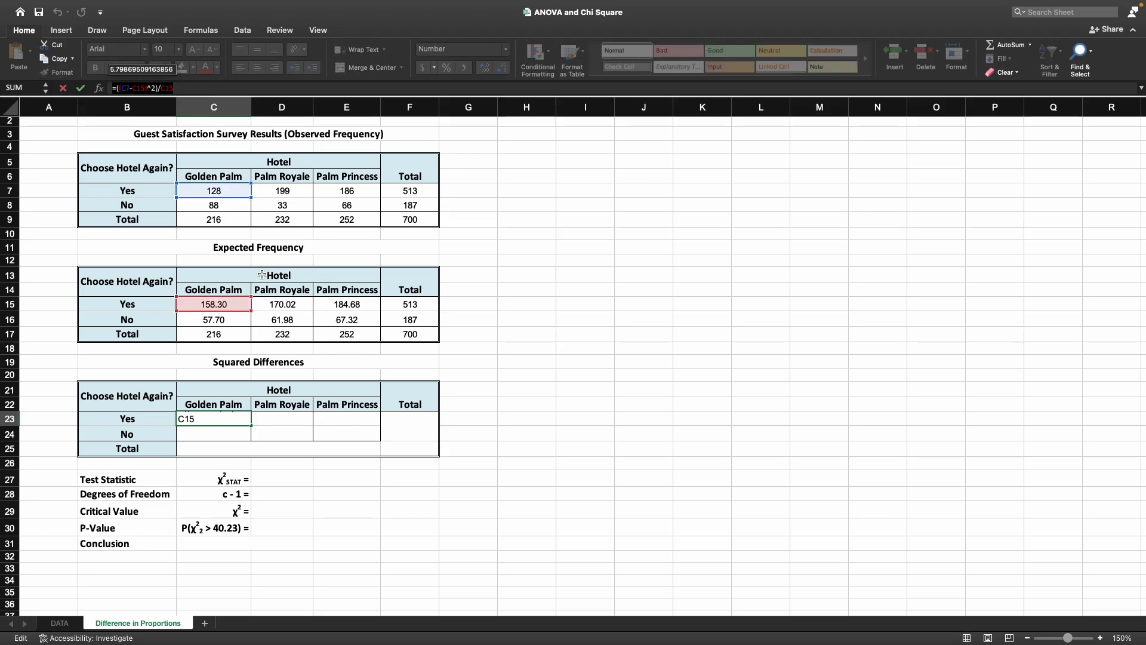
{"action": "key", "text": "Escape"}
Step: Calculate the Yes squared difference for Palm Royale in D23 with =((D7-D15)^2)/D15
{"action": "left_click", "coordinate": [285, 421]}
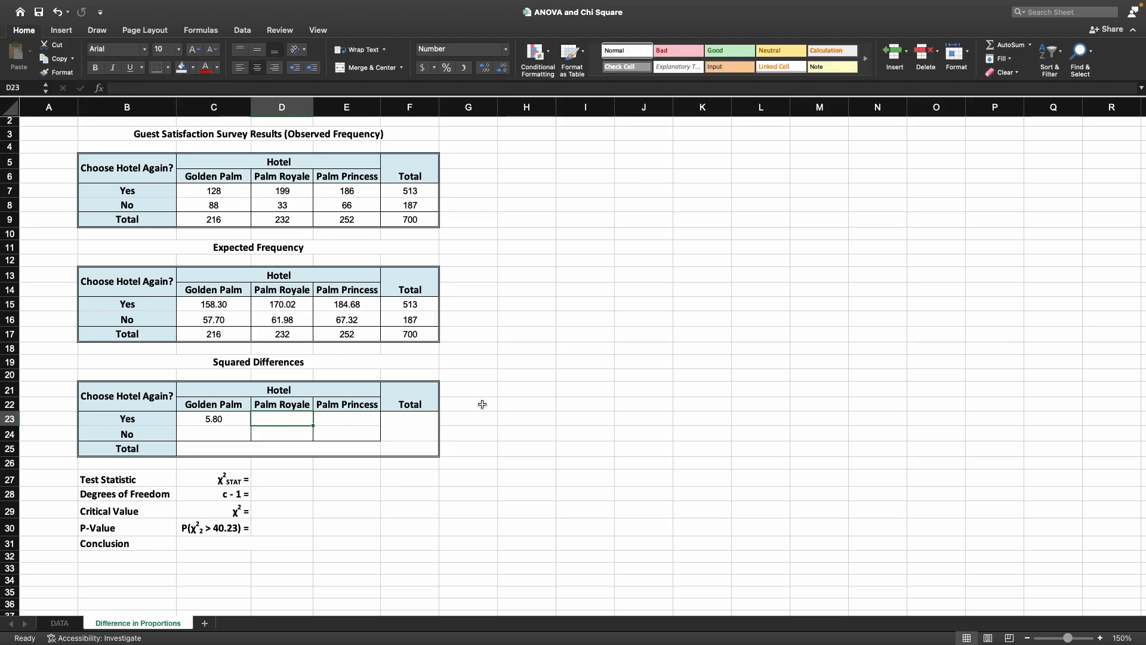
{"action": "type", "text": "="}
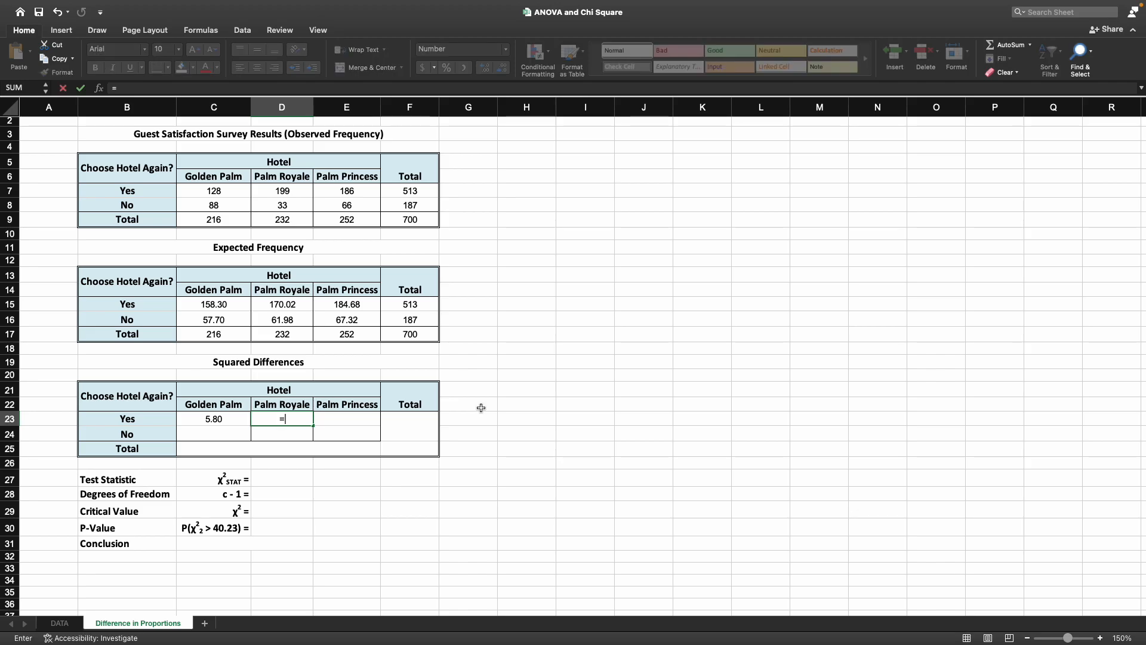
{"action": "type", "text": "(("}
{"action": "left_click", "coordinate": [297, 191]}
{"action": "type", "text": "-"}
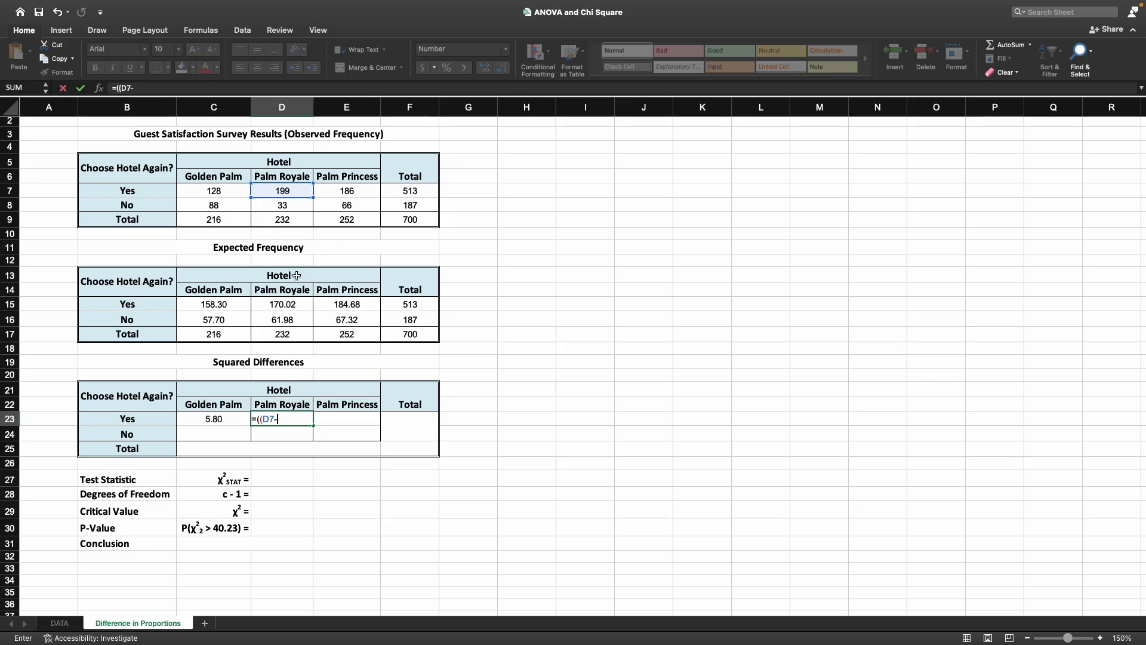
{"action": "left_click", "coordinate": [300, 303]}
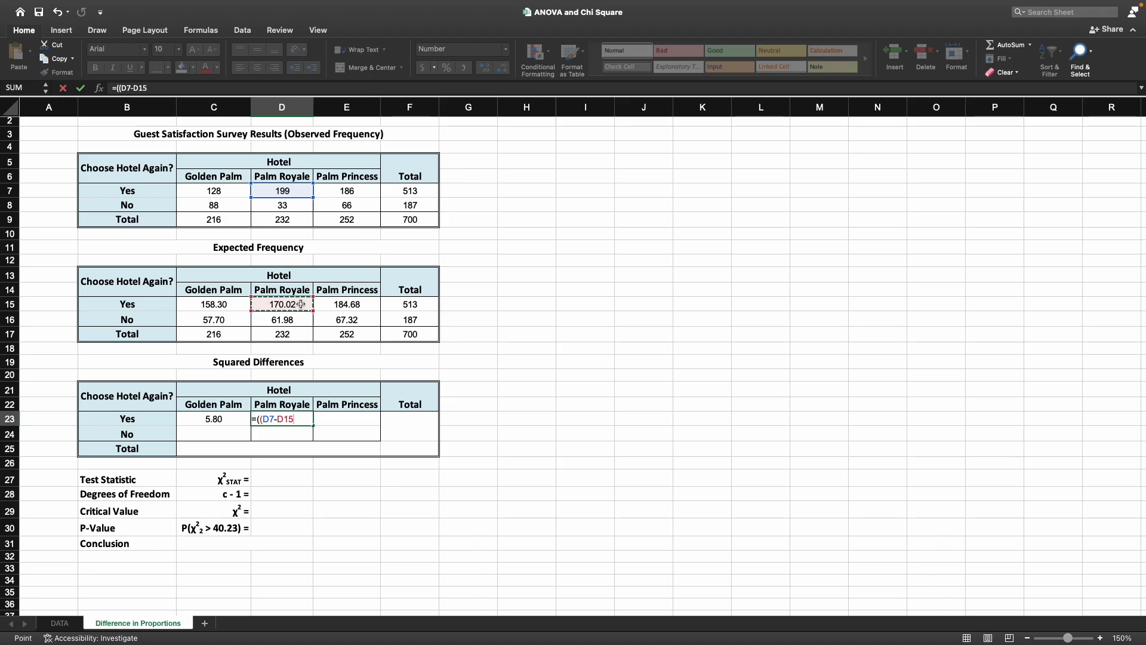
{"action": "type", "text": ")^2)/"}
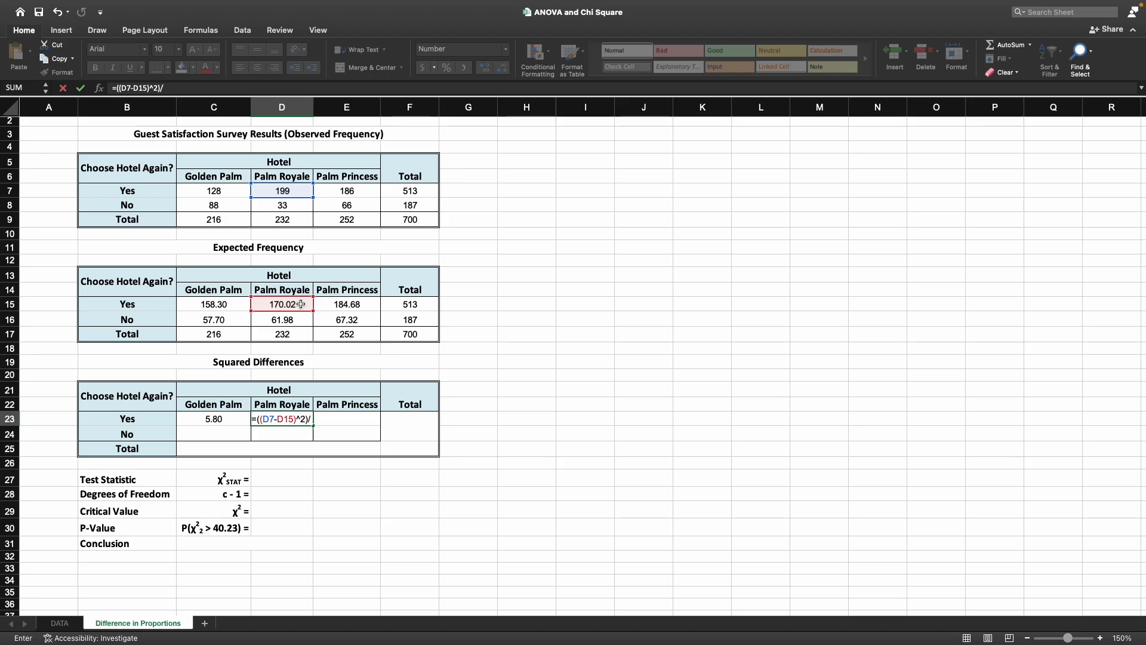
{"action": "left_click", "coordinate": [300, 304]}
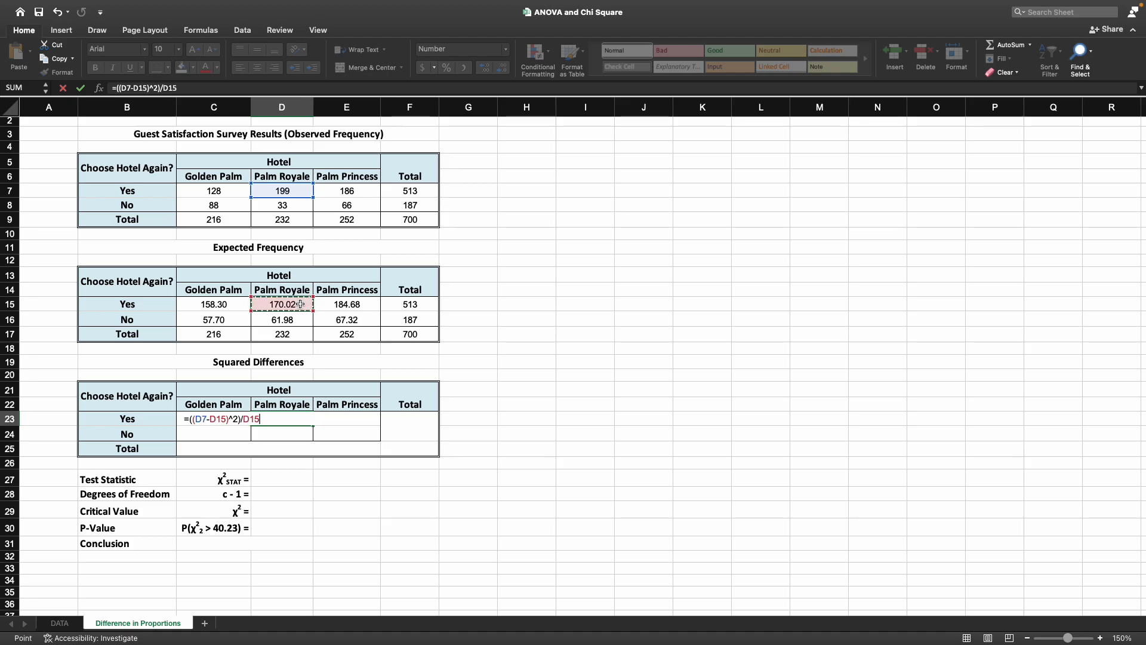
{"action": "key", "text": "ctrl+Return"}
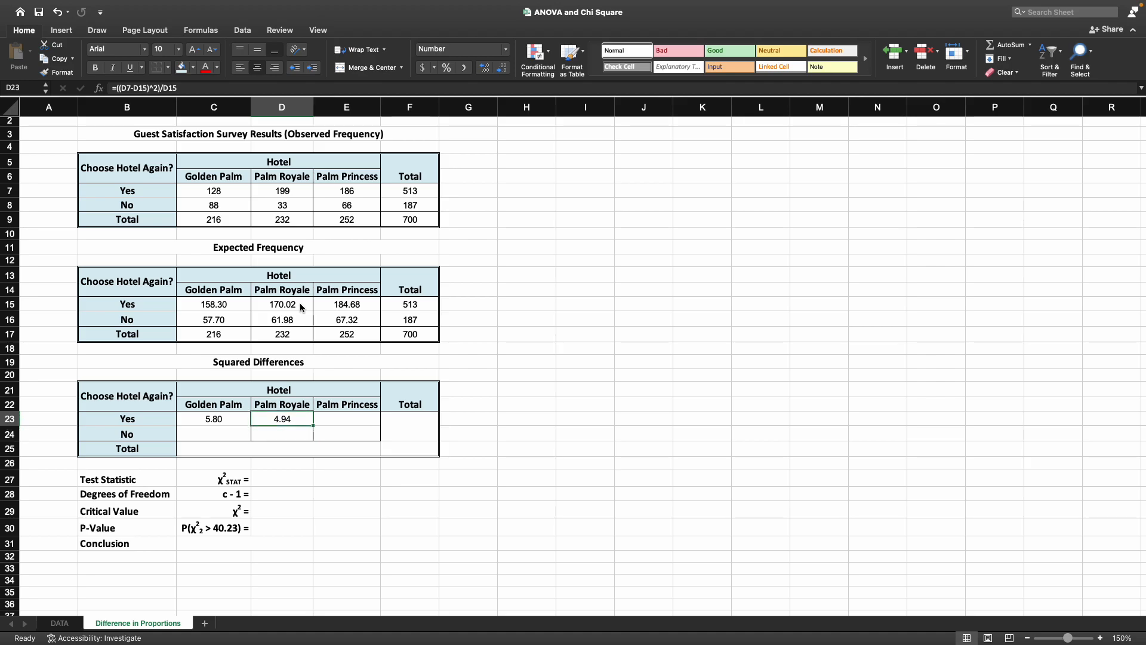
Step: Calculate the Yes squared difference for Palm Princess in E23 with =((E7-E15)^2)/E15
{"action": "key", "text": "Right"}
{"action": "type", "text": "=(("}
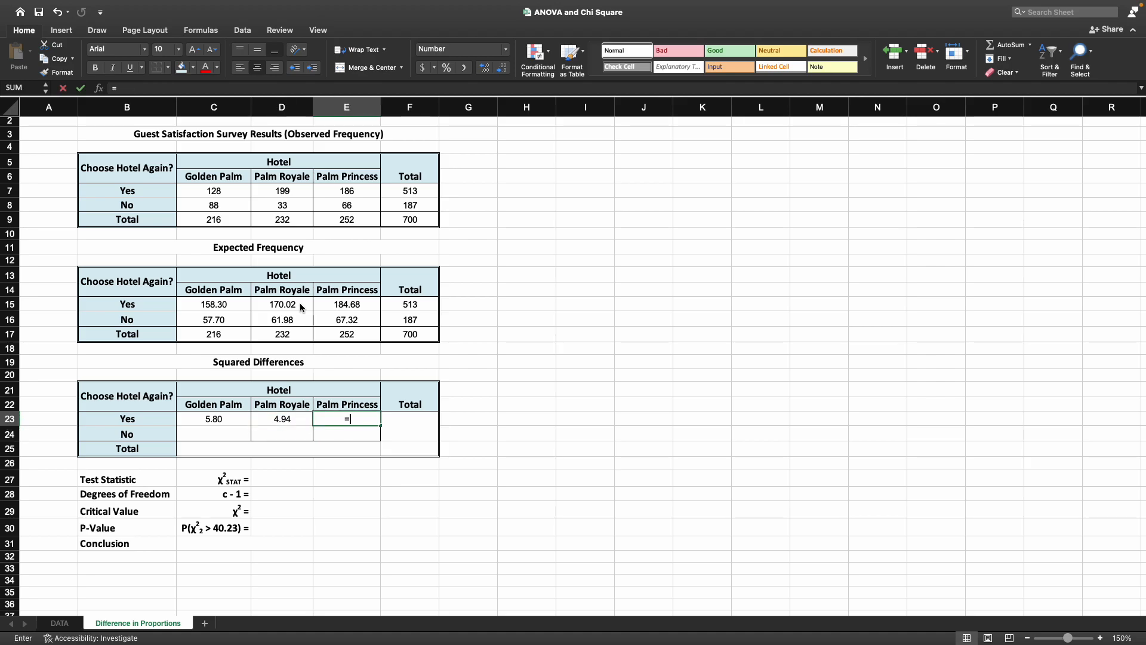
{"action": "left_click", "coordinate": [325, 194]}
{"action": "type", "text": "-"}
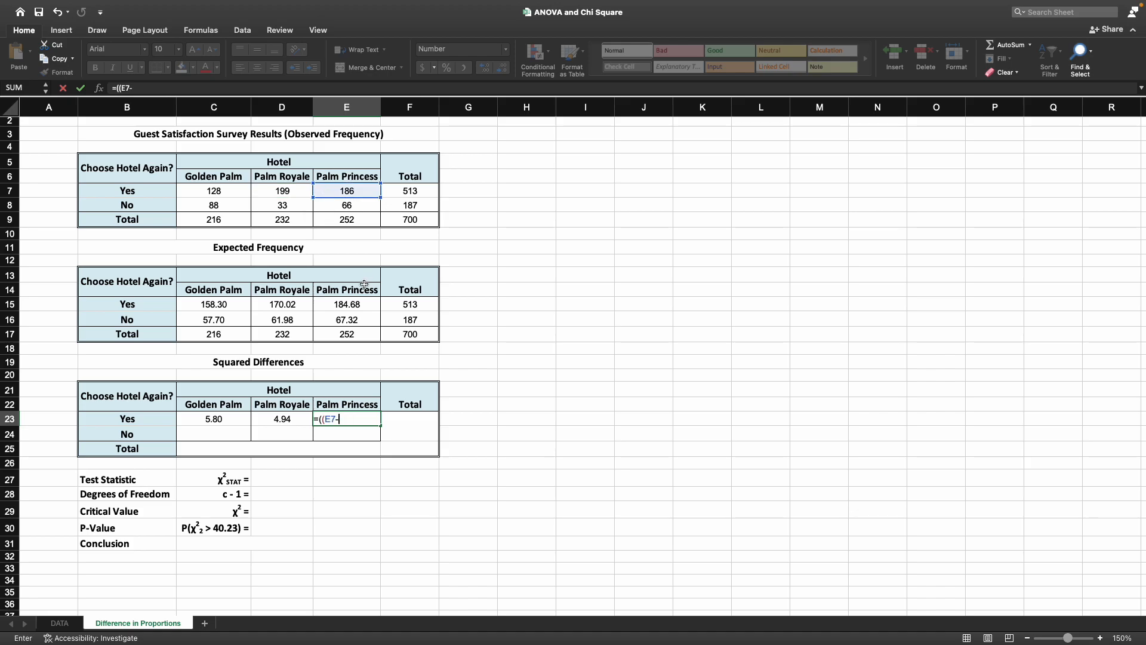
{"action": "left_click", "coordinate": [356, 305]}
{"action": "type", "text": ")"}
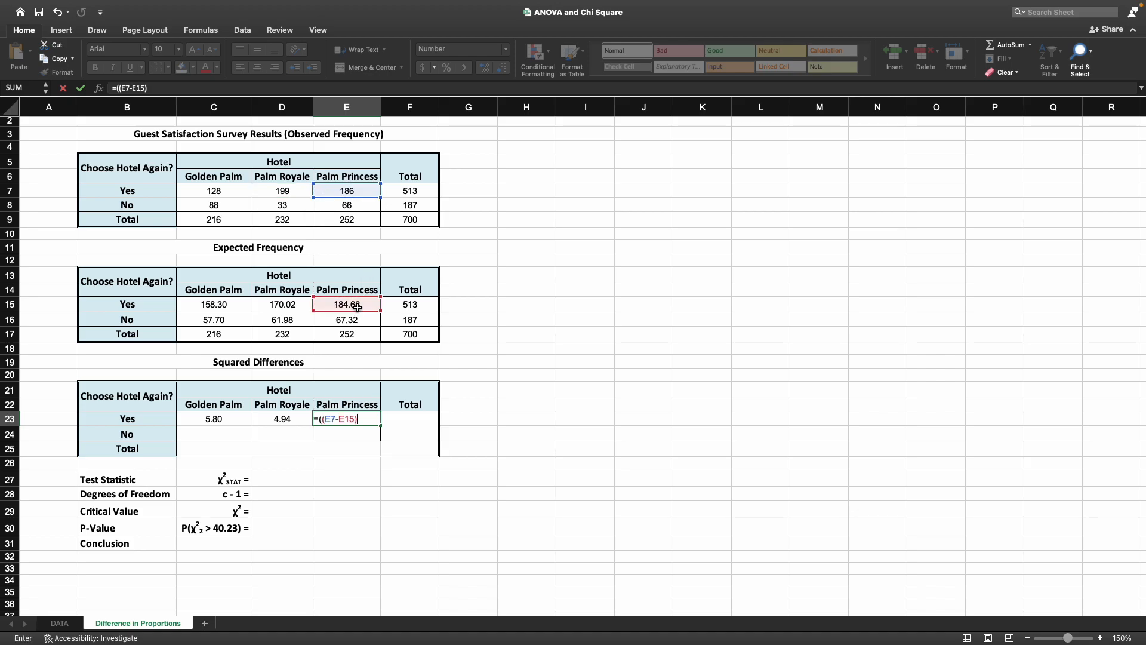
{"action": "type", "text": "^2)/"}
{"action": "left_click", "coordinate": [356, 305]}
{"action": "key", "text": "Return"}
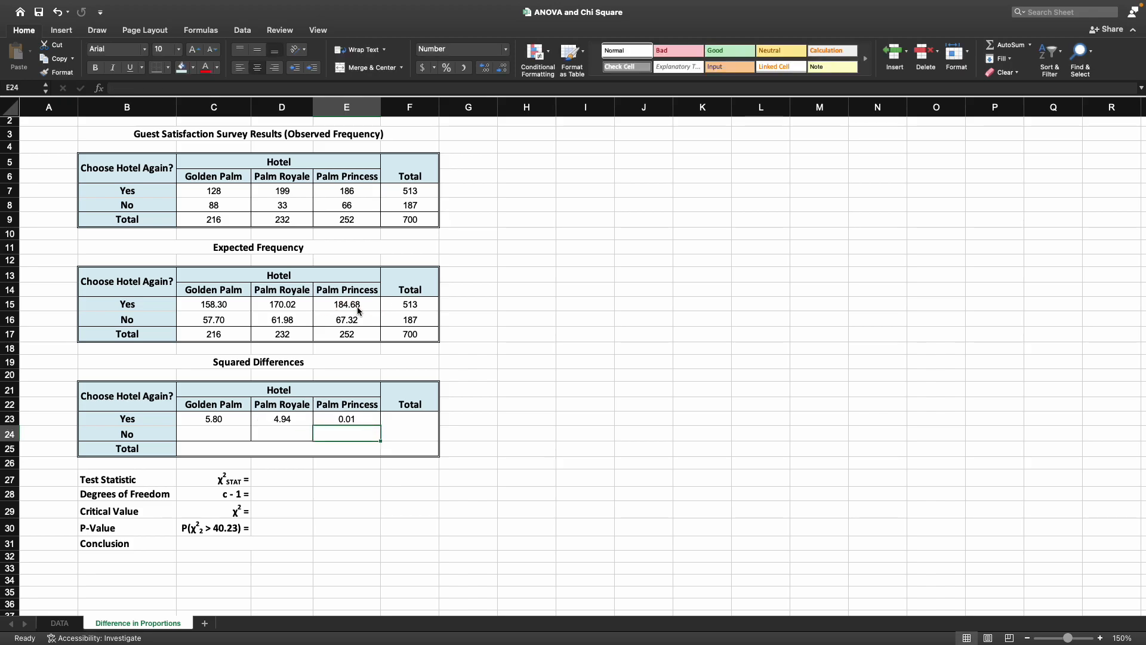
Step: Calculate the No squared difference for Golden Palm in C24 with =((C8-C16)^2)/C16
{"action": "key", "text": "Left"}
{"action": "key", "text": "Left"}
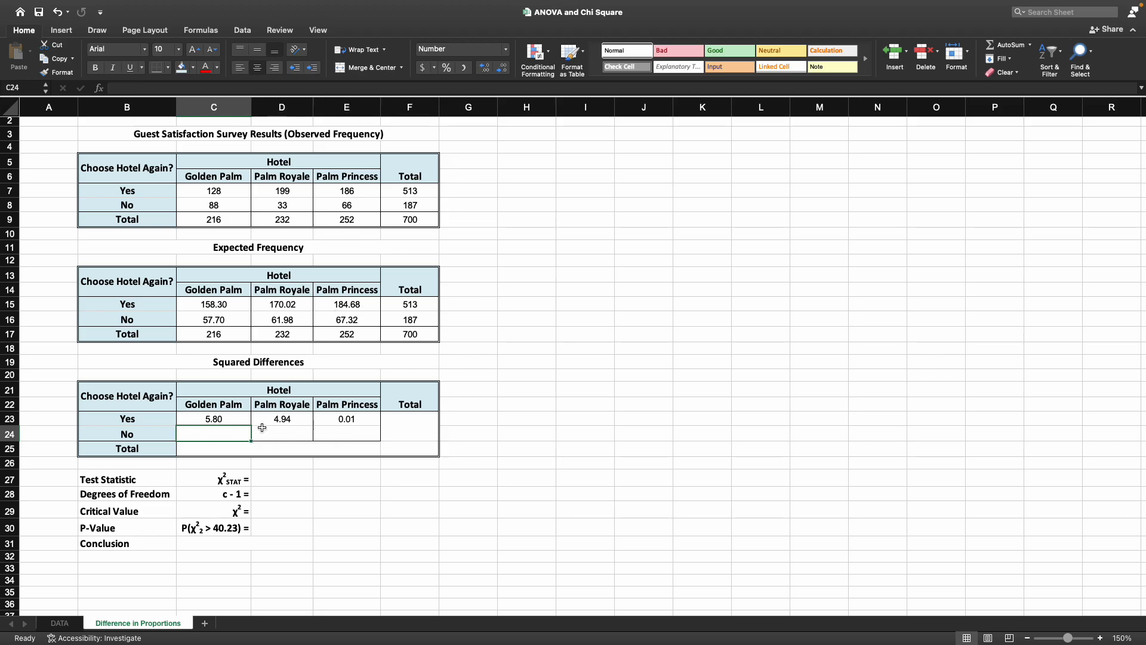
{"action": "type", "text": "=(("}
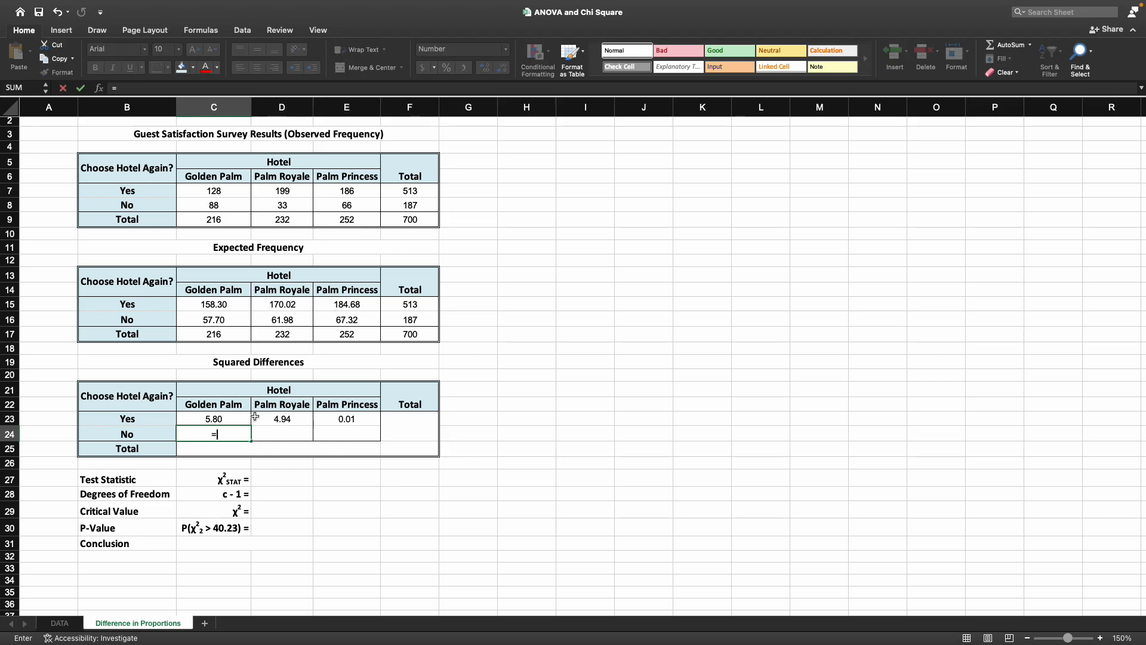
{"action": "left_click", "coordinate": [223, 203]}
{"action": "type", "text": "-"}
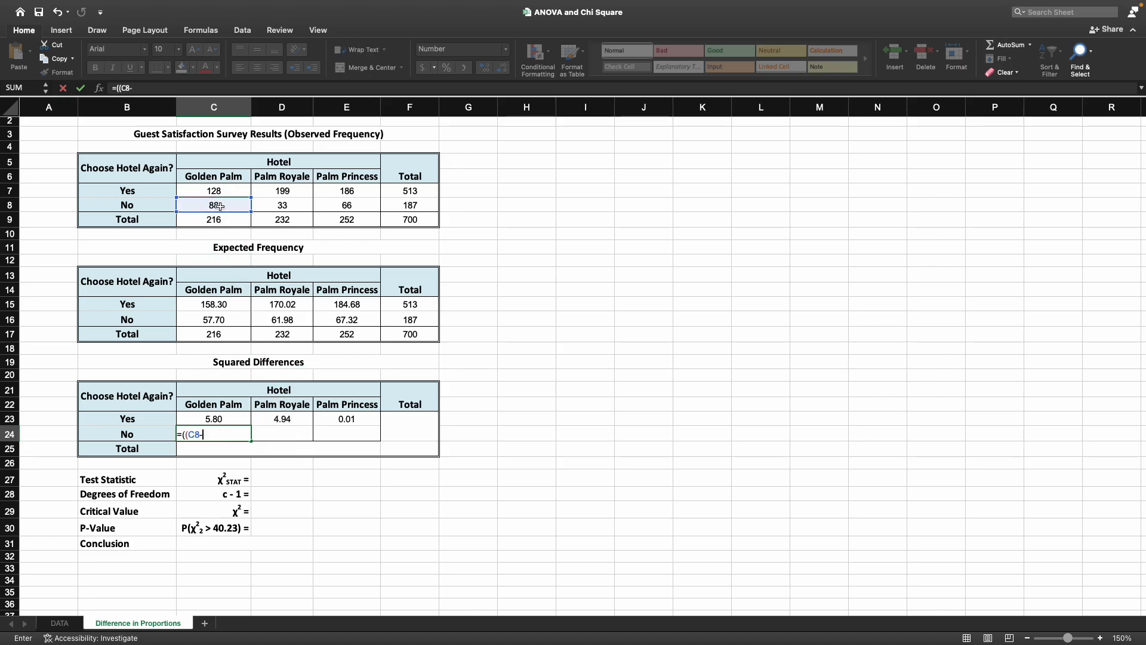
{"action": "left_click", "coordinate": [203, 320]}
{"action": "type", "text": ")^2"}
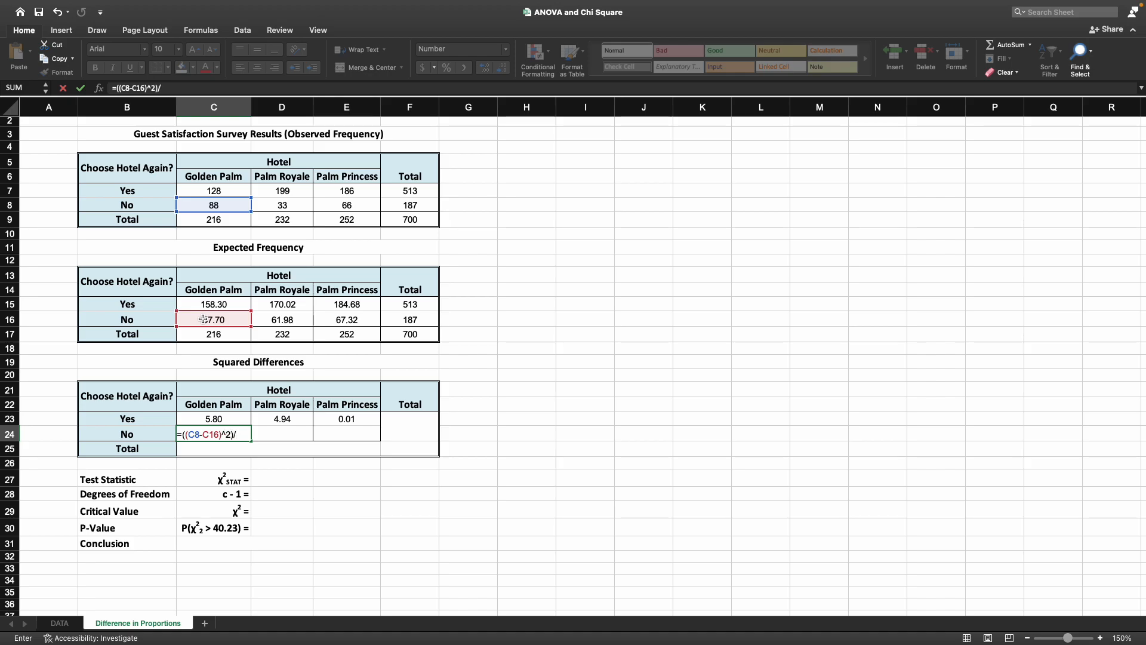
{"action": "type", "text": ")/"}
{"action": "left_click", "coordinate": [203, 320]}
{"action": "key", "text": "Tab"}
{"action": "key", "text": "Left"}
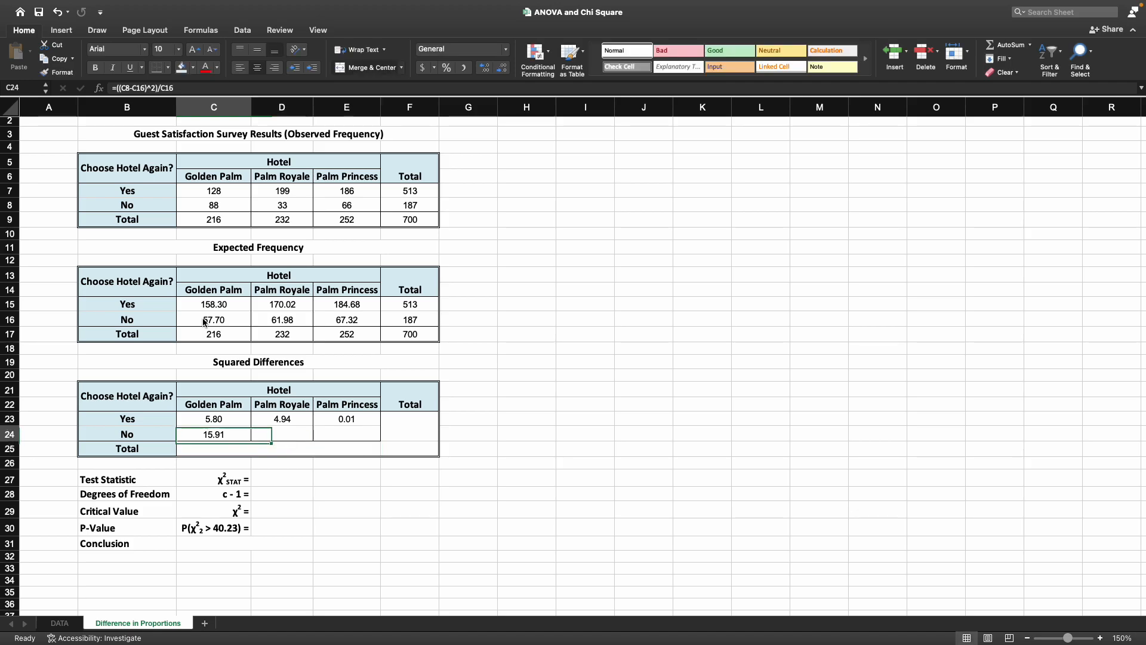
Step: Calculate the No squared difference for Palm Royale in D24 with =((D8-D16)^2)/D16
{"action": "key", "text": "Right"}
{"action": "type", "text": "=(("}
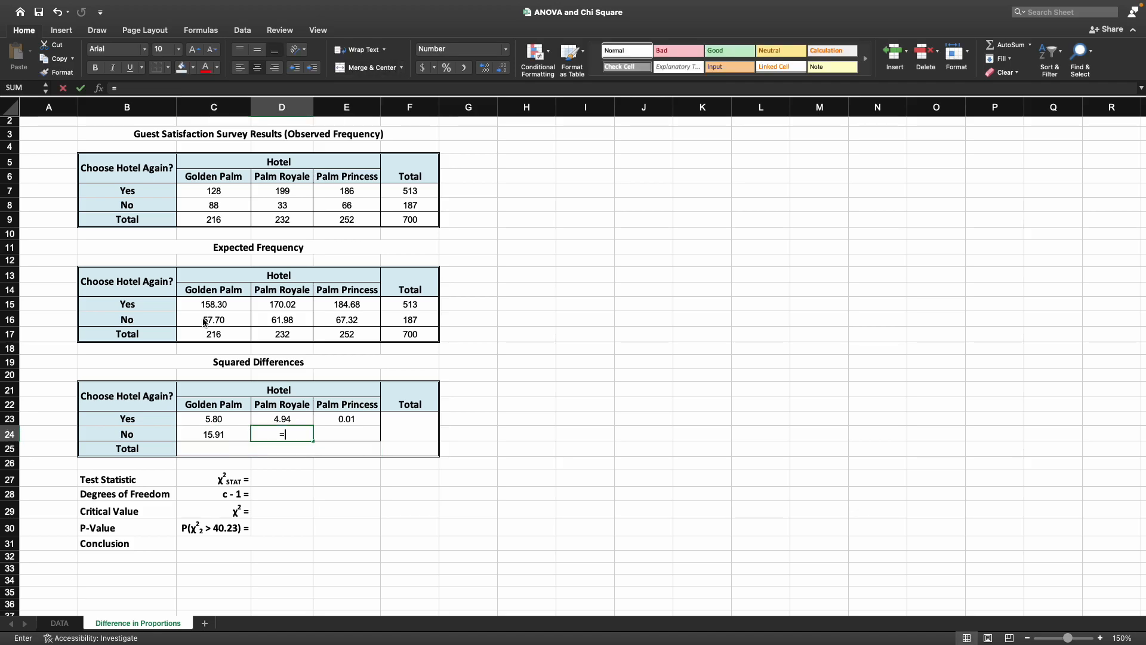
{"action": "left_click", "coordinate": [275, 205]}
{"action": "type", "text": "-"}
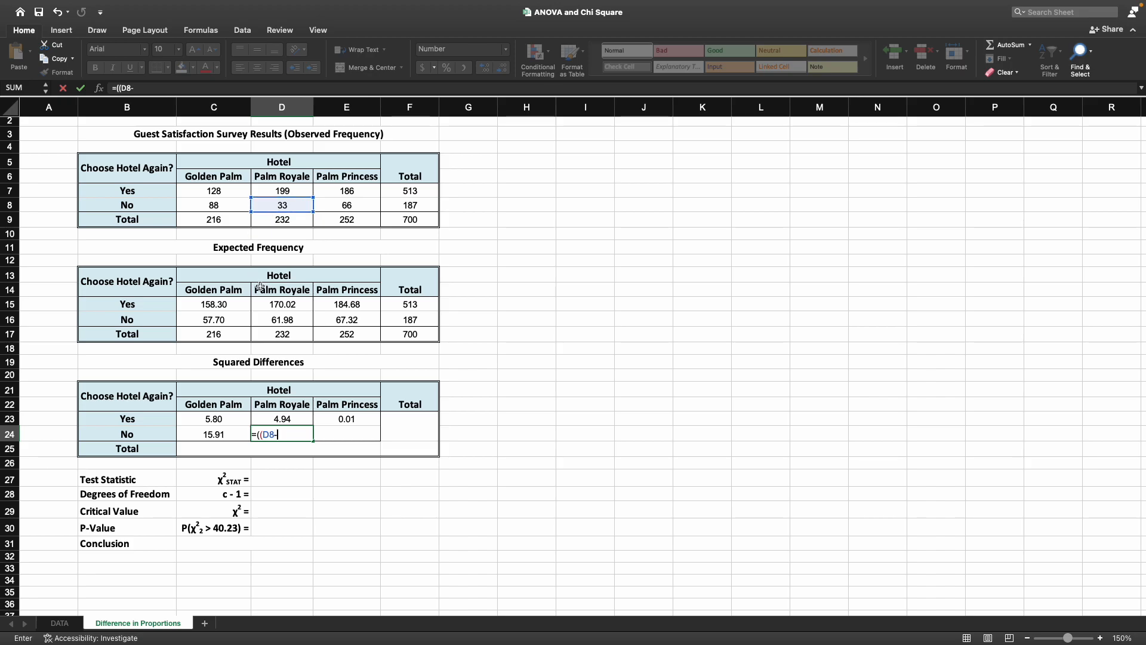
{"action": "left_click", "coordinate": [270, 319]}
{"action": "type", "text": ")^2"}
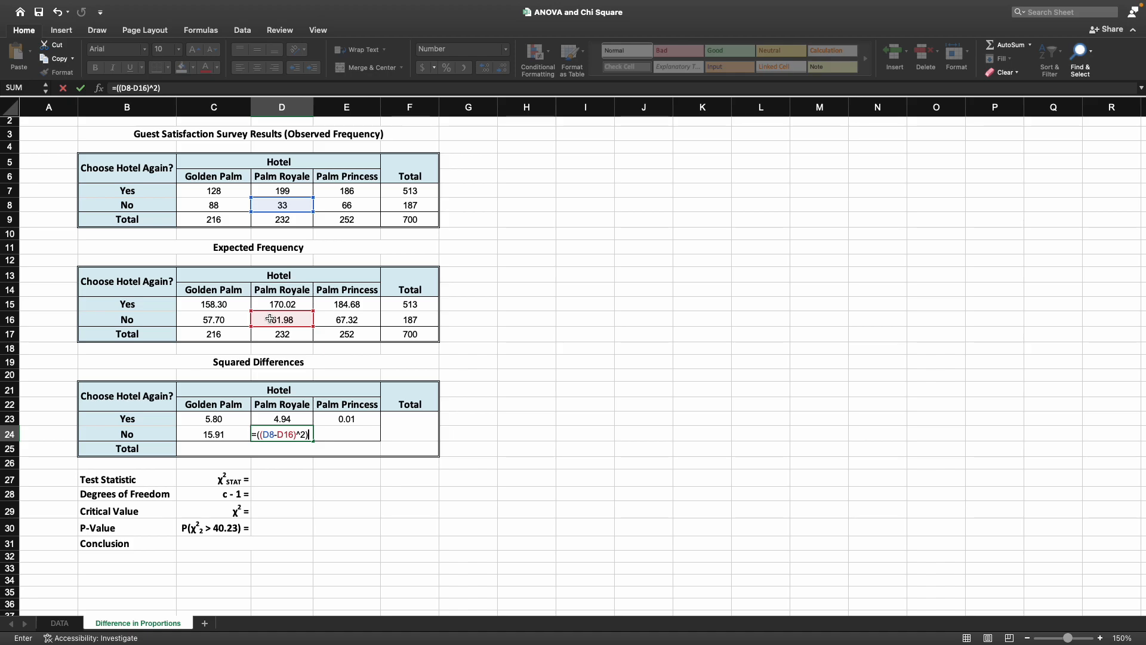
{"action": "left_click", "coordinate": [271, 318]}
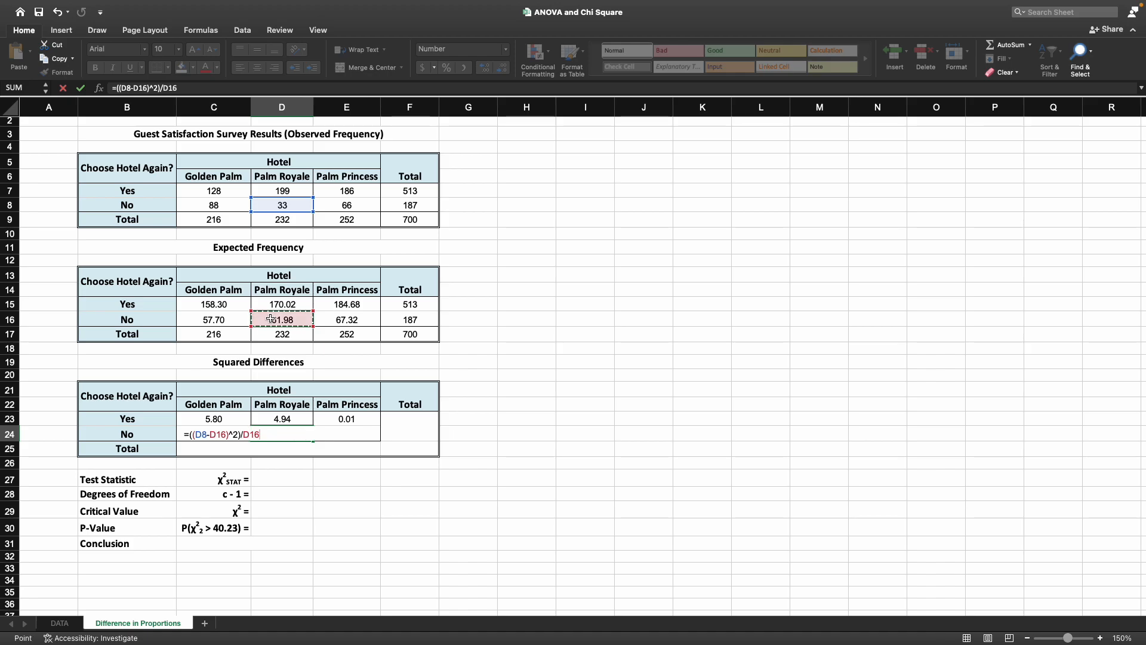
{"action": "key", "text": "Return"}
{"action": "key", "text": "Up"}
Step: Calculate the No squared difference for Palm Princess in E24 with =((E8-E16)^2)/E16
{"action": "key", "text": "Right"}
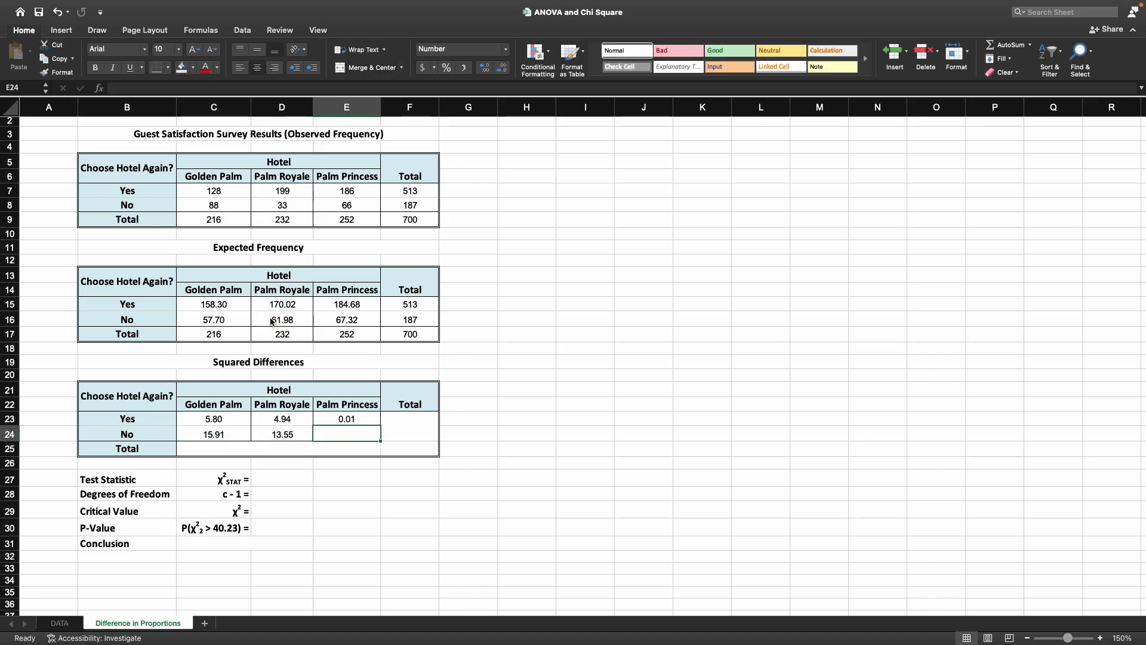
{"action": "type", "text": "=(("}
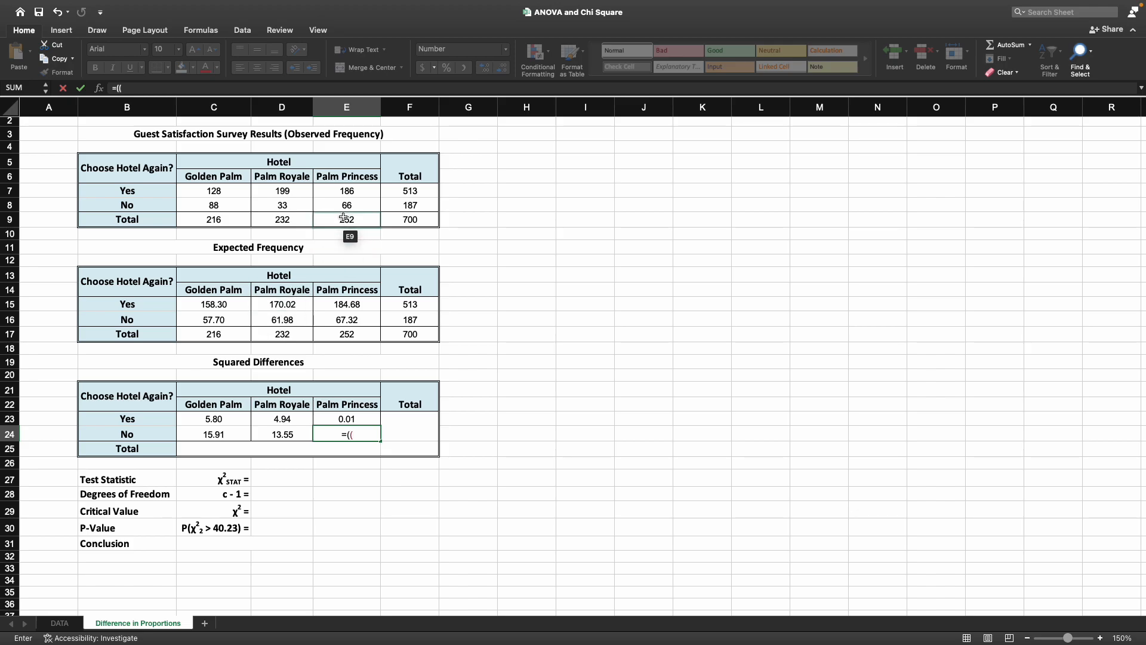
{"action": "left_click", "coordinate": [368, 207]}
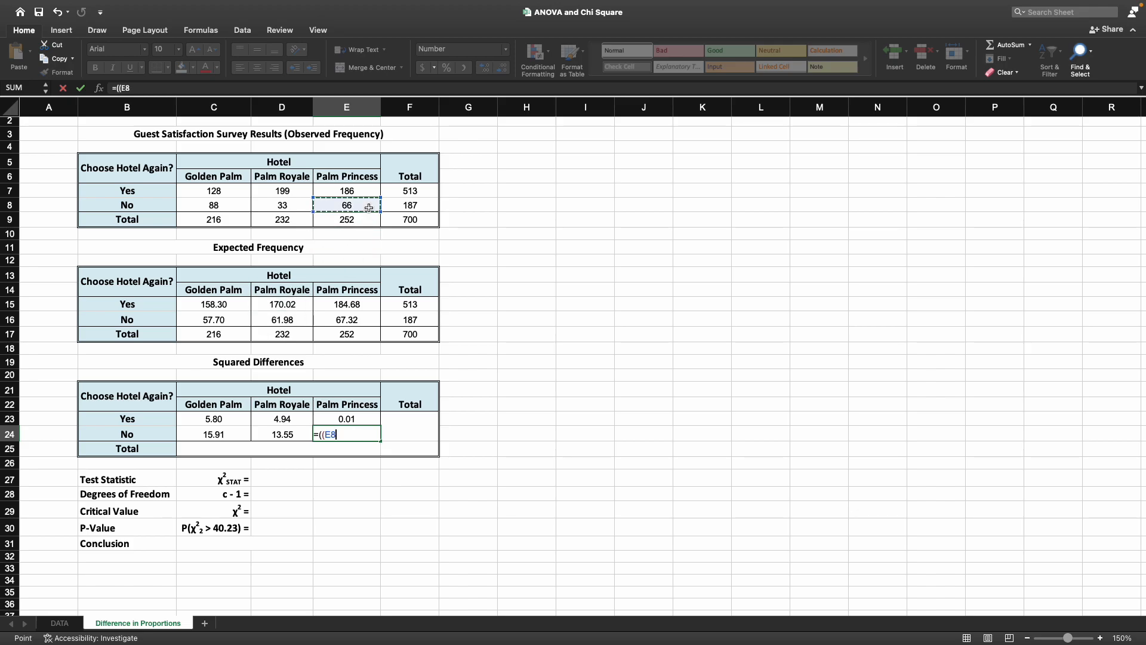
{"action": "type", "text": "-"}
{"action": "left_click", "coordinate": [364, 319]}
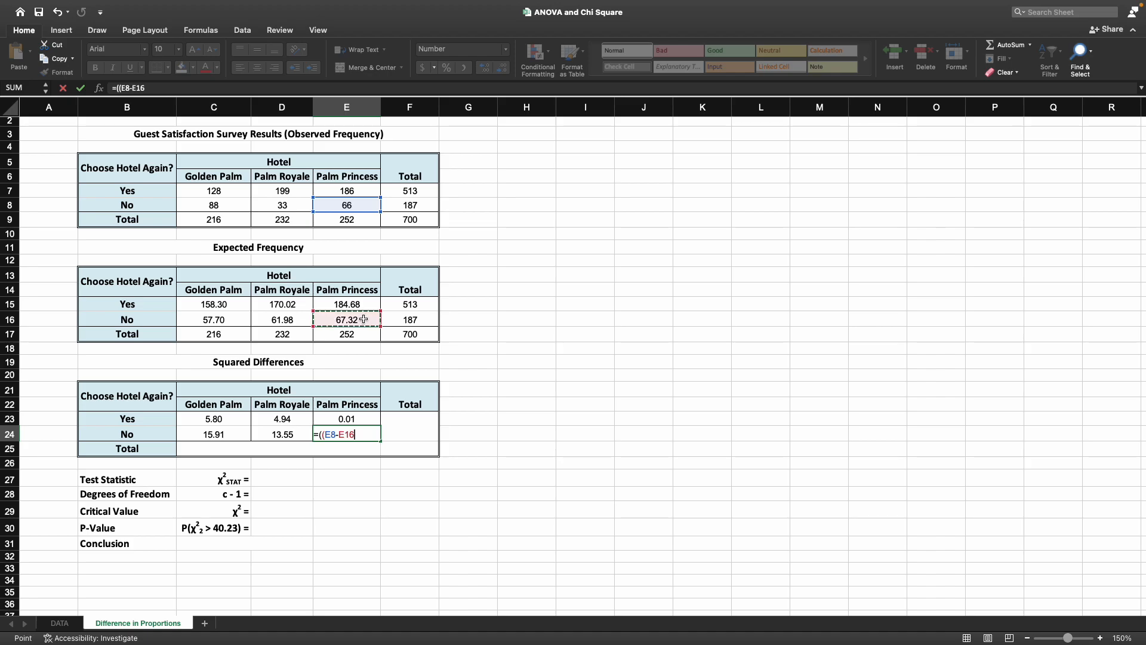
{"action": "type", "text": ")^2)/"}
{"action": "left_click", "coordinate": [363, 319]}
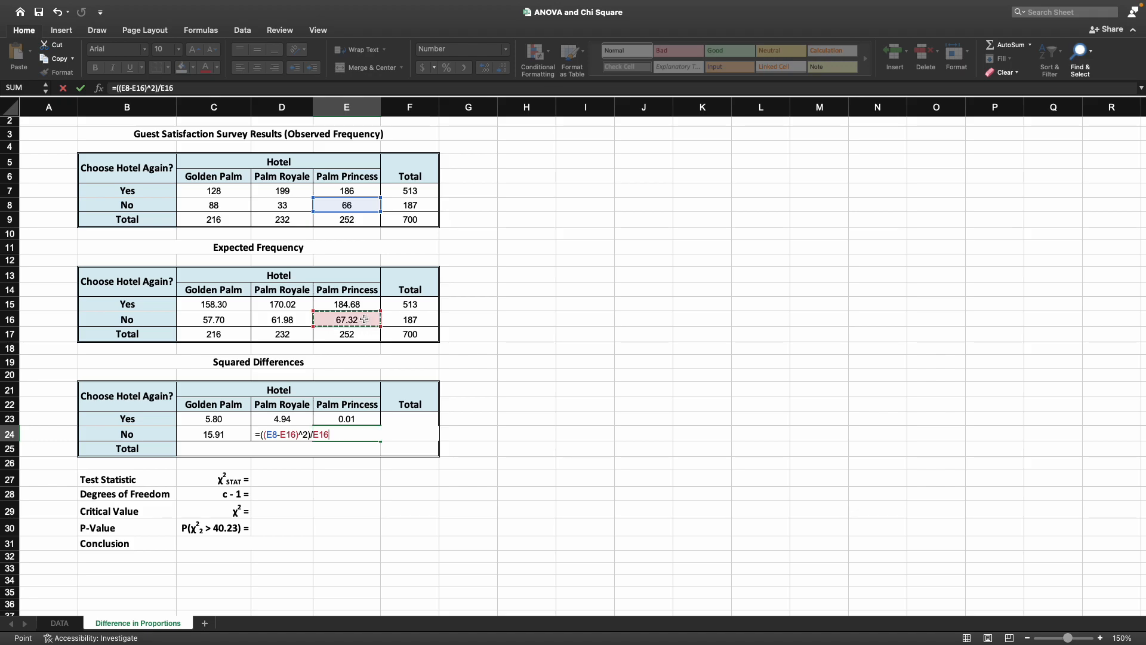
{"action": "key", "text": "Return"}
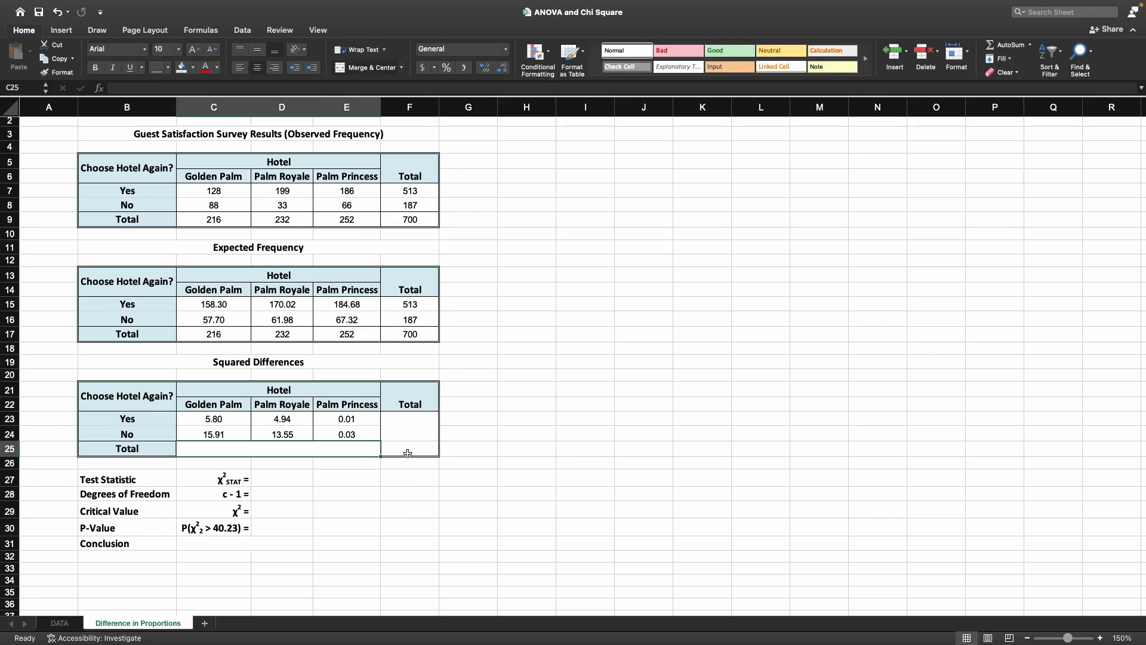
Step: Total all the squared differences in F25 with =SUM(C23:E24)
{"action": "left_click", "coordinate": [429, 450]}
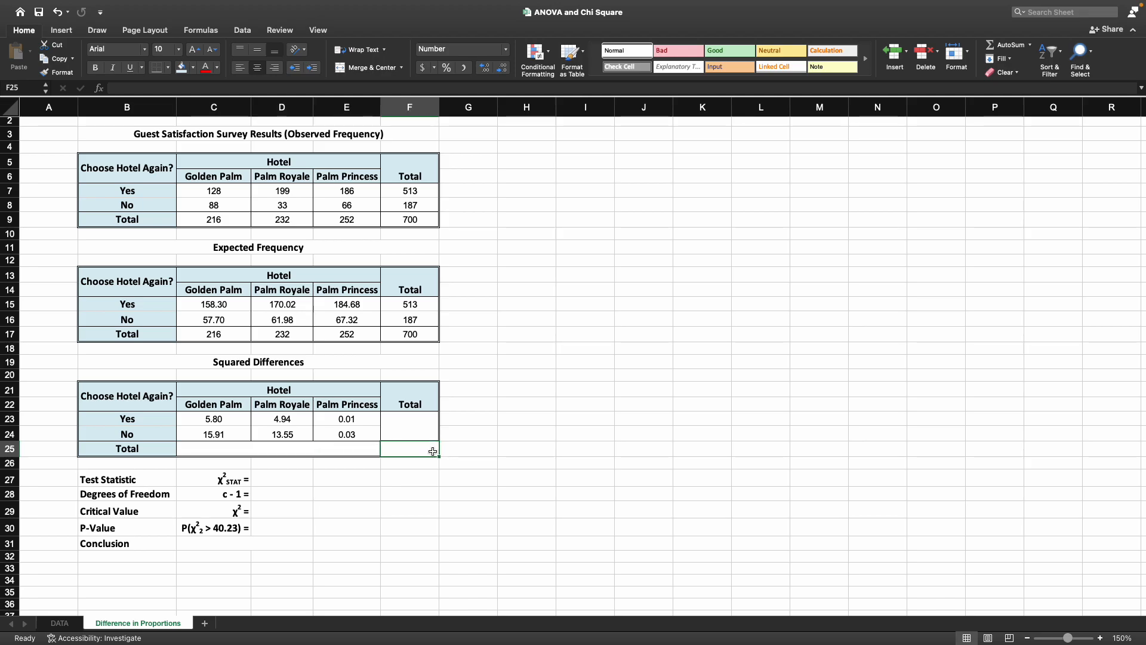
{"action": "type", "text": "=sum("}
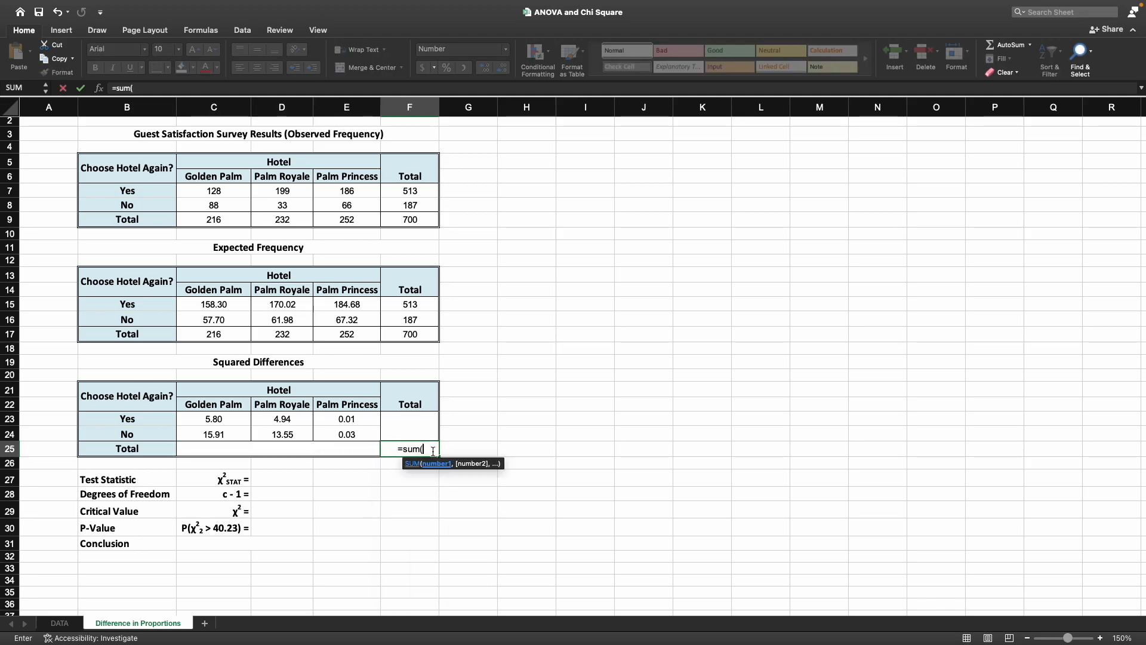
{"action": "left_click_drag", "start_coordinate": [214, 418], "coordinate": [326, 428]}
{"action": "type", "text": ")"}
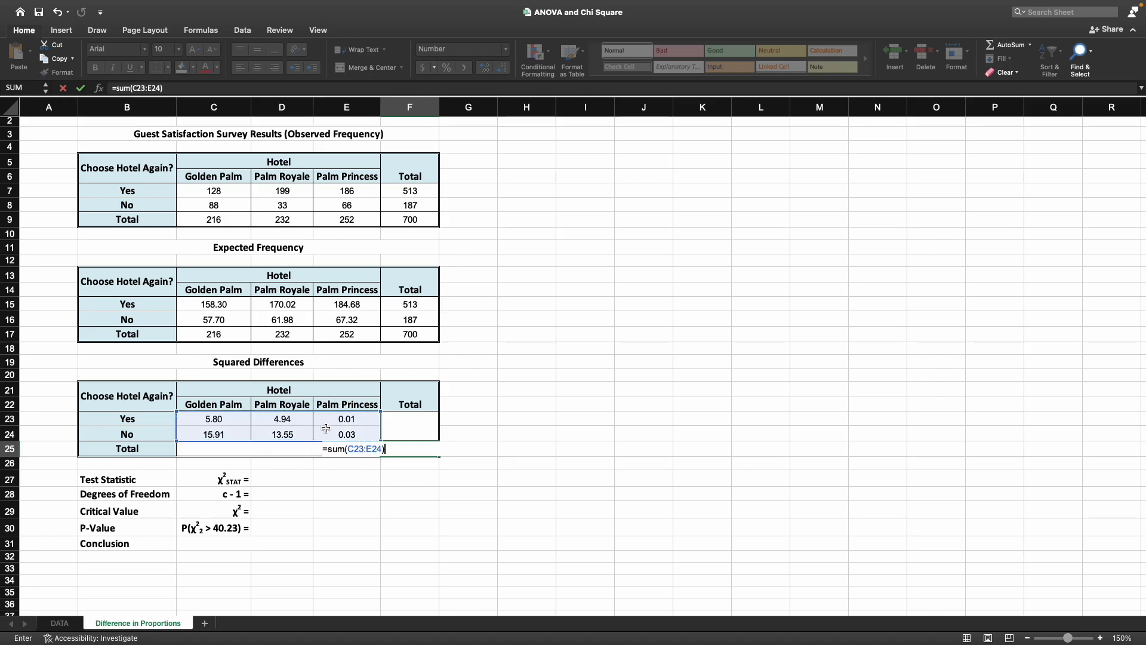
{"action": "key", "text": "Return"}
{"action": "left_click", "coordinate": [409, 472]}
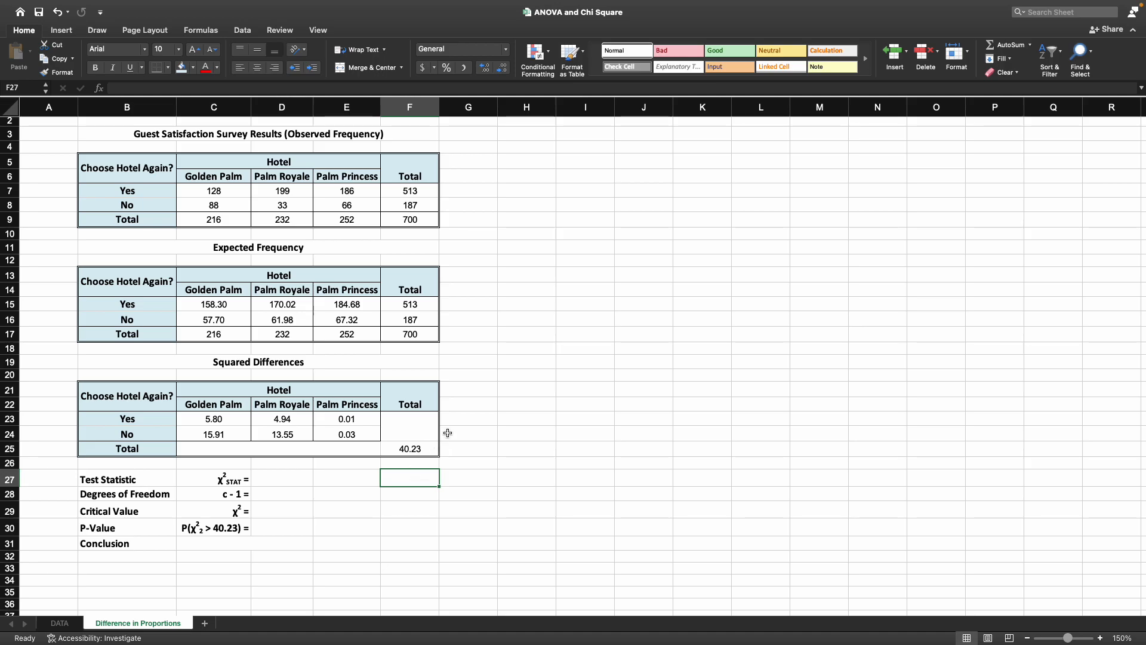
Step: Fill in the chi-square test statistic in D27 by linking it to the squared differences total in F25
{"action": "scroll", "coordinate": [344, 465], "scroll_direction": "down", "scroll_amount": 1}
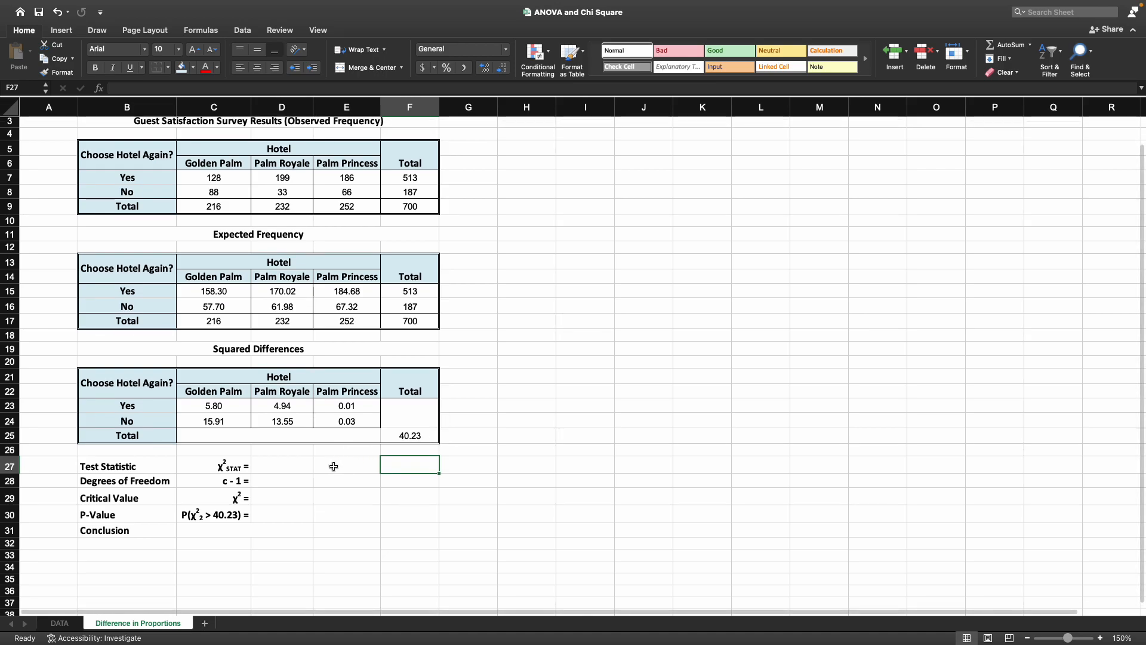
{"action": "left_click", "coordinate": [143, 466]}
{"action": "left_click", "coordinate": [203, 466]}
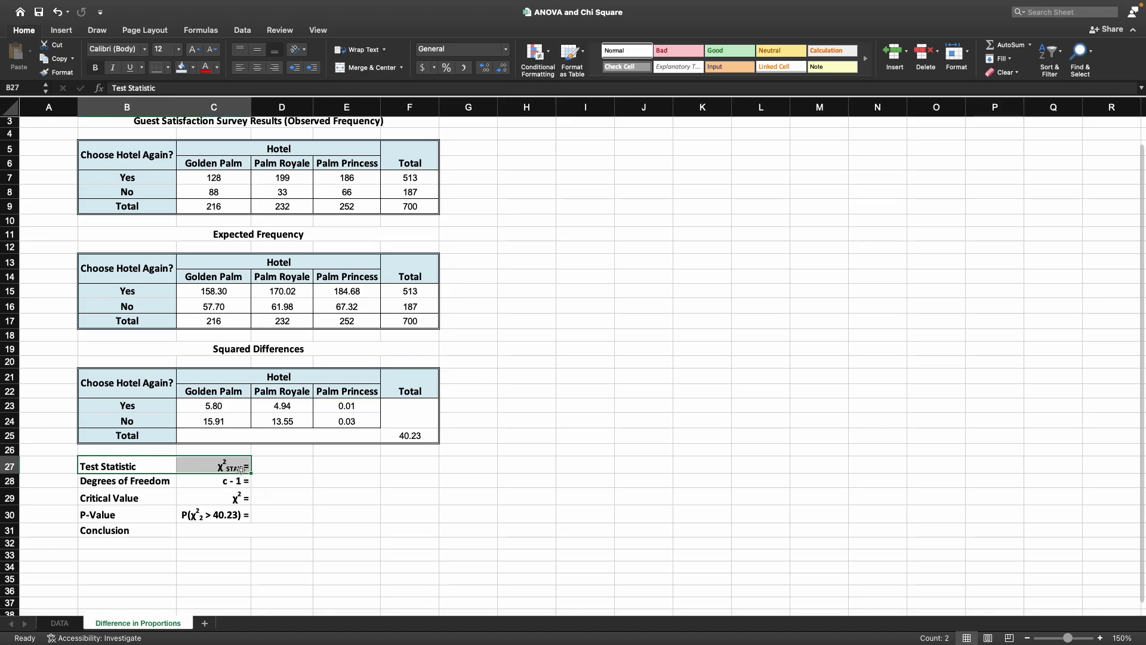
{"action": "left_click", "coordinate": [279, 465]}
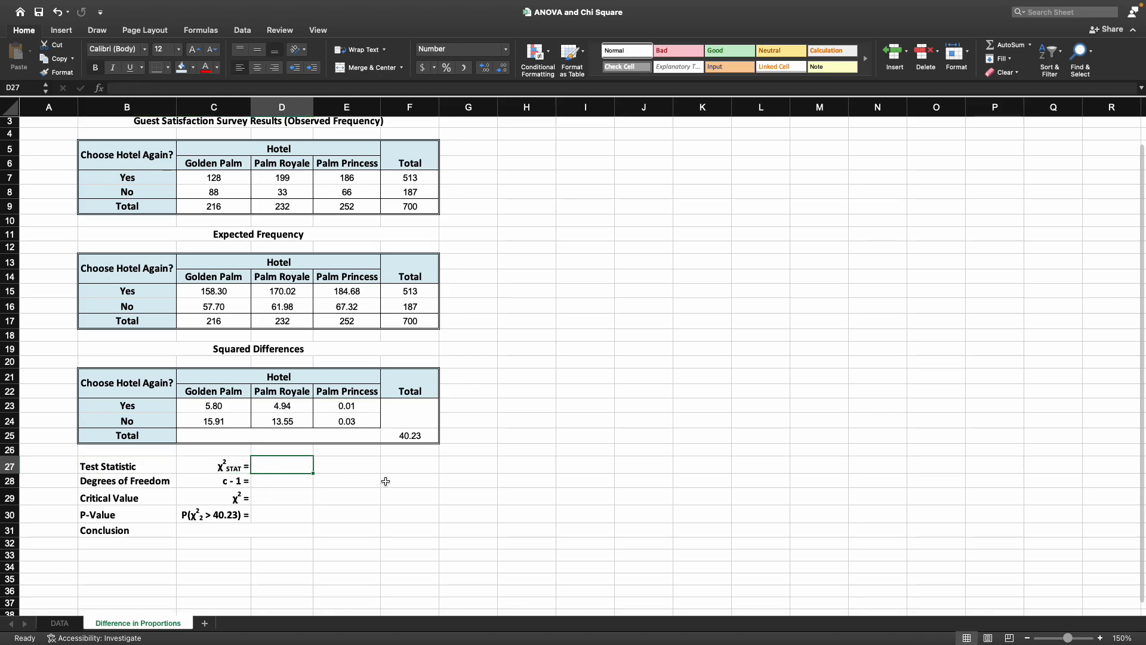
{"action": "type", "text": "="}
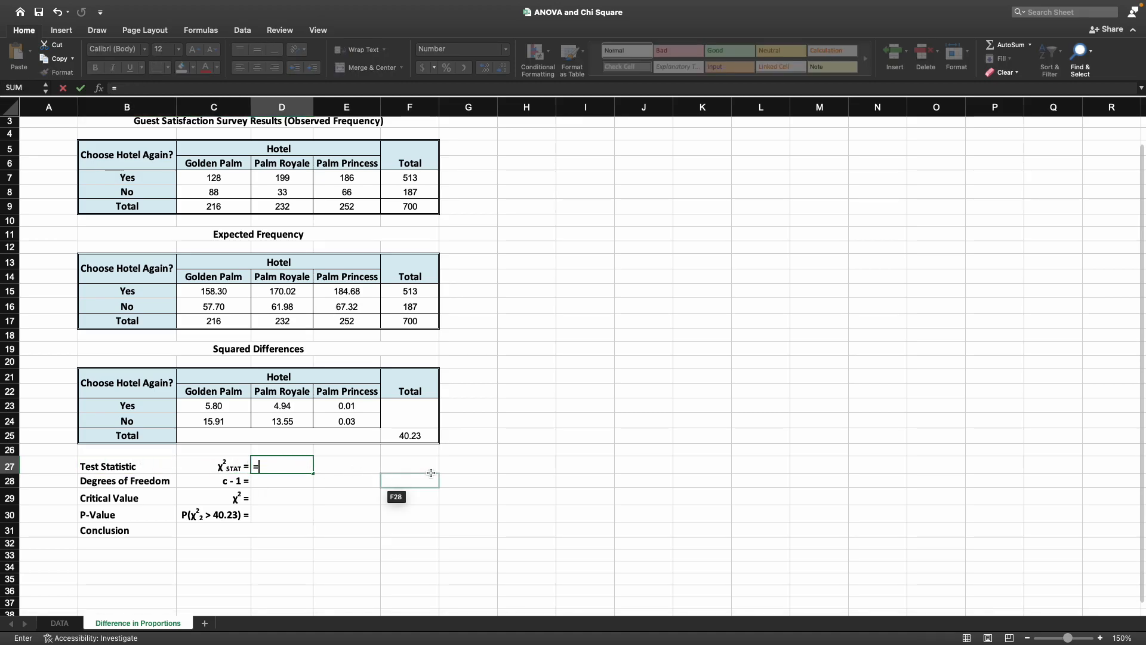
{"action": "left_click", "coordinate": [428, 435]}
{"action": "key", "text": "Return"}
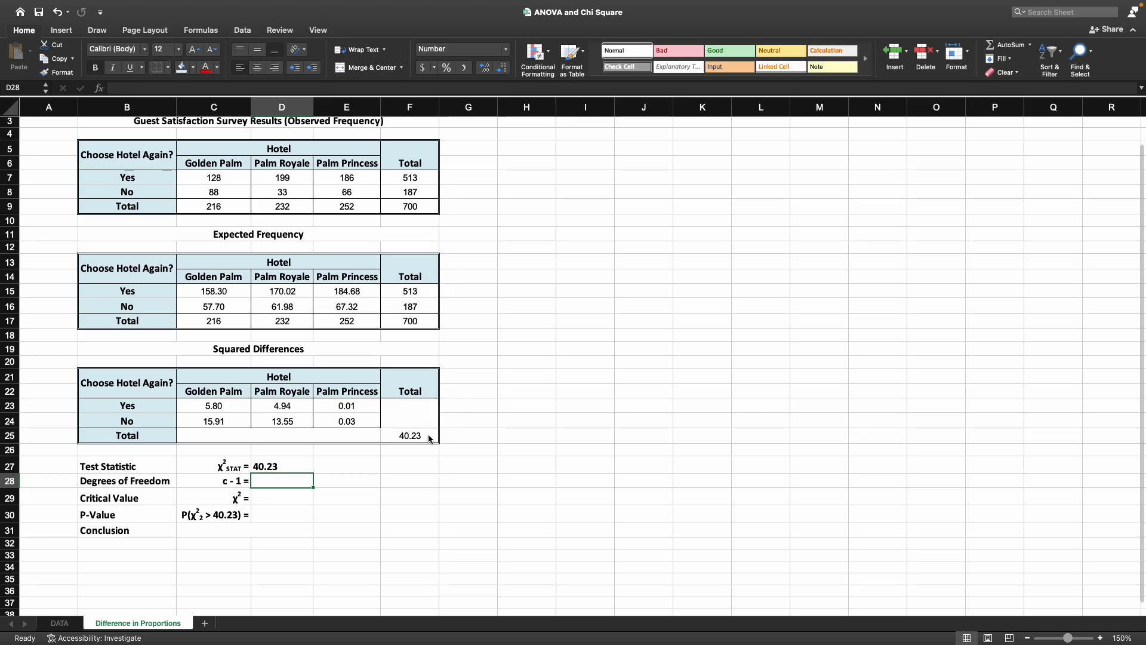
Step: Calculate the degrees of freedom in D28 with =3-1 for the three hotels
{"action": "left_click", "coordinate": [241, 164]}
{"action": "left_click_drag", "start_coordinate": [241, 164], "coordinate": [304, 163]}
{"action": "left_click", "coordinate": [289, 484]}
{"action": "type", "text": "="}
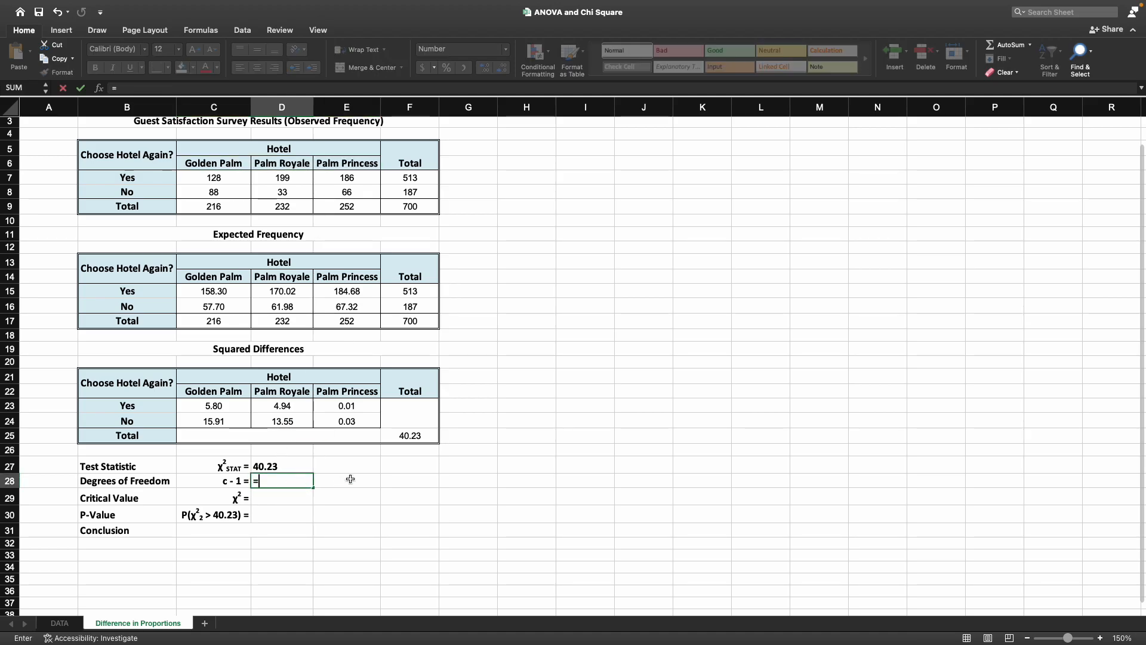
{"action": "type", "text": "3-1"}
{"action": "key", "text": "Return"}
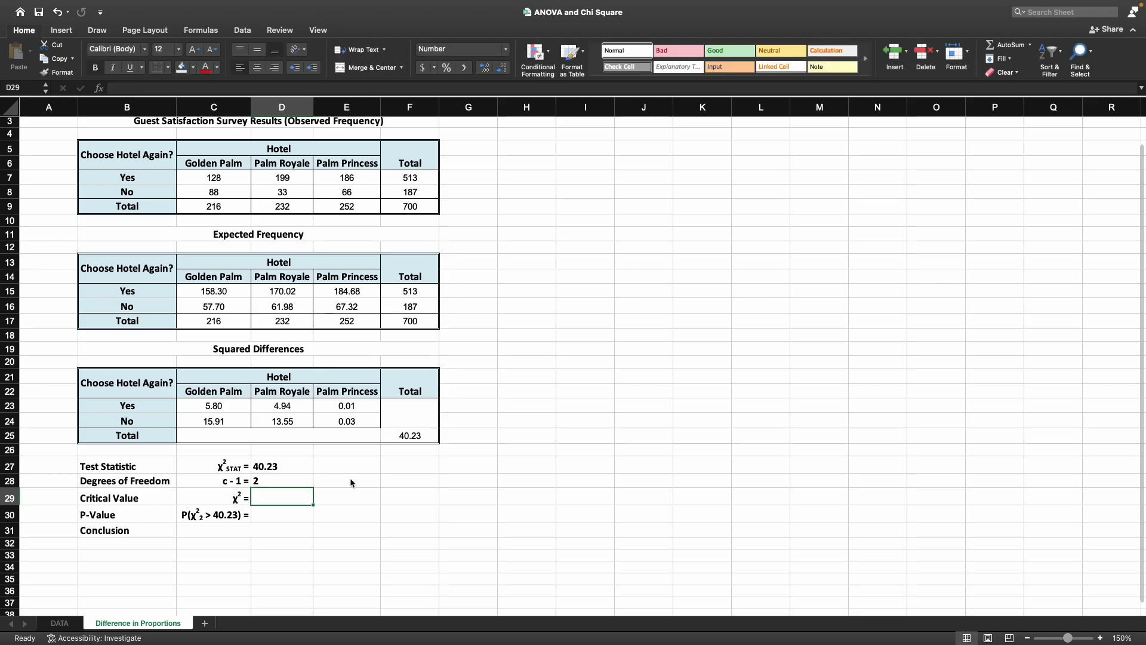
Step: Add the subscript "2, 0.05" after the chi-square symbol in the critical value label in C29
{"action": "left_click", "coordinate": [244, 495]}
{"action": "double_click", "coordinate": [245, 496]}
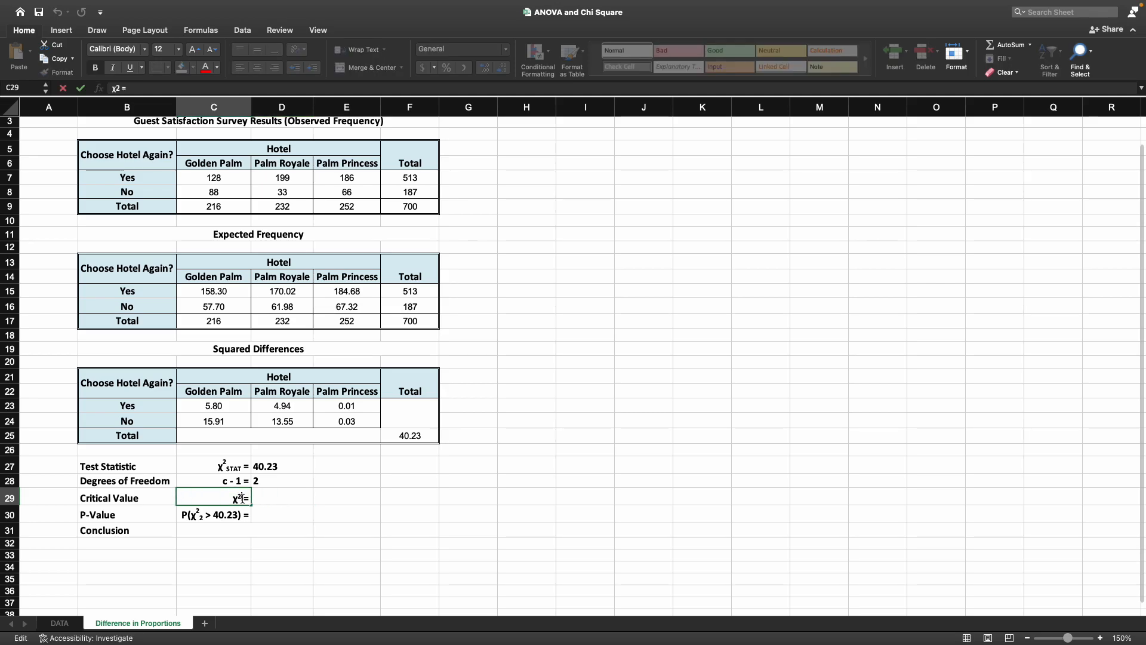
{"action": "right_click", "coordinate": [242, 496]}
{"action": "left_click", "coordinate": [292, 583]}
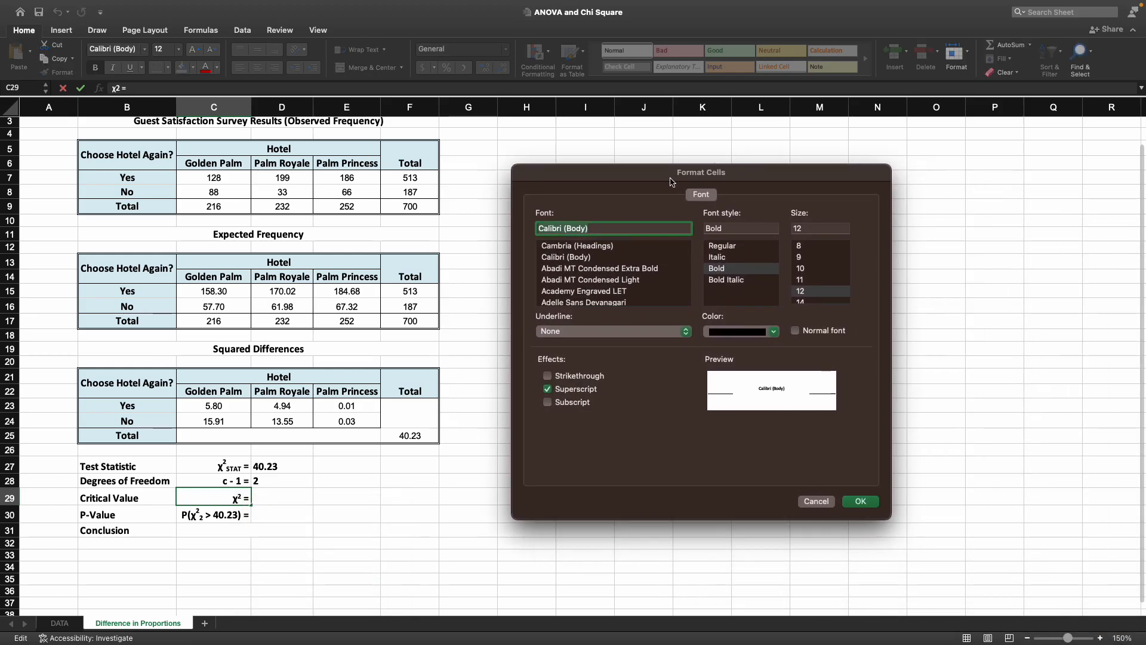
{"action": "left_click", "coordinate": [546, 402]}
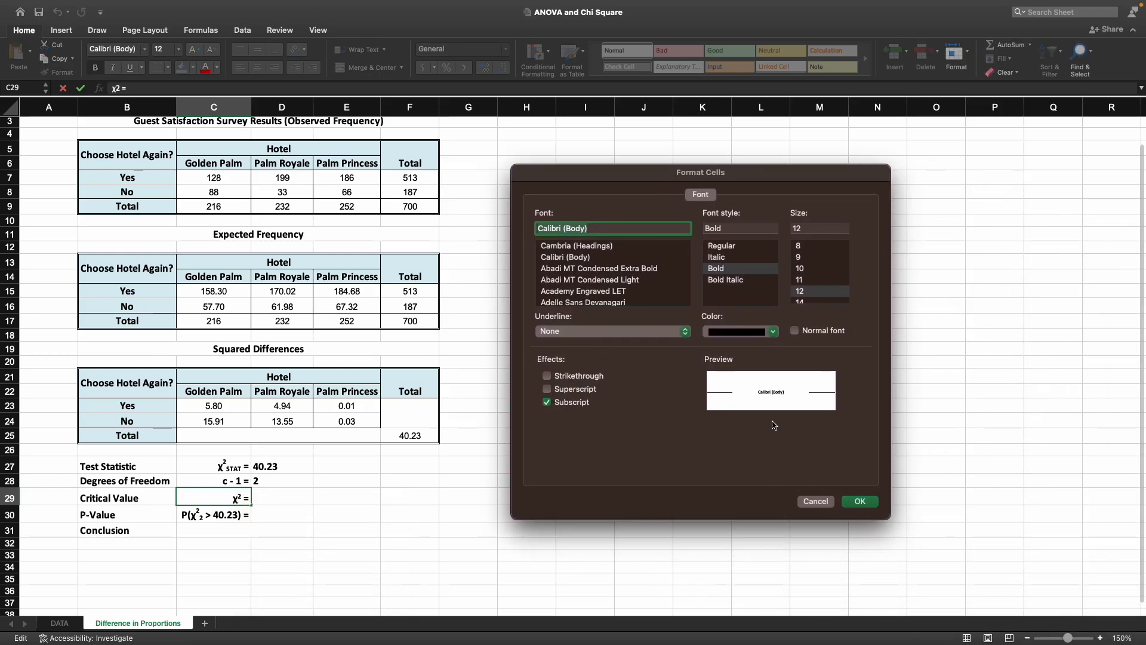
{"action": "left_click", "coordinate": [865, 501]}
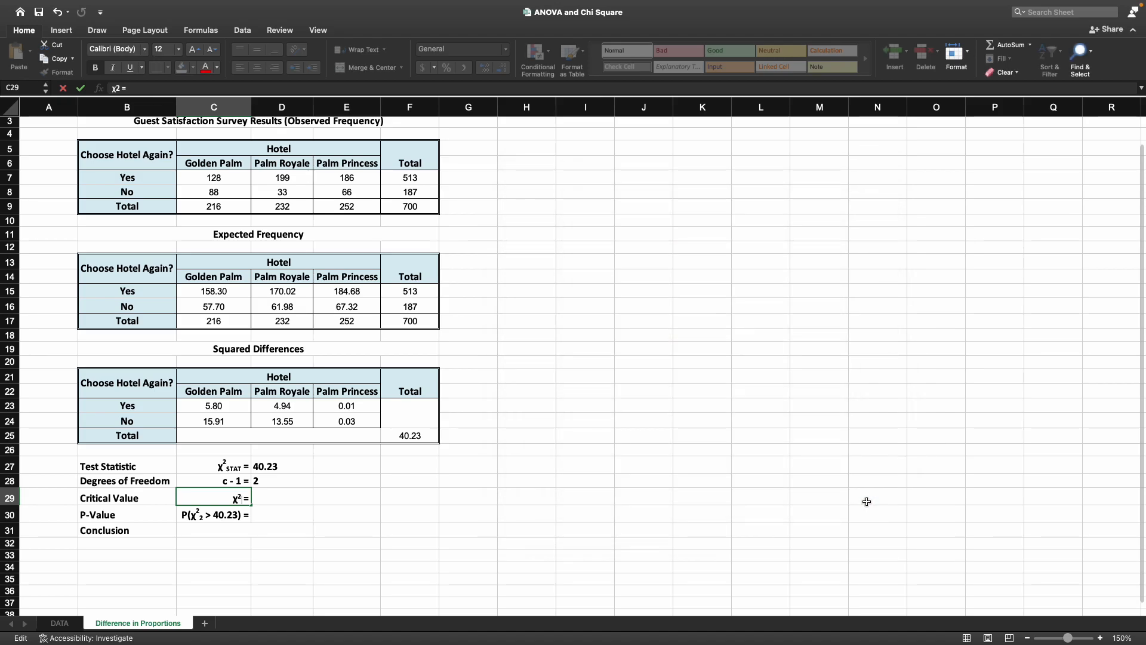
{"action": "type", "text": "2,"}
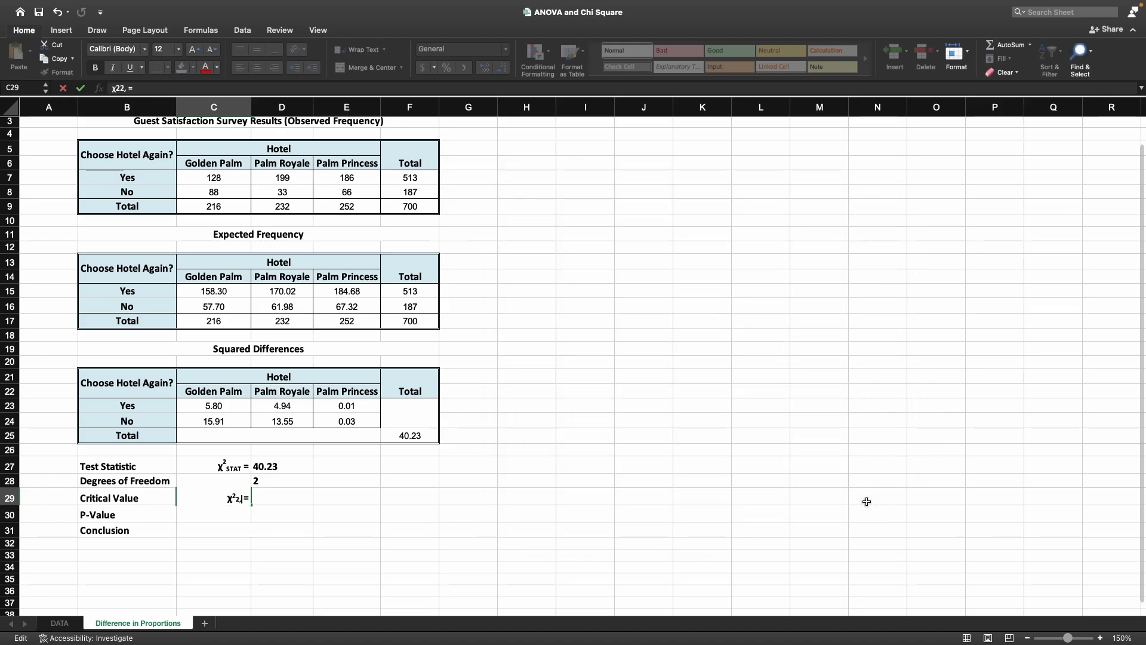
{"action": "type", "text": " 0.05"}
{"action": "key", "text": "Return"}
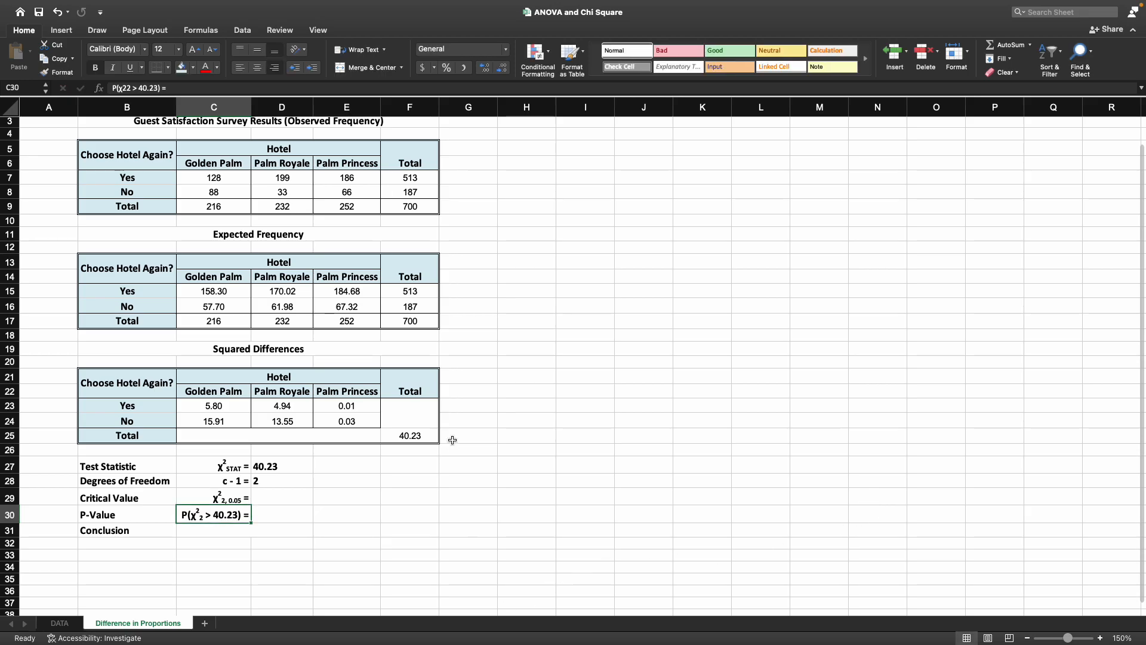
Step: Try to calculate the critical value in D29 with =CHISQ.DIST.RT(0.05,2)
{"action": "left_click", "coordinate": [233, 495]}
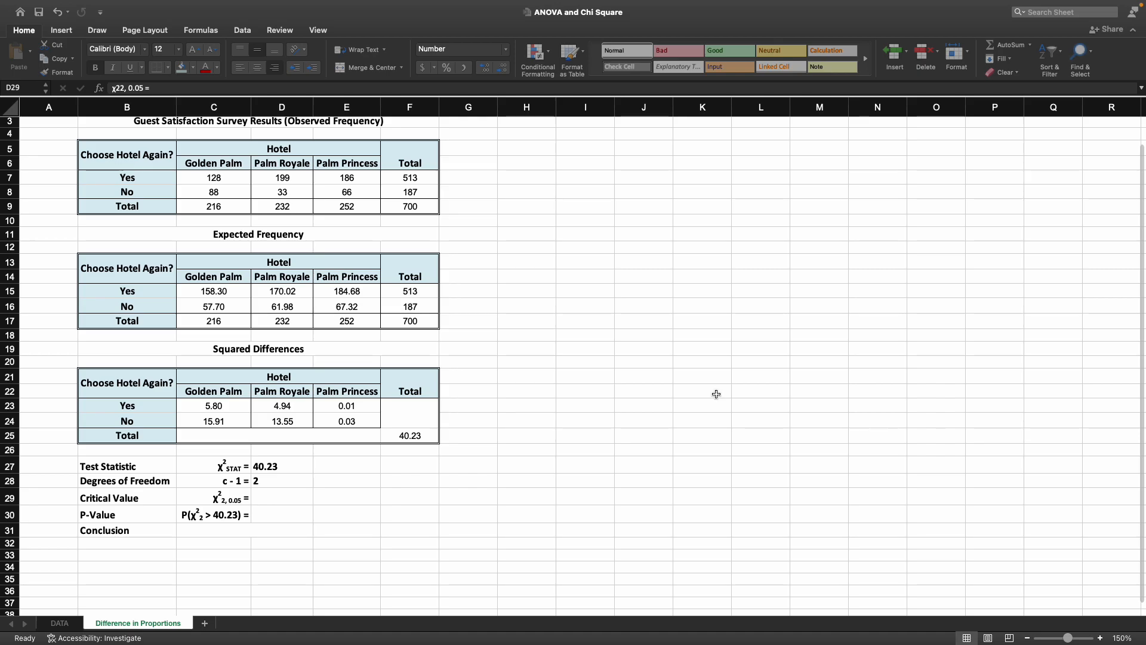
{"action": "key", "text": "Right"}
{"action": "left_click", "coordinate": [294, 501]}
{"action": "type", "text": "="}
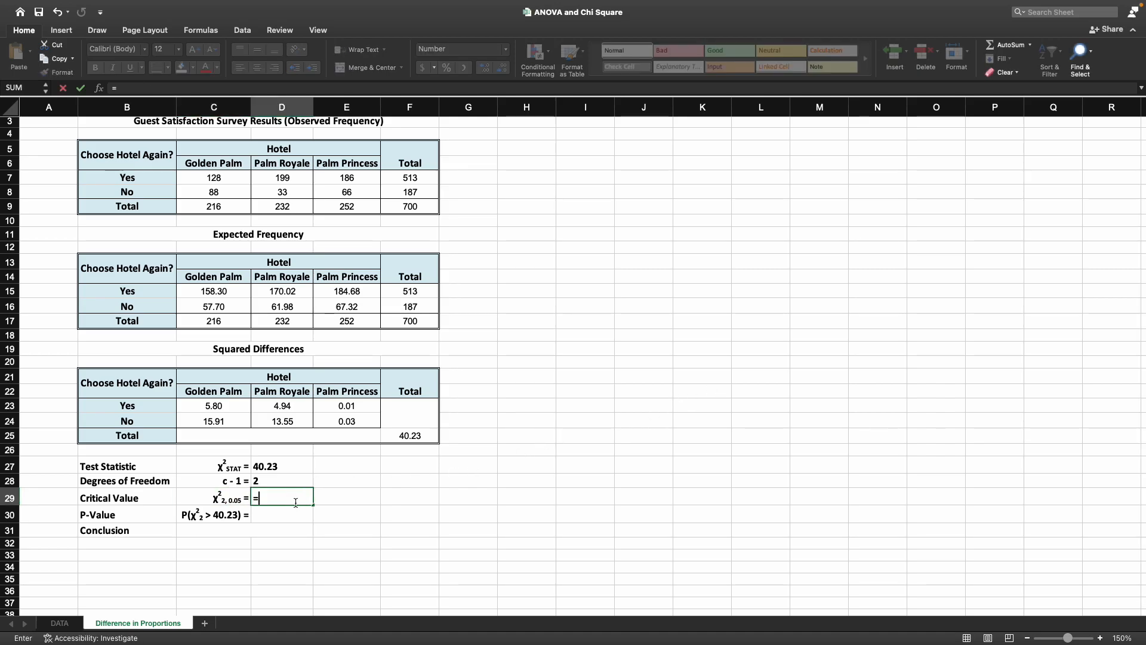
{"action": "type", "text": "chi"}
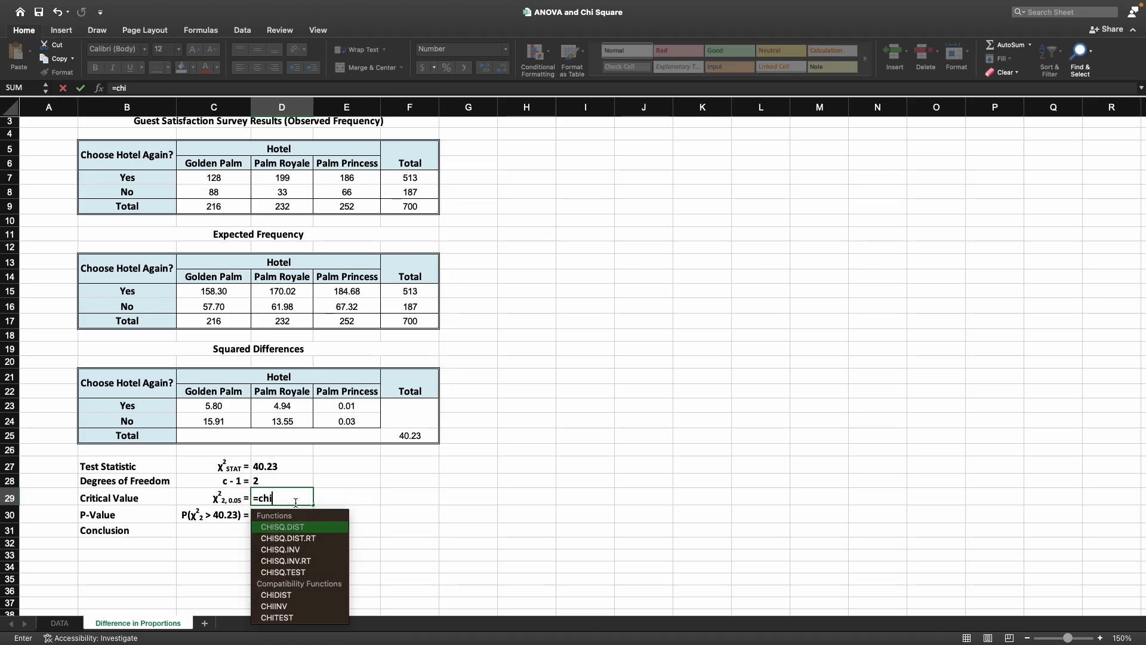
{"action": "key", "text": "Down"}
{"action": "key", "text": "Tab"}
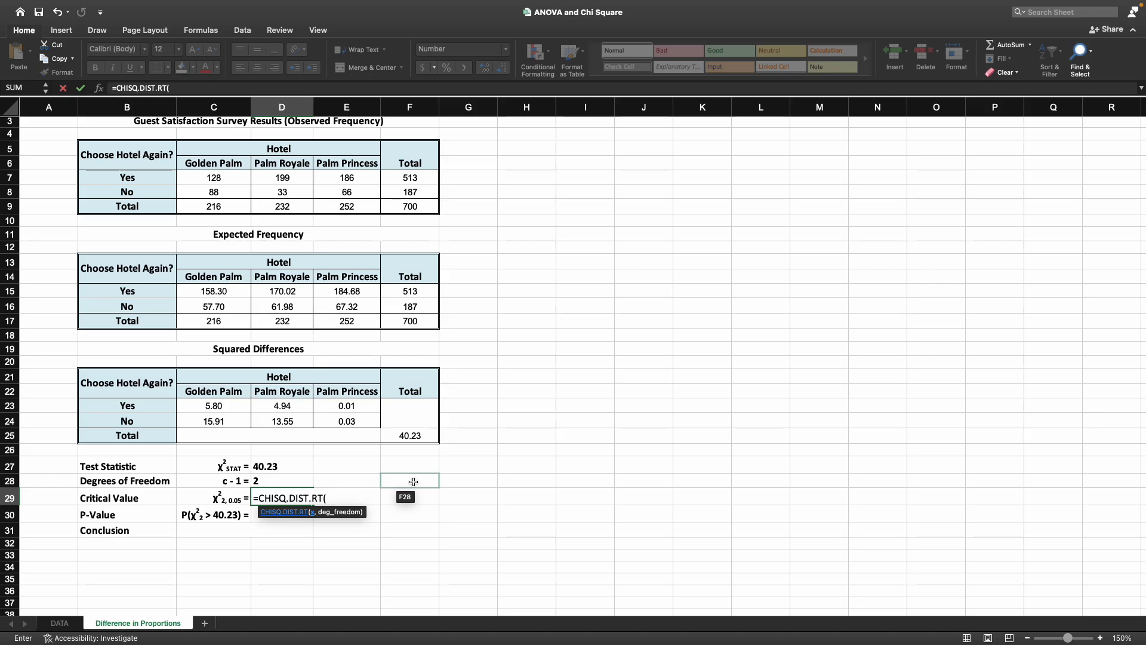
{"action": "type", "text": "05,2)"}
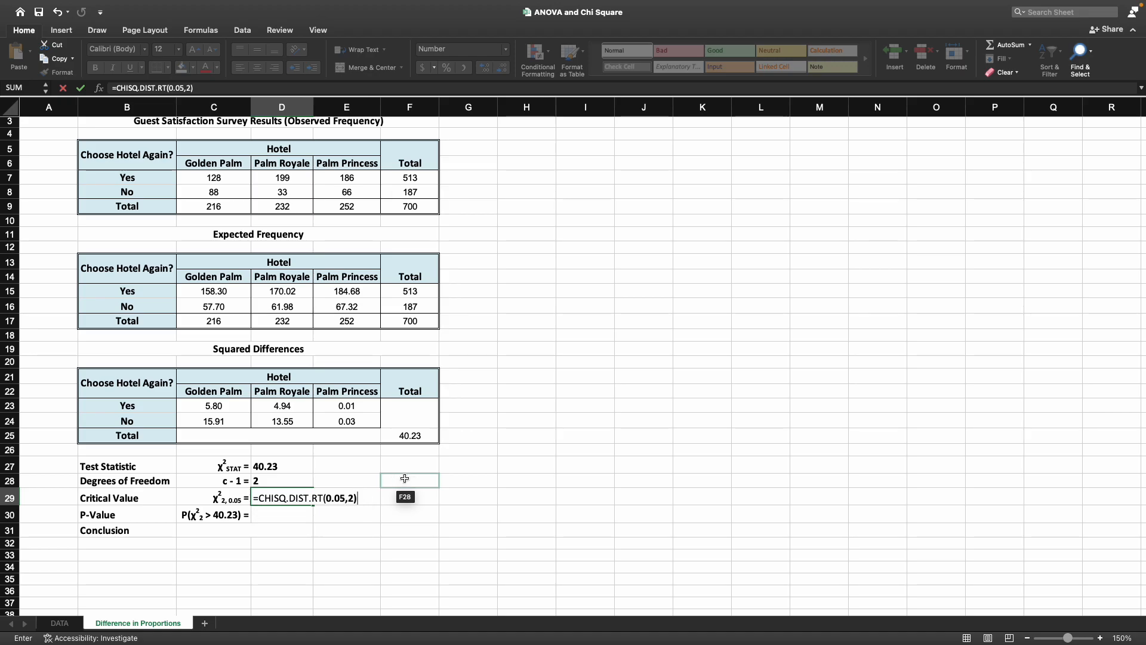
{"action": "key", "text": "Return"}
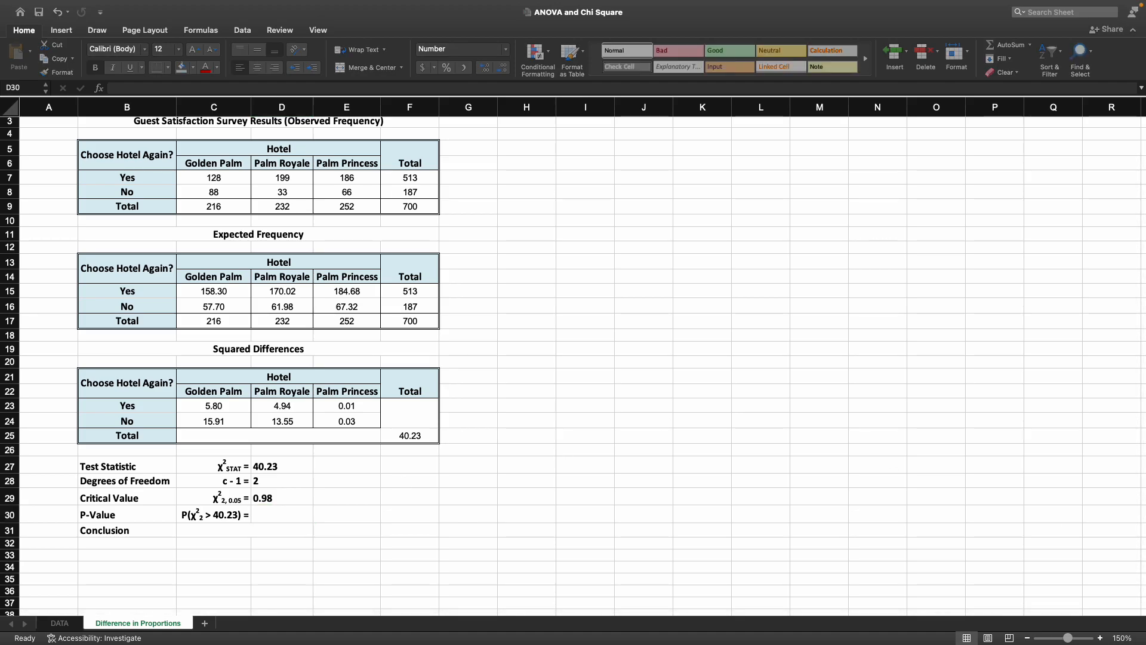
Step: Replace the critical value formula in D29 with =CHISQ.INV.RT(0.05, 2)
{"action": "left_click", "coordinate": [276, 501]}
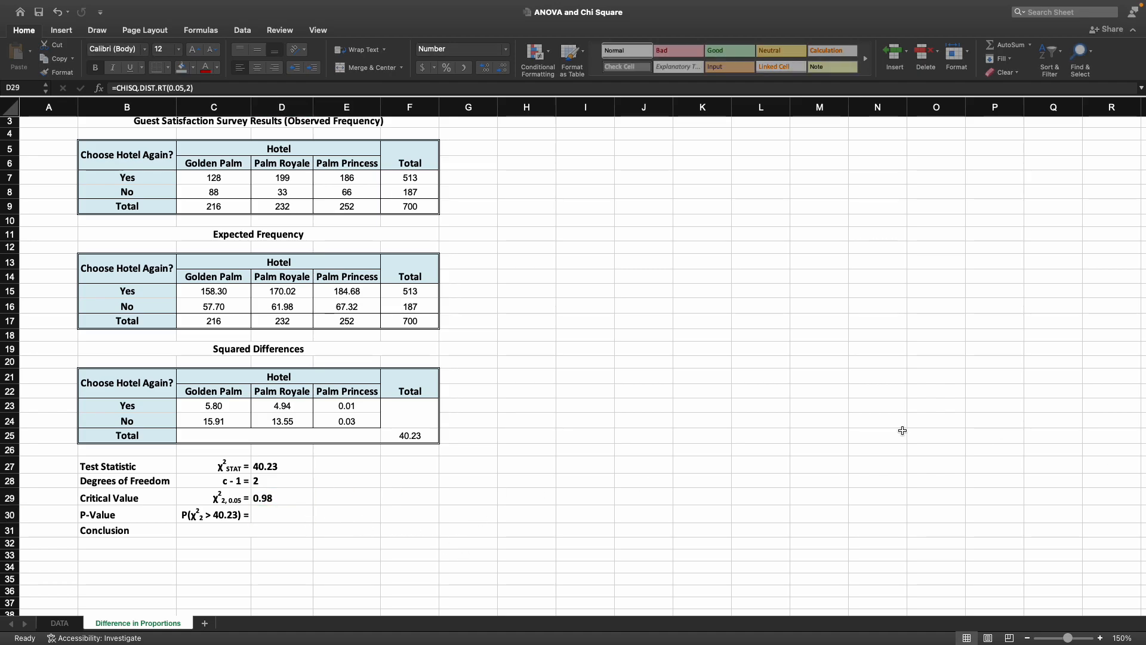
{"action": "left_click", "coordinate": [294, 502]}
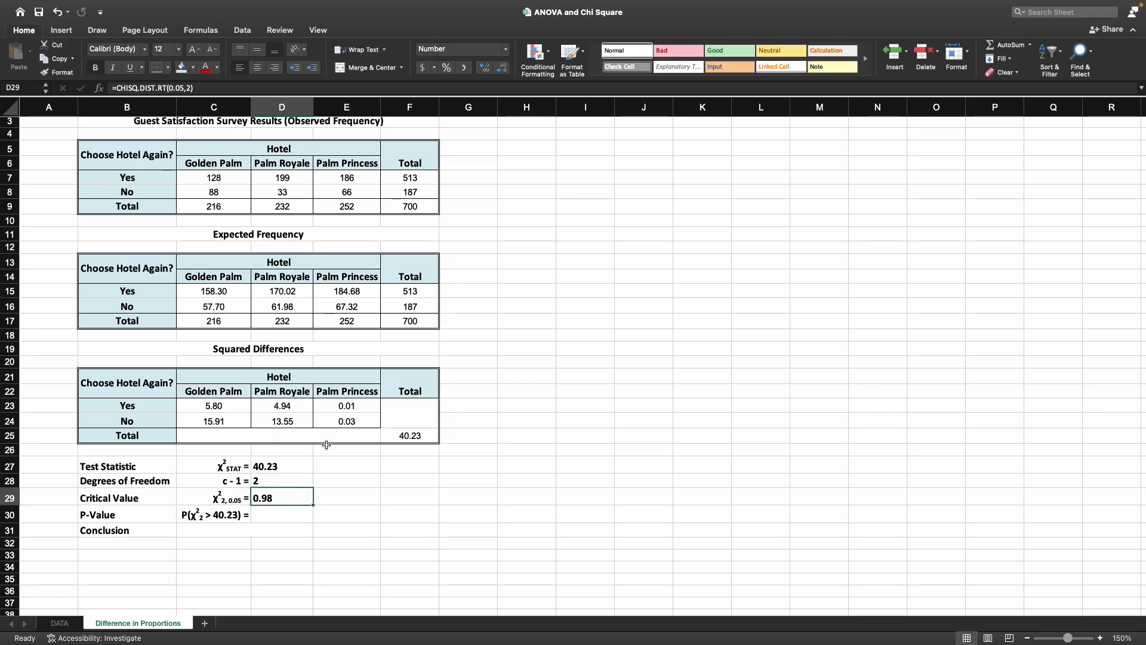
{"action": "type", "text": "=chi"}
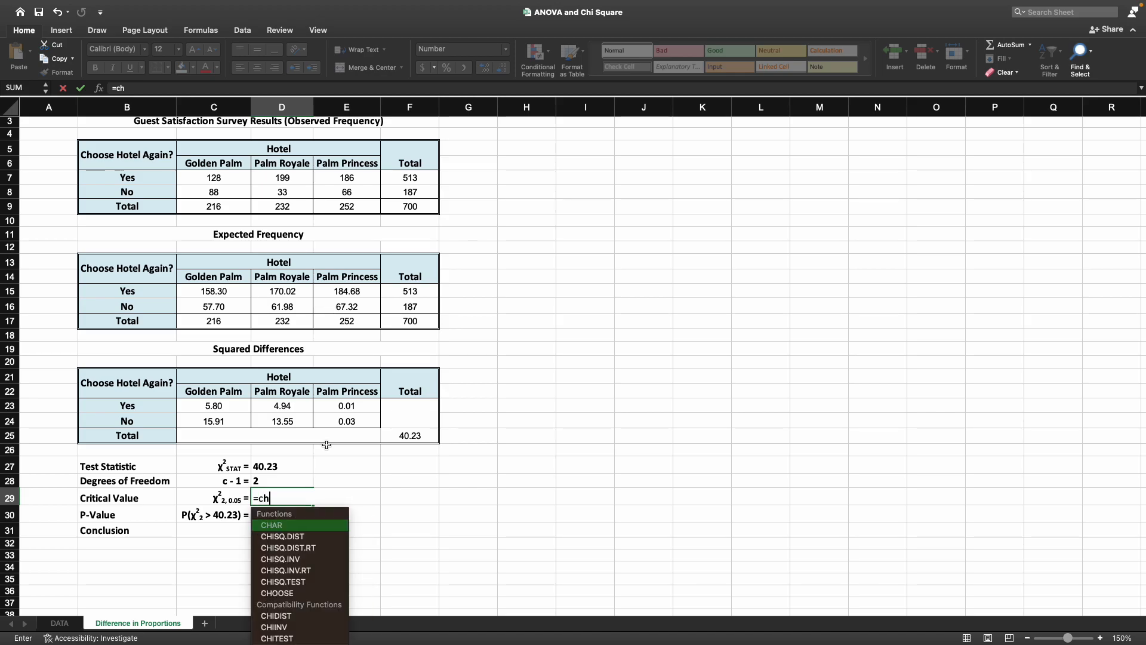
{"action": "key", "text": "Down"}
{"action": "key", "text": "Down"}
{"action": "key", "text": "Down"}
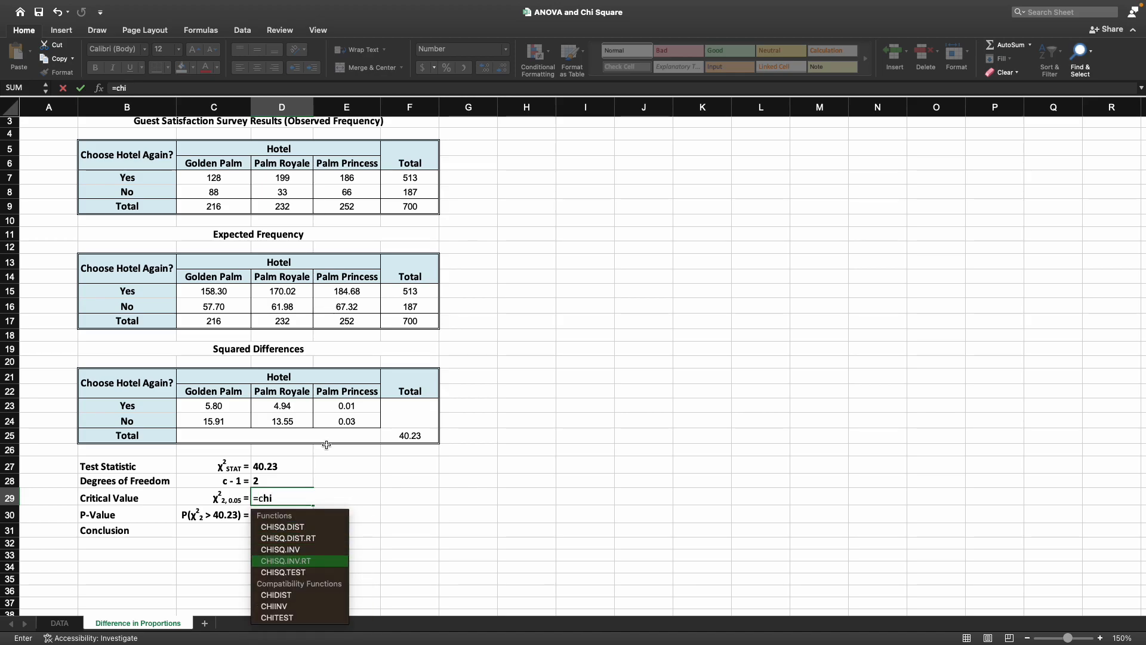
{"action": "key", "text": "Tab"}
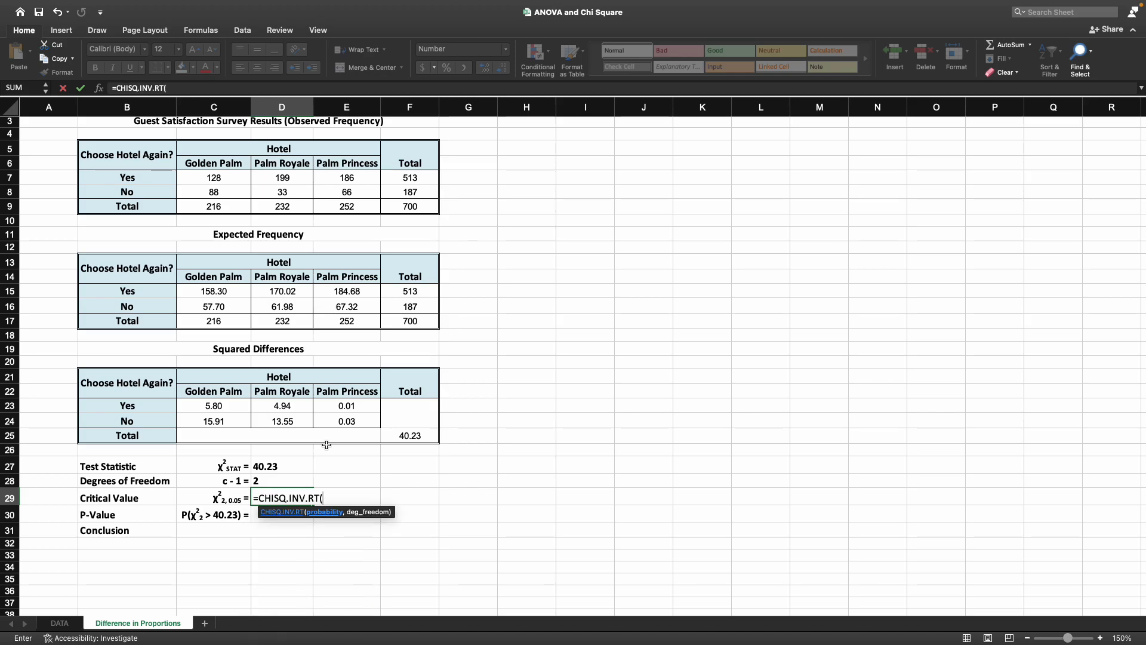
{"action": "type", "text": "0.05, 2"}
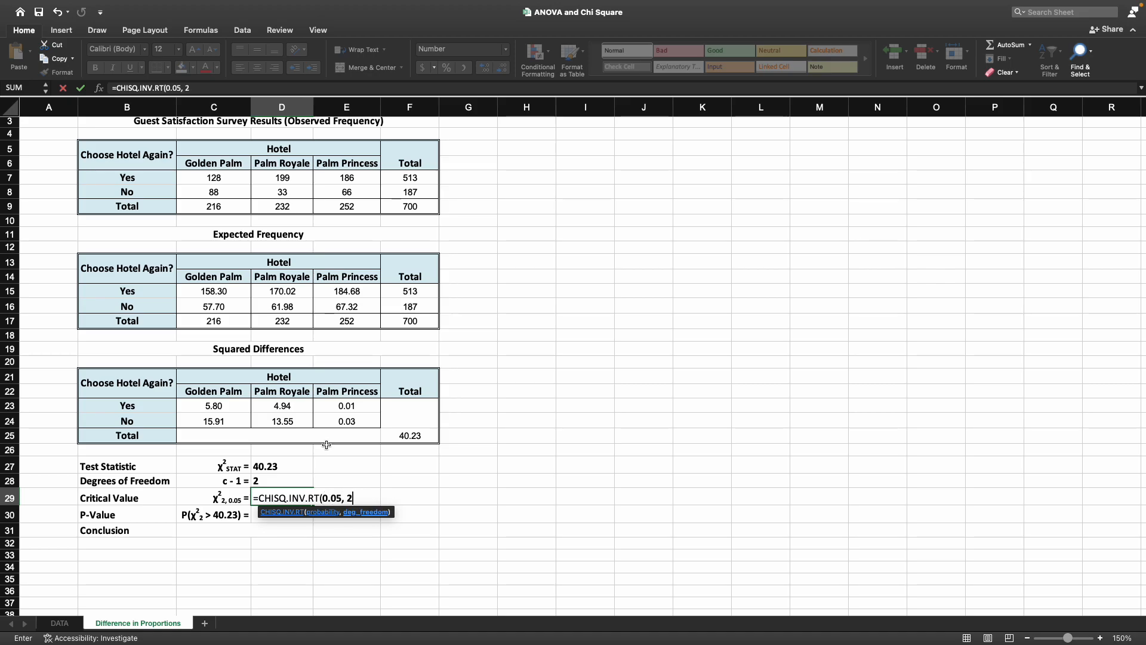
{"action": "type", "text": ")"}
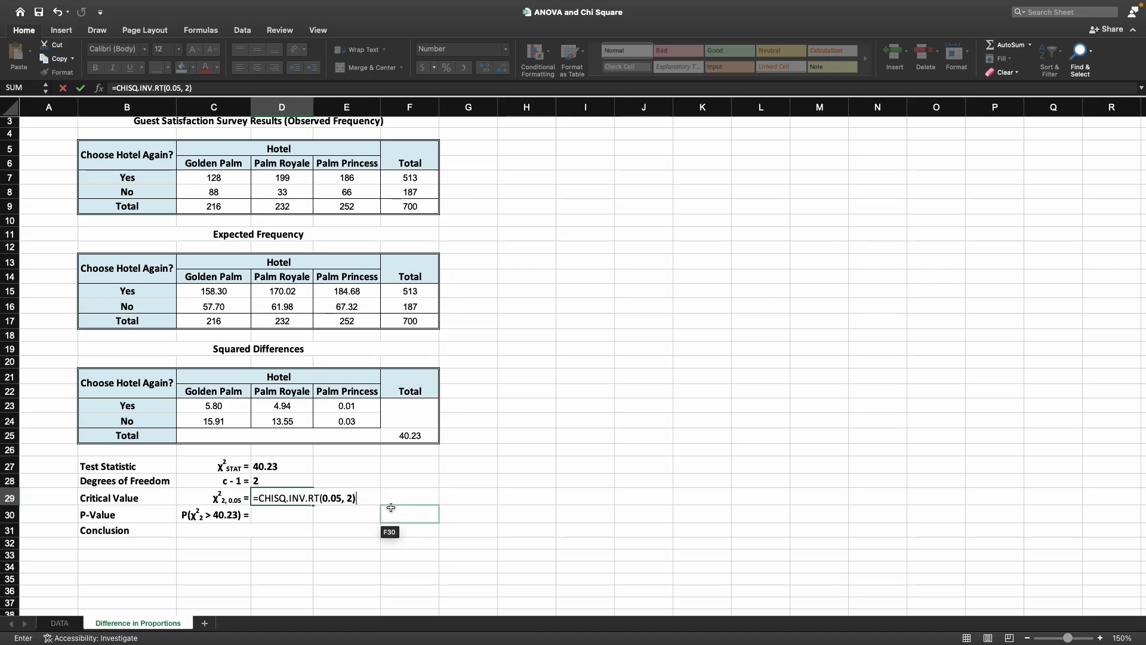
{"action": "key", "text": "Return"}
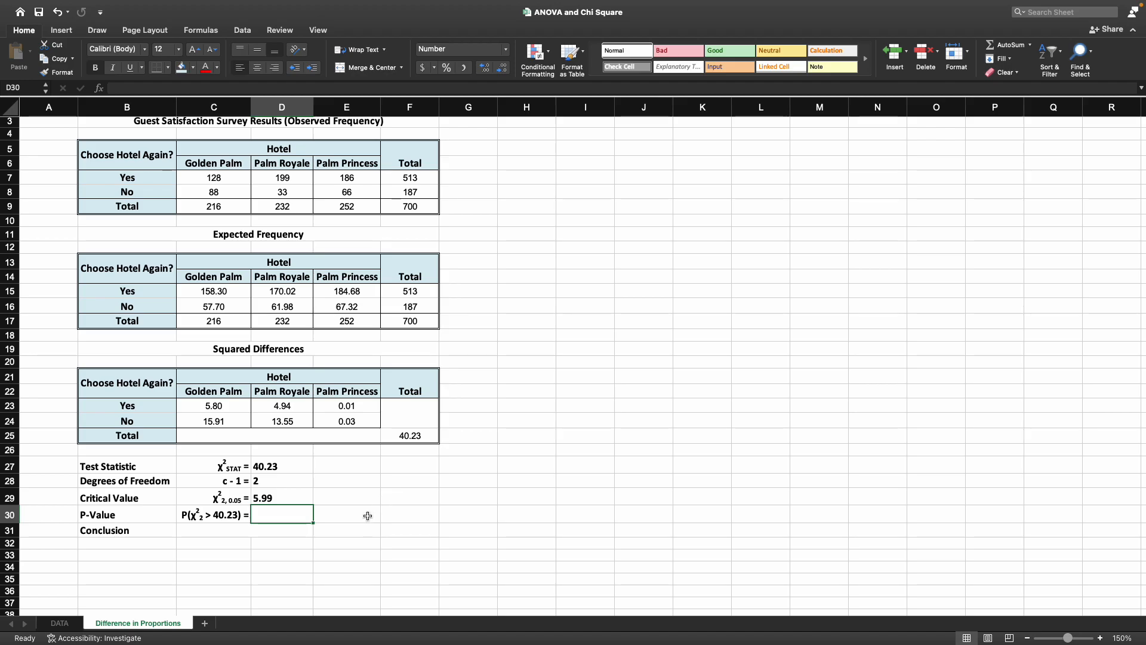
{"action": "left_click_drag", "start_coordinate": [154, 501], "coordinate": [281, 499]}
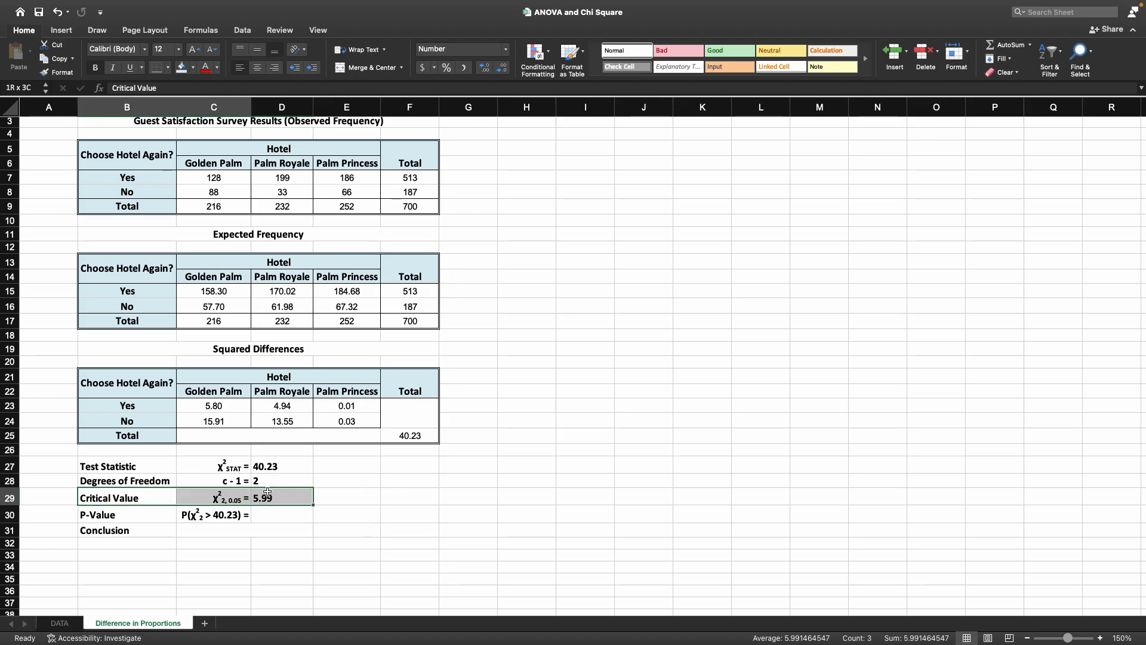
Step: Calculate the p-value in D30 with =CHISQ.DIST.RT(40.23,2)
{"action": "left_click", "coordinate": [134, 520]}
{"action": "left_click", "coordinate": [213, 515]}
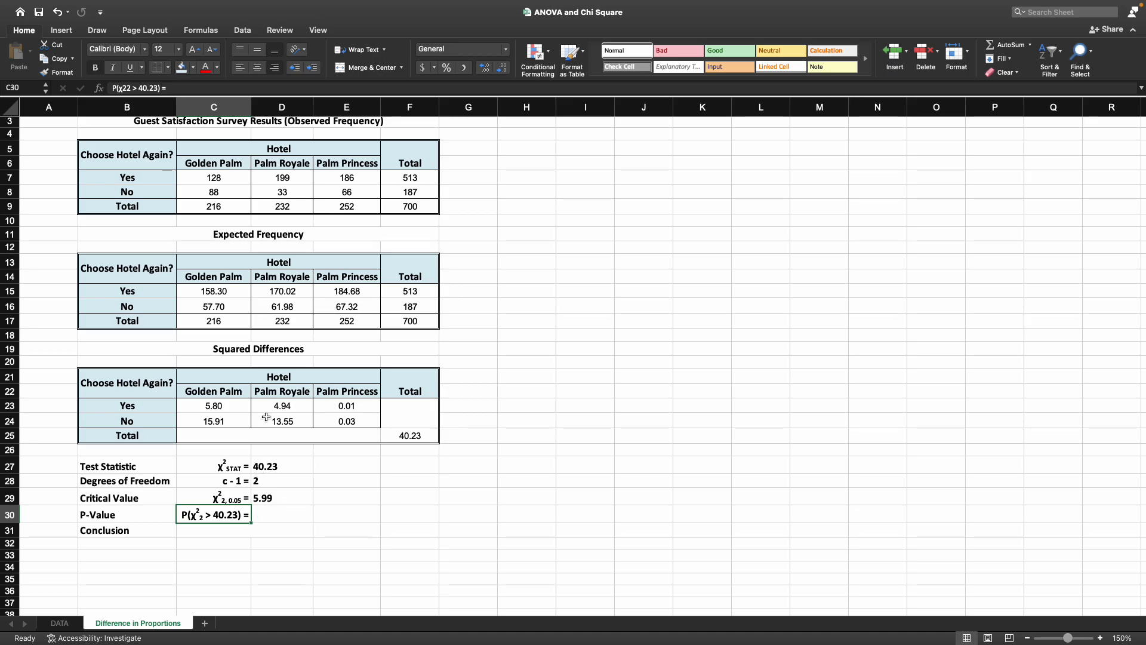
{"action": "left_click", "coordinate": [283, 512]}
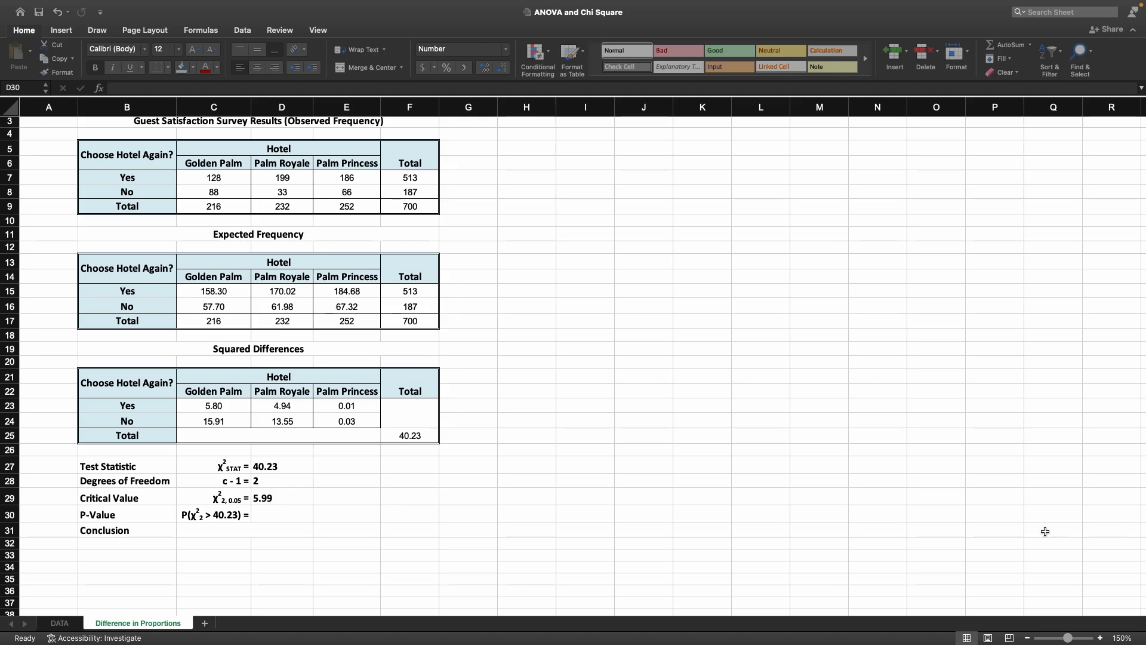
{"action": "left_click", "coordinate": [296, 515]}
{"action": "type", "text": "="}
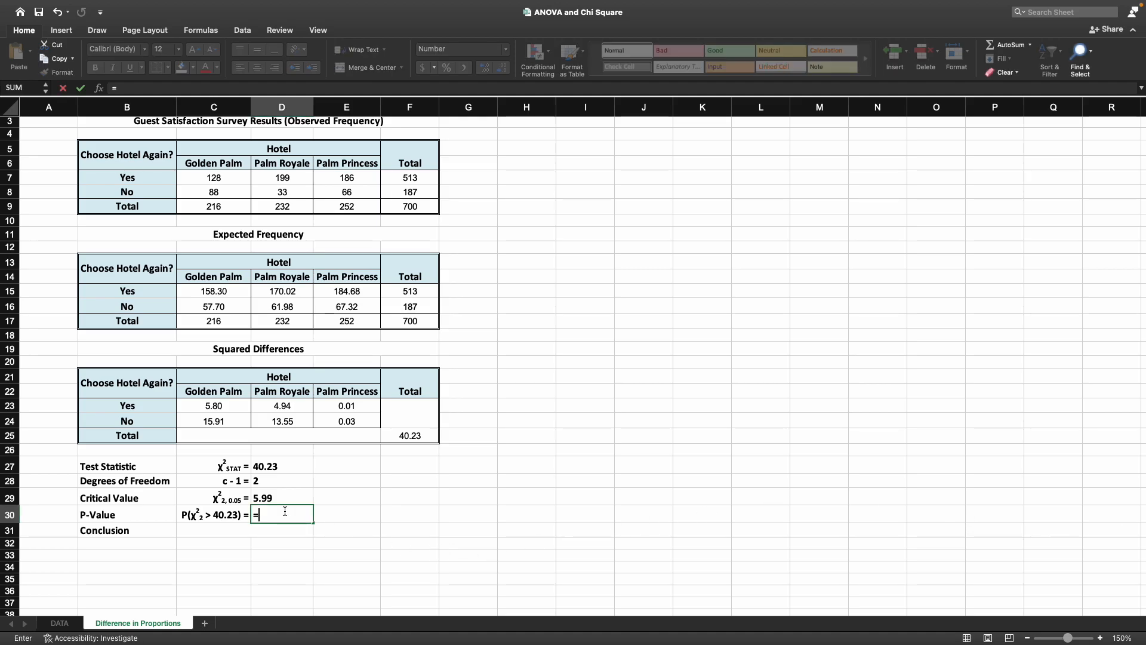
{"action": "type", "text": "chi"}
{"action": "key", "text": "Down"}
{"action": "key", "text": "Tab"}
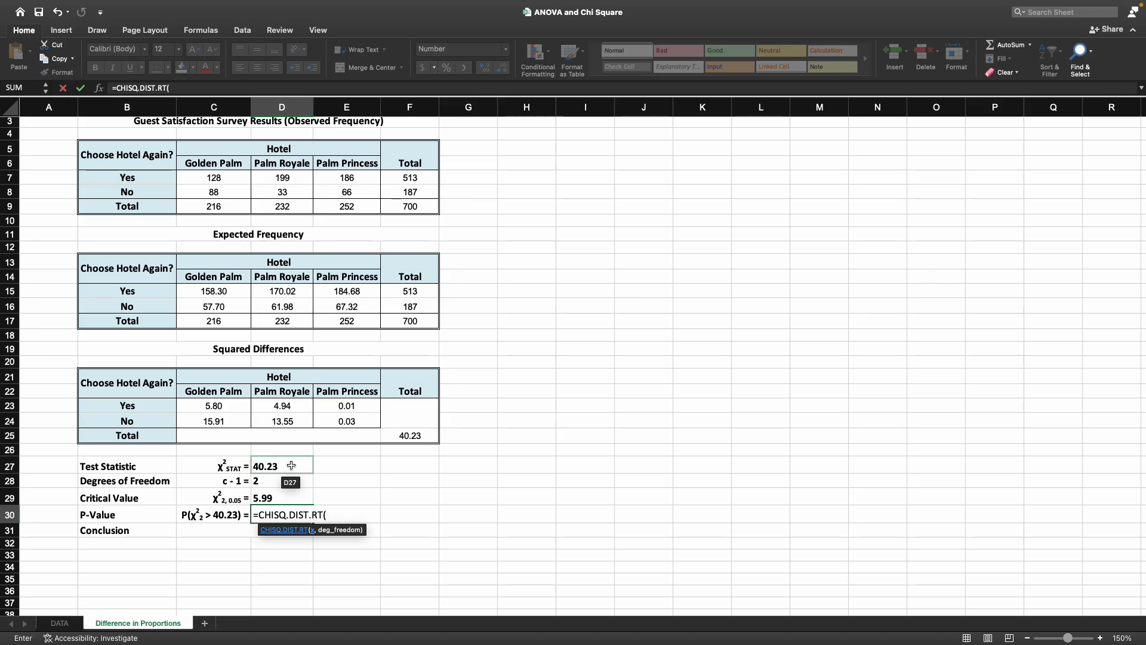
{"action": "left_click", "coordinate": [290, 465]}
{"action": "key", "text": "BackSpace"}
{"action": "key", "text": "BackSpace"}
{"action": "key", "text": "BackSpace"}
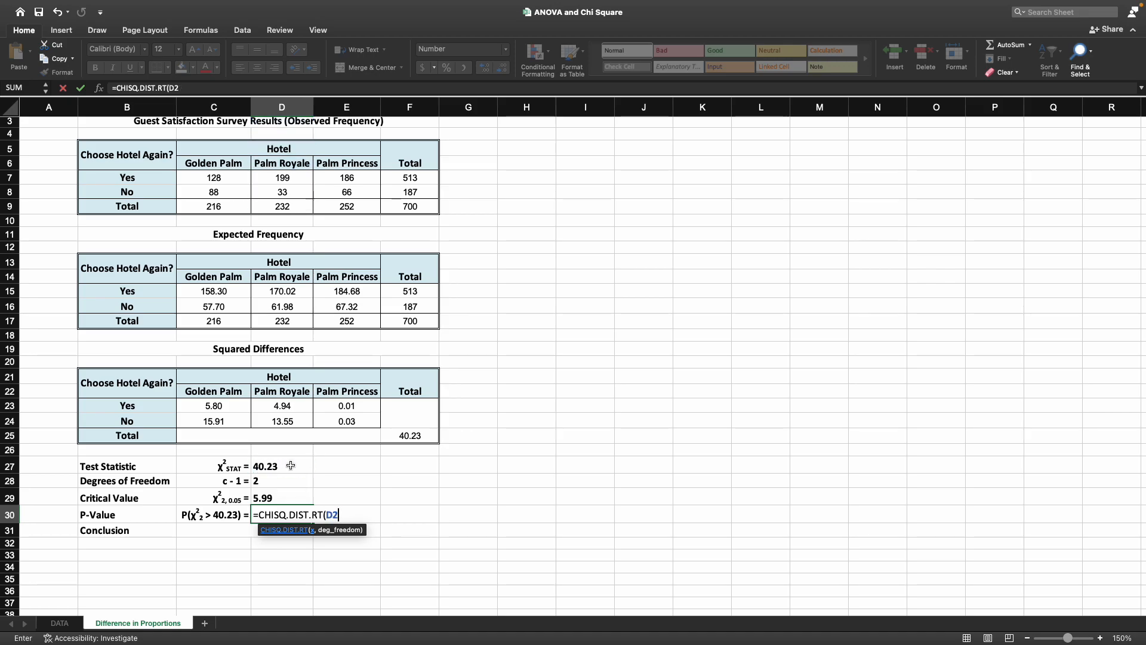
{"action": "type", "text": "40.23,"}
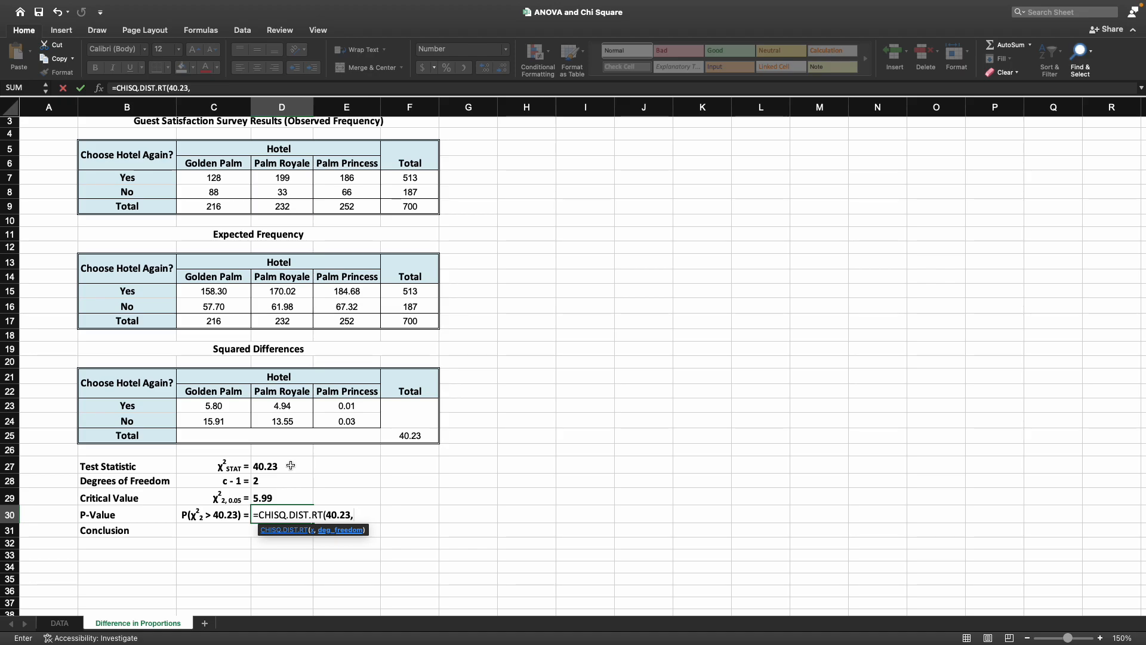
{"action": "type", "text": "2)"}
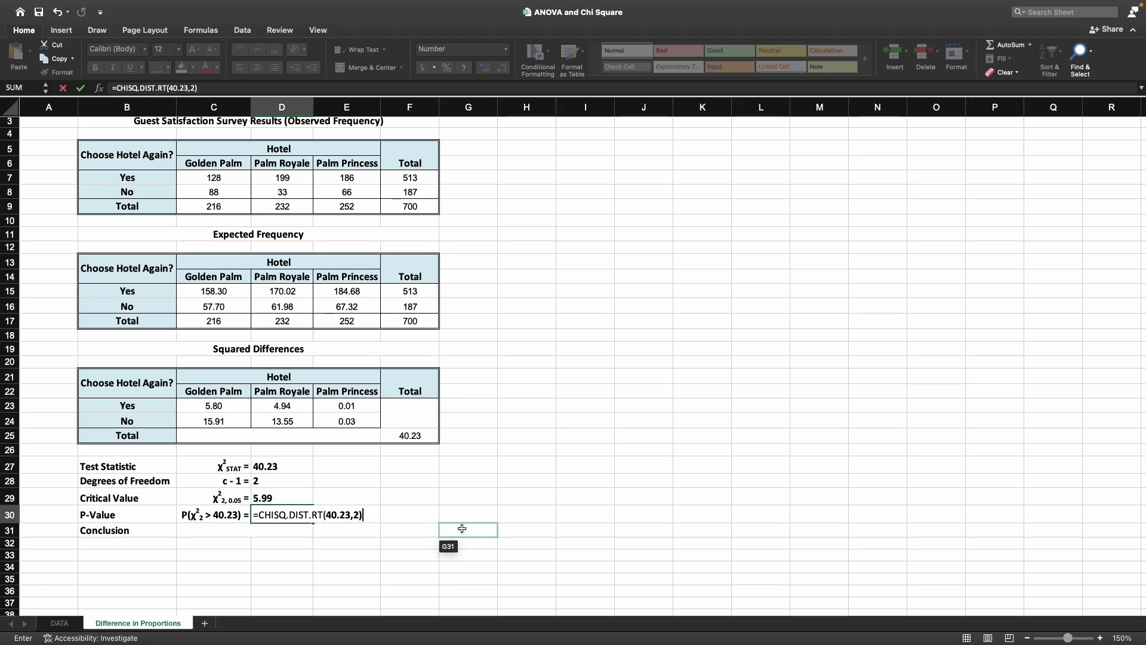
{"action": "key", "text": "Return"}
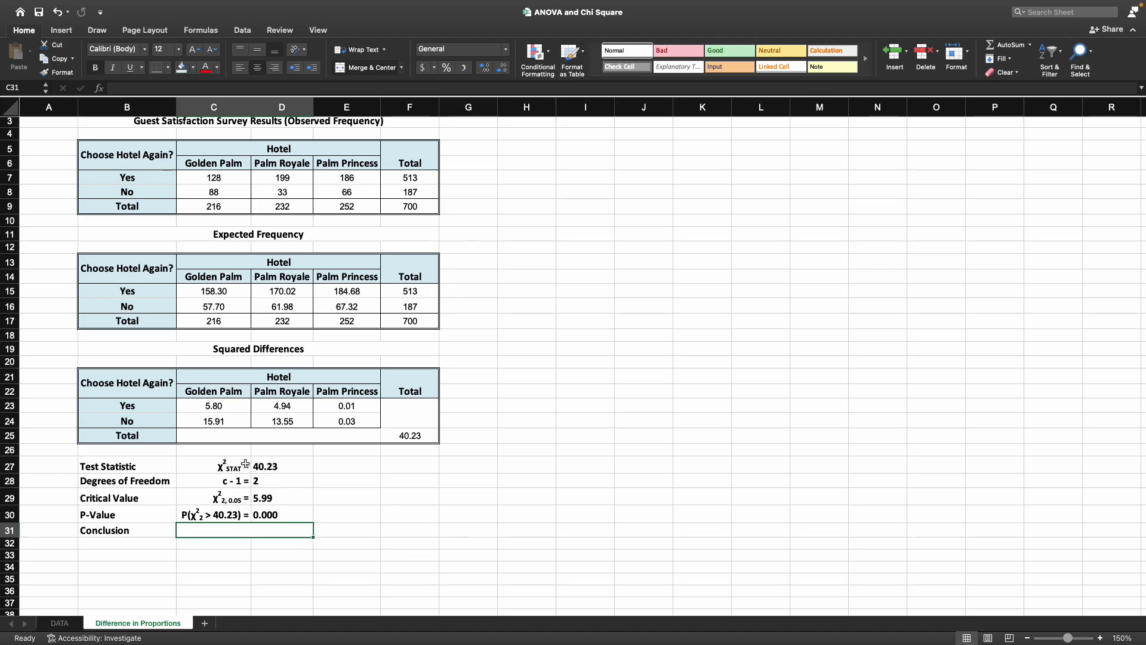
Step: Compare the test statistic, critical value and p-value, and enter the conclusion "Reject H0, Accept HA" in C31
{"action": "left_click_drag", "start_coordinate": [245, 463], "coordinate": [279, 463]}
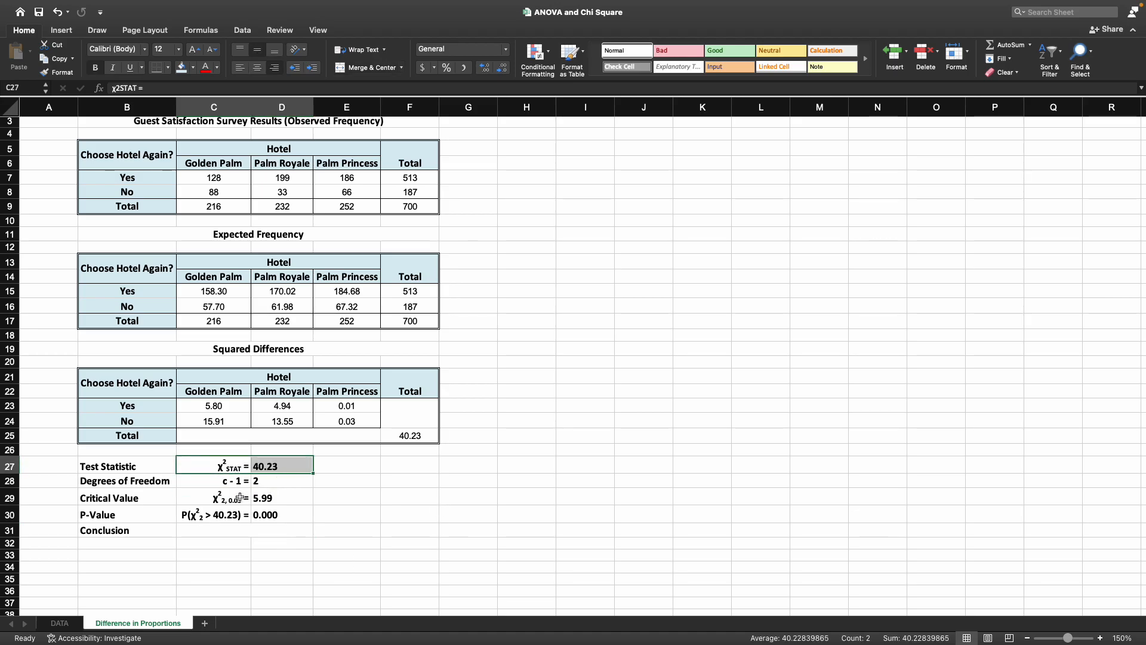
{"action": "left_click_drag", "start_coordinate": [240, 498], "coordinate": [302, 498]}
{"action": "left_click_drag", "start_coordinate": [242, 517], "coordinate": [280, 515]}
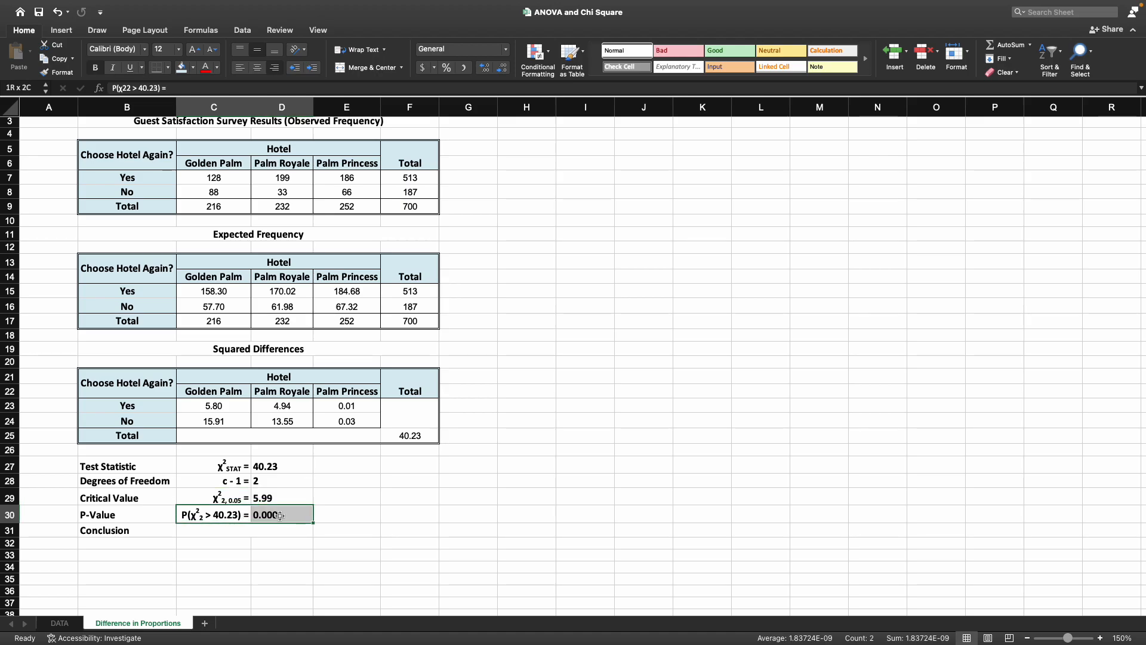
{"action": "left_click", "coordinate": [240, 530]}
{"action": "type", "text": "R"}
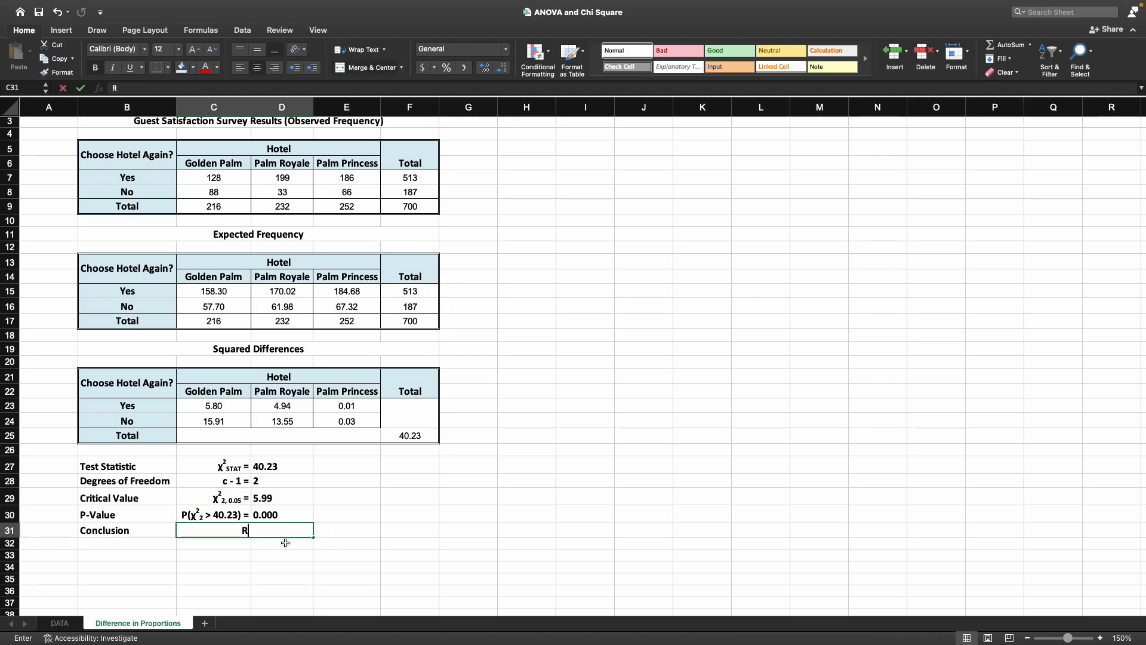
{"action": "type", "text": "eject H0"}
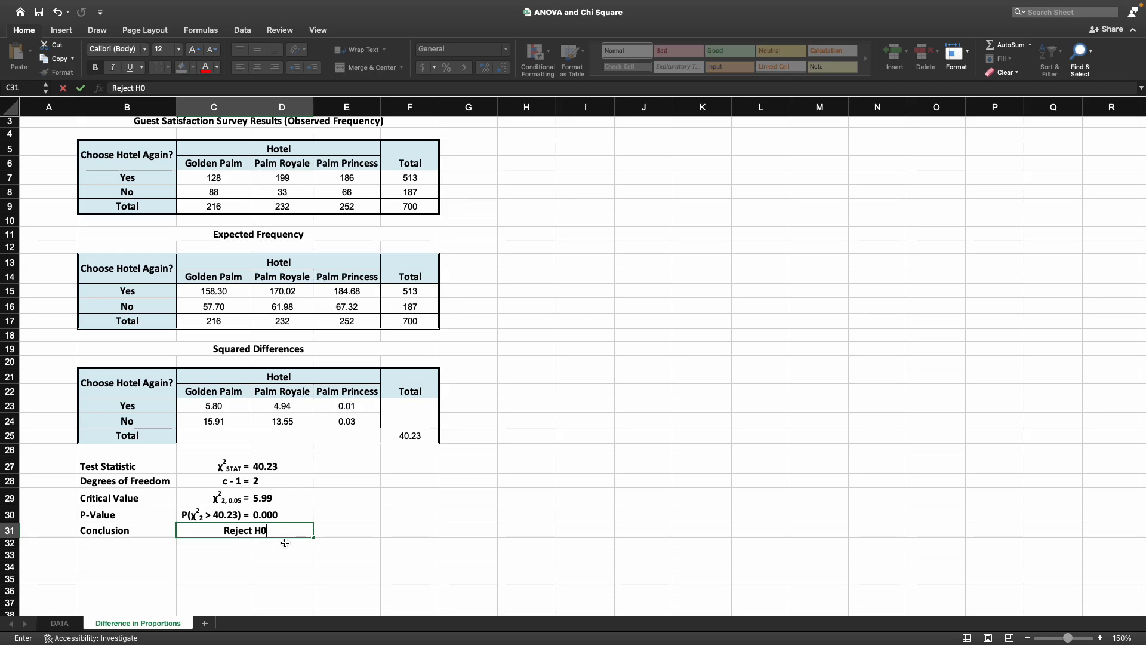
{"action": "type", "text": ", Accept HA"}
{"action": "key", "text": "ctrl+Return"}
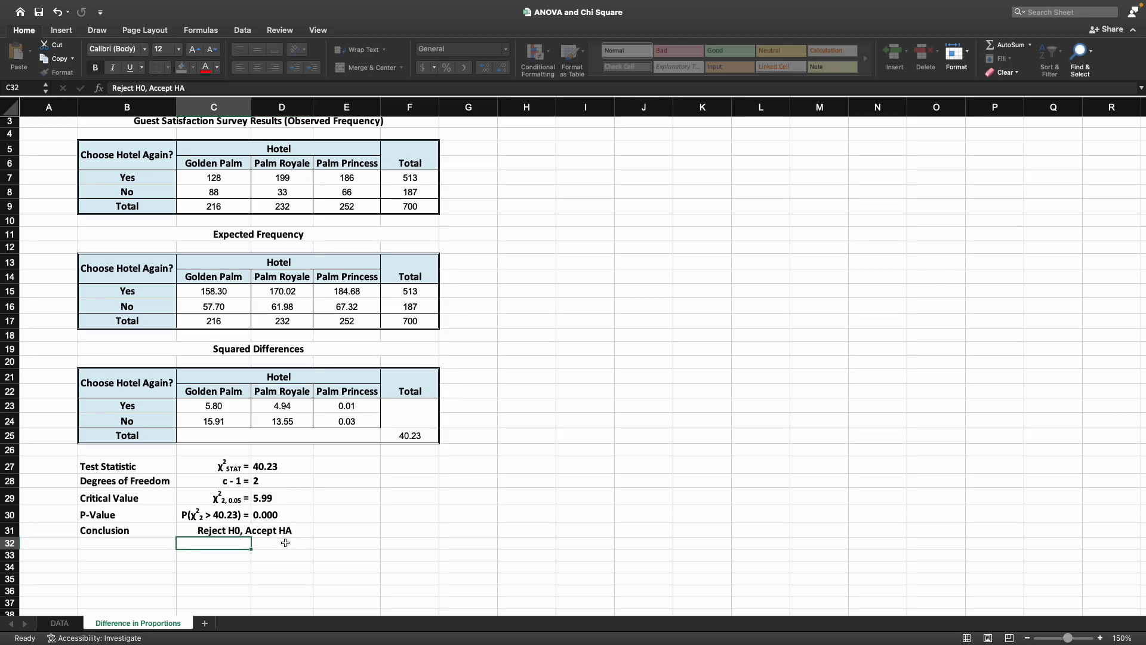
Step: Fill the conclusion cell C31 with yellow
{"action": "left_click", "coordinate": [193, 68]}
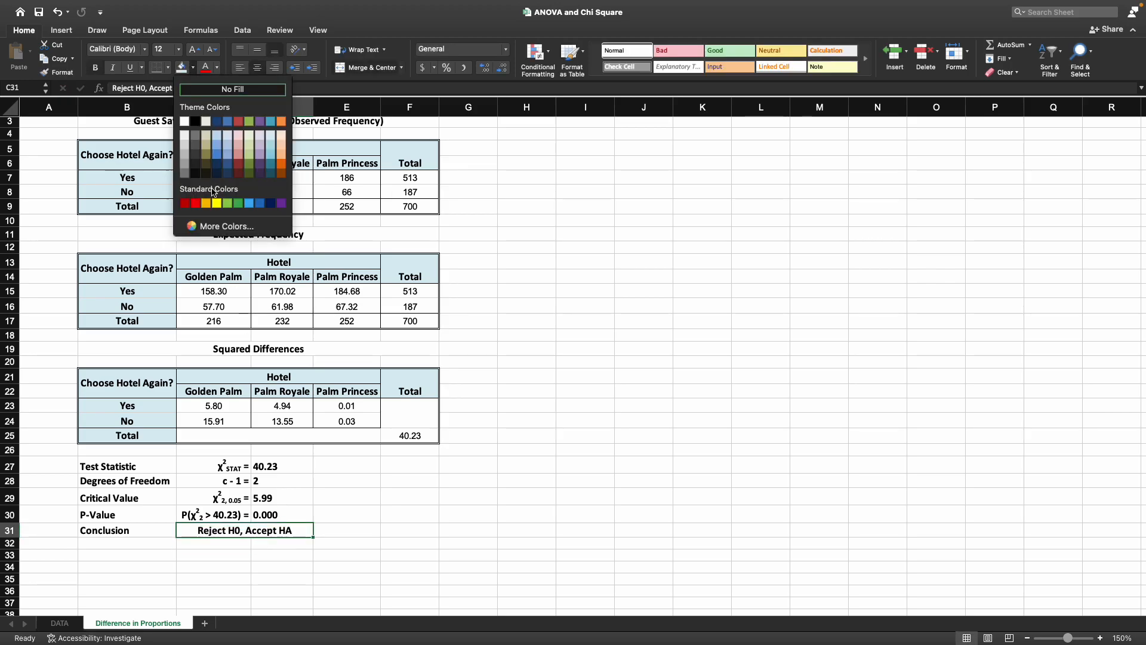
{"action": "left_click", "coordinate": [217, 199]}
{"action": "left_click", "coordinate": [466, 503]}
{"action": "scroll", "coordinate": [465, 503], "scroll_direction": "up", "scroll_amount": 2}
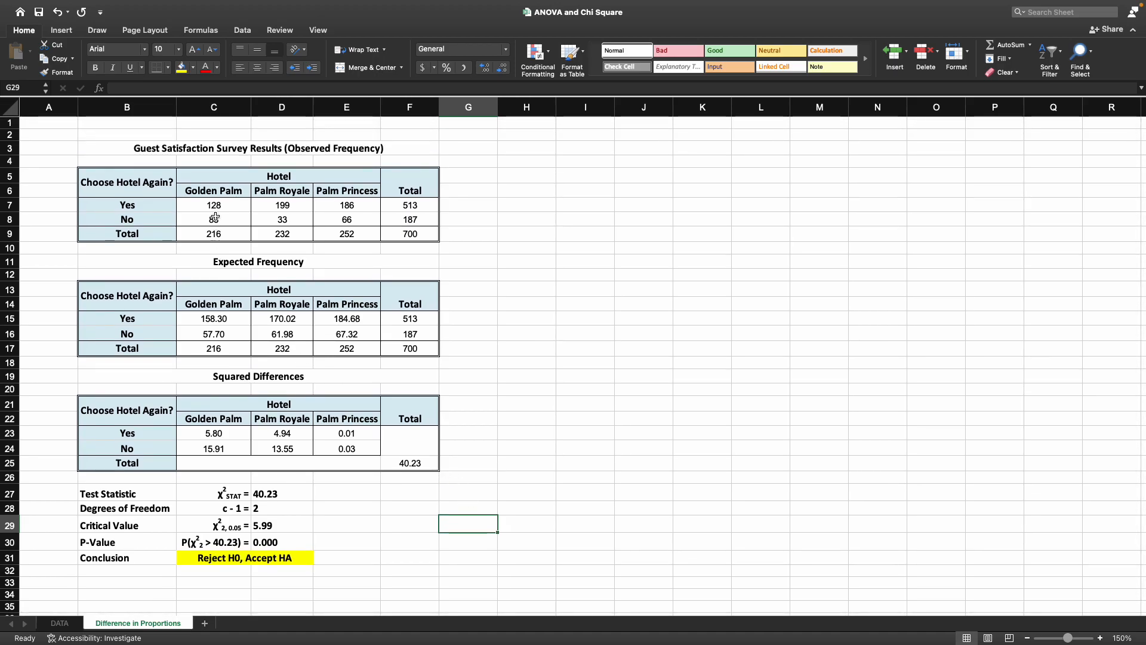
{"action": "left_click_drag", "start_coordinate": [245, 151], "coordinate": [296, 557]}
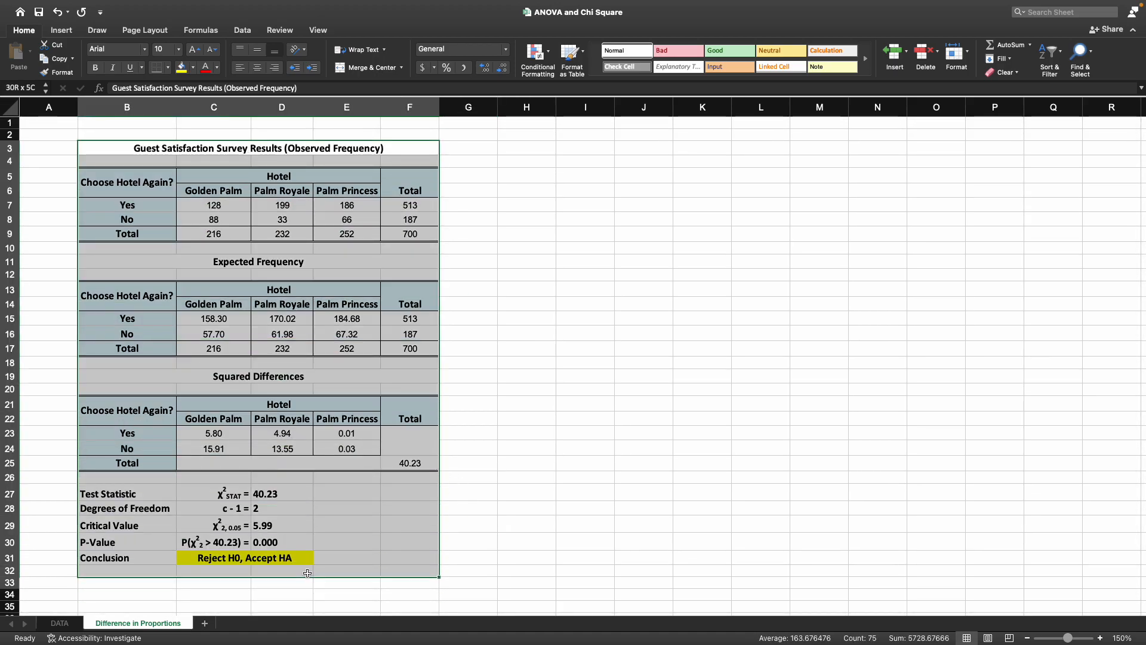
{"action": "left_click", "coordinate": [499, 330]}
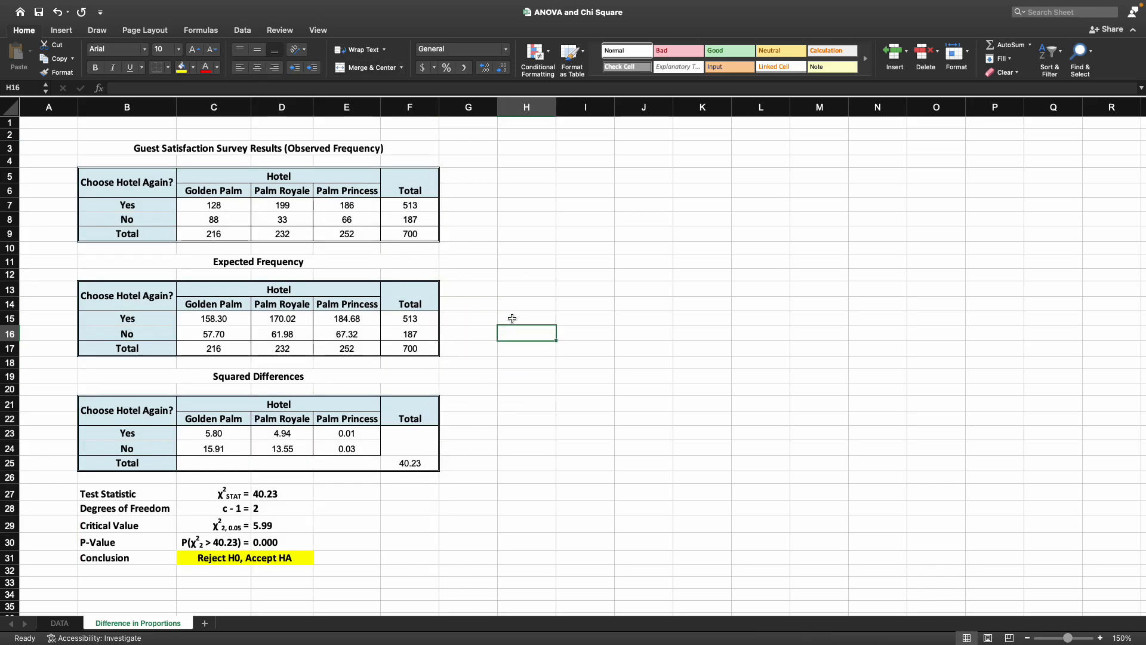